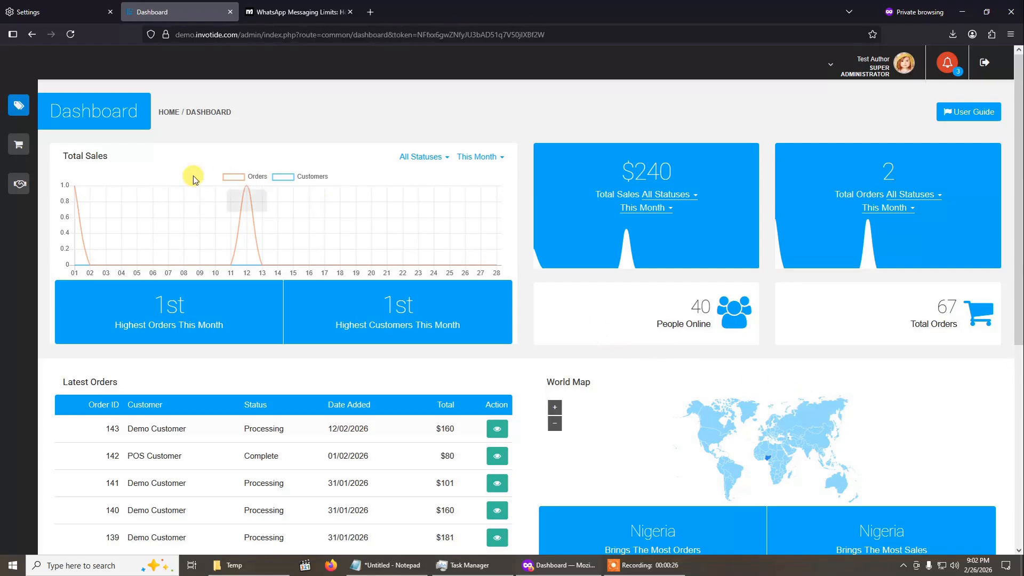
- Open the WhatsApp broadcasting campaigns from the notifications of the Shopping Bots sales channel
mouse_move(31, 105)
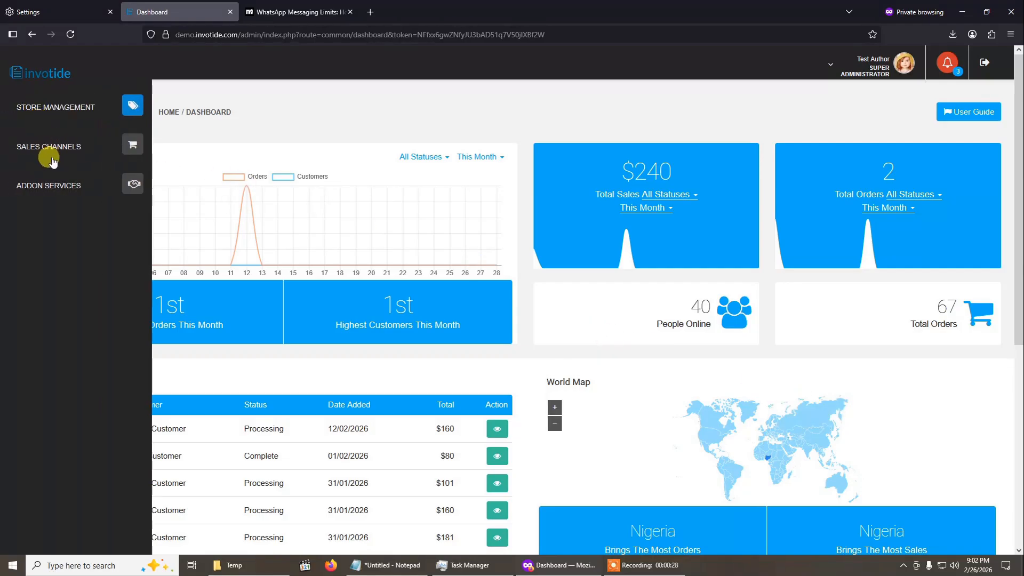
left_click(126, 148)
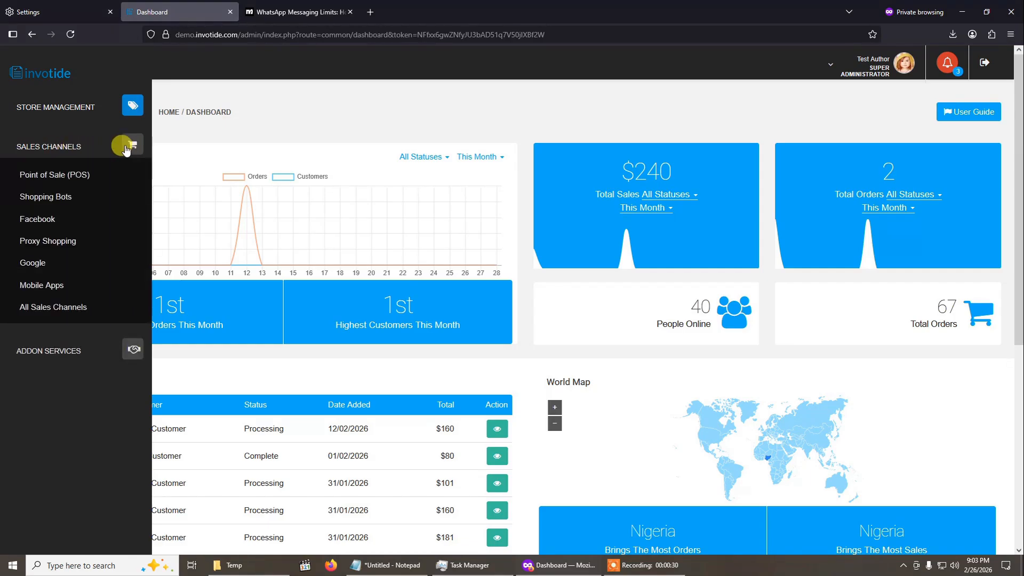
left_click(45, 197)
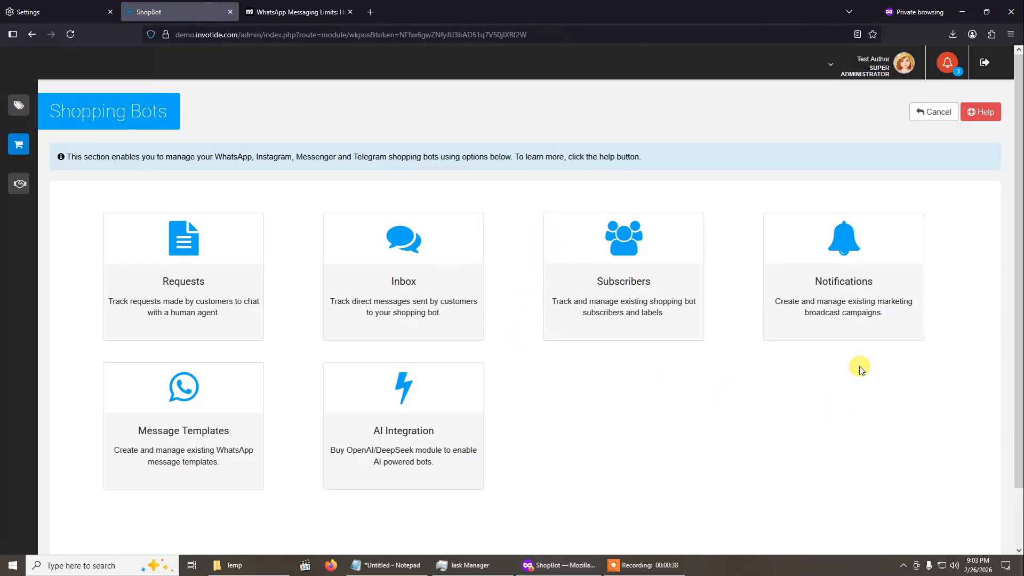
left_click(858, 270)
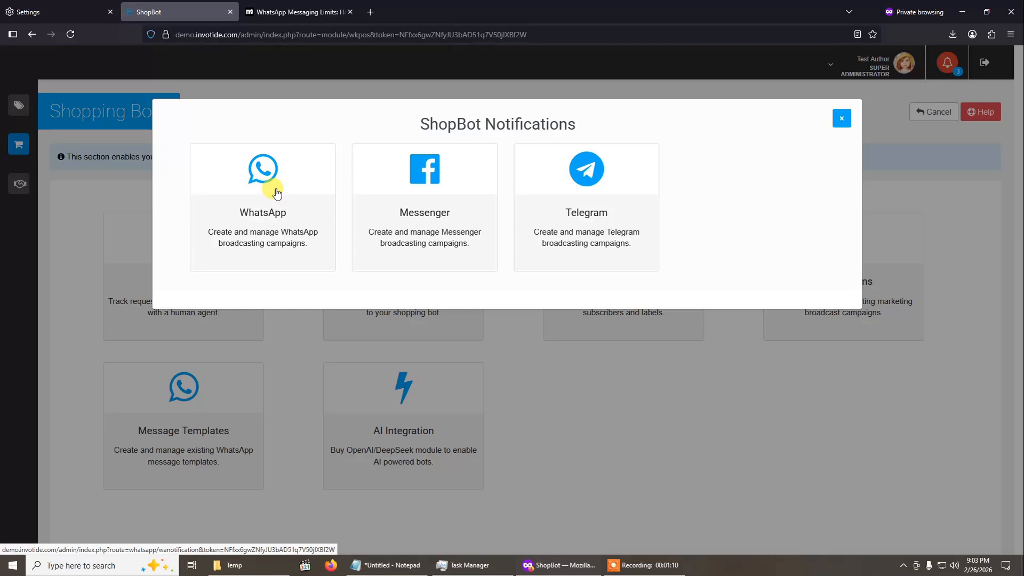
left_click(276, 192)
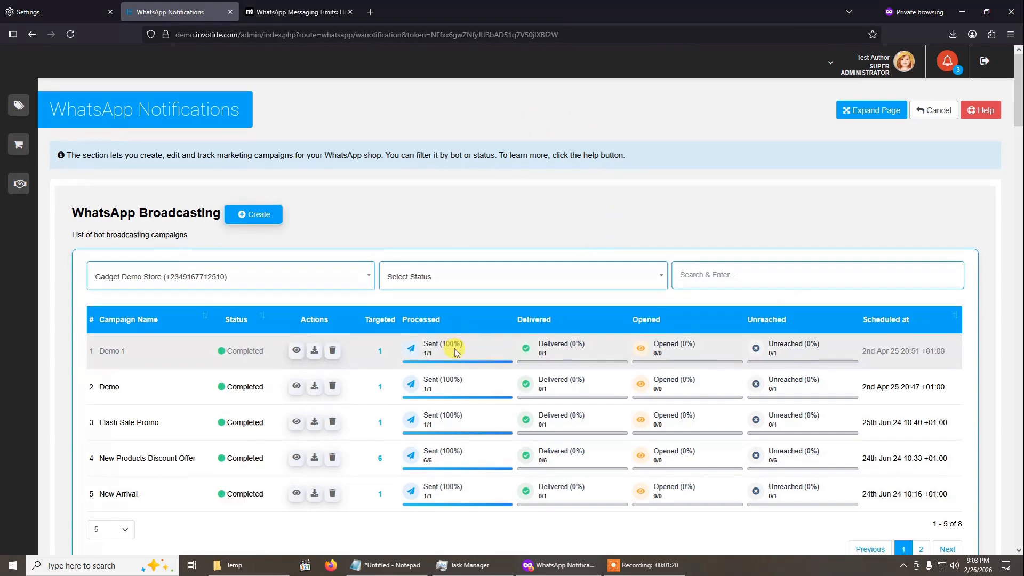
- Create a new WhatsApp broadcasting campaign and look over its configuration form
scroll(455, 352, "down", 1)
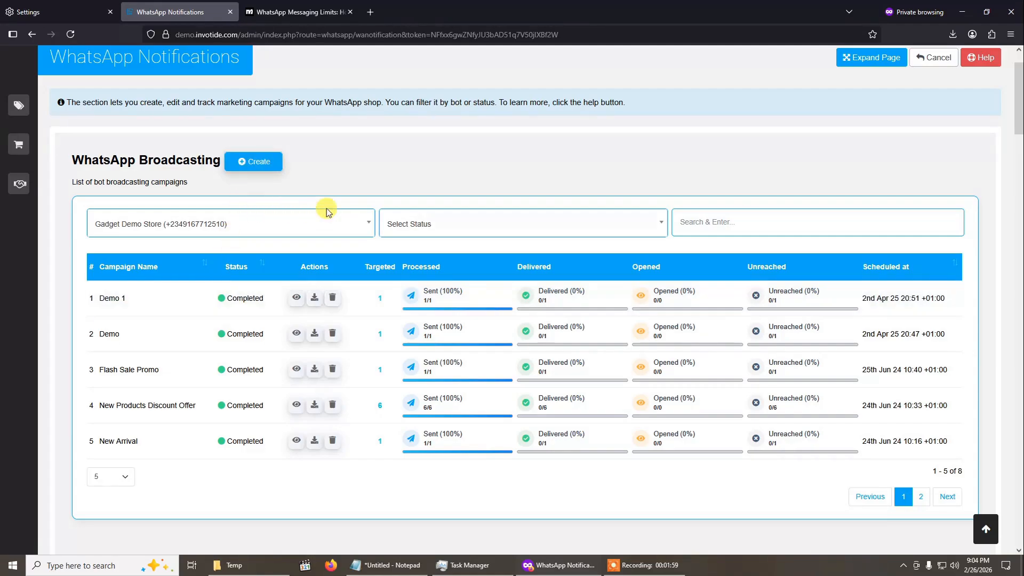
left_click(256, 165)
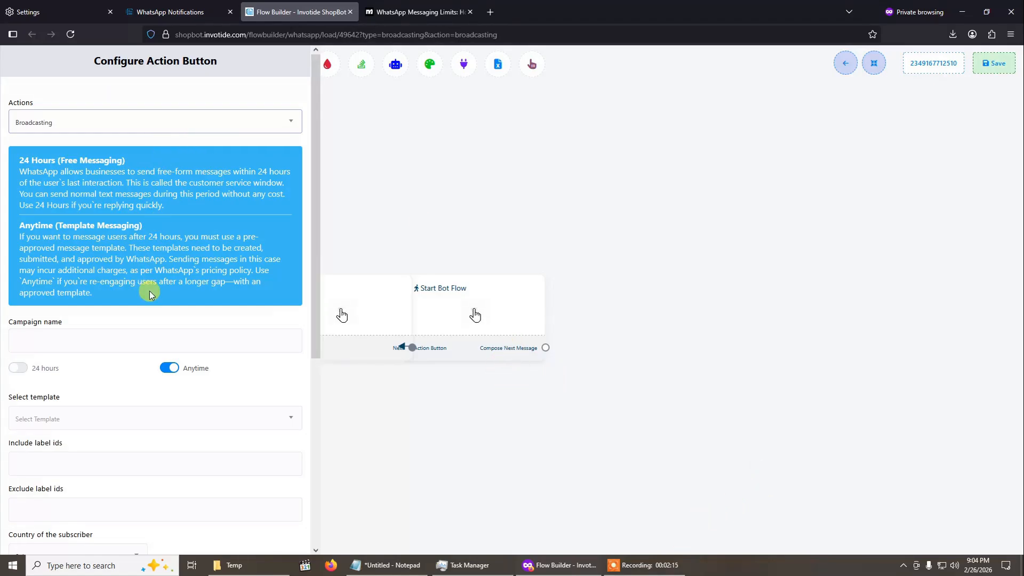
scroll(151, 292, "down", 5)
scroll(152, 292, "up", 5)
scroll(152, 292, "down", 7)
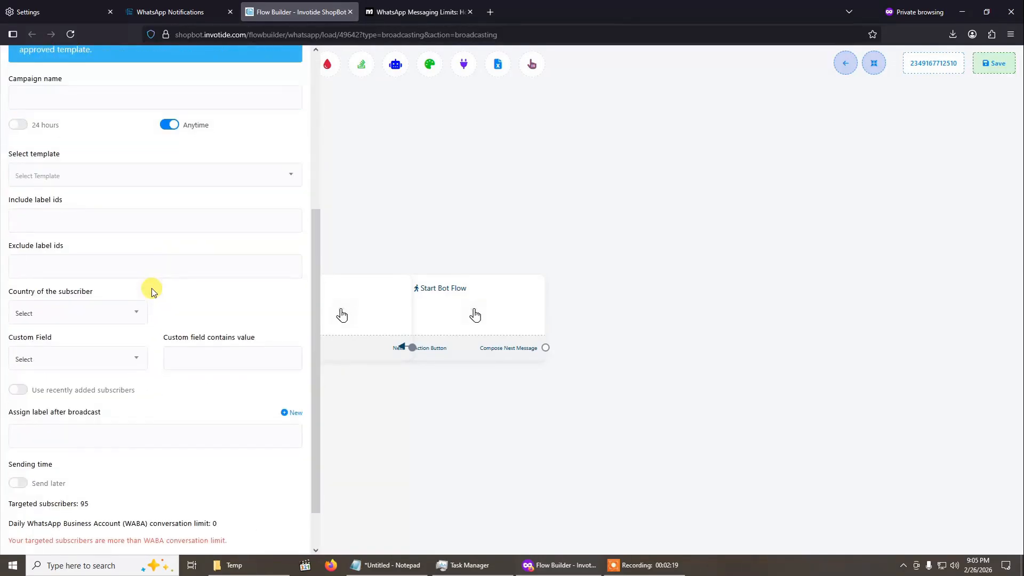
scroll(148, 288, "up", 7)
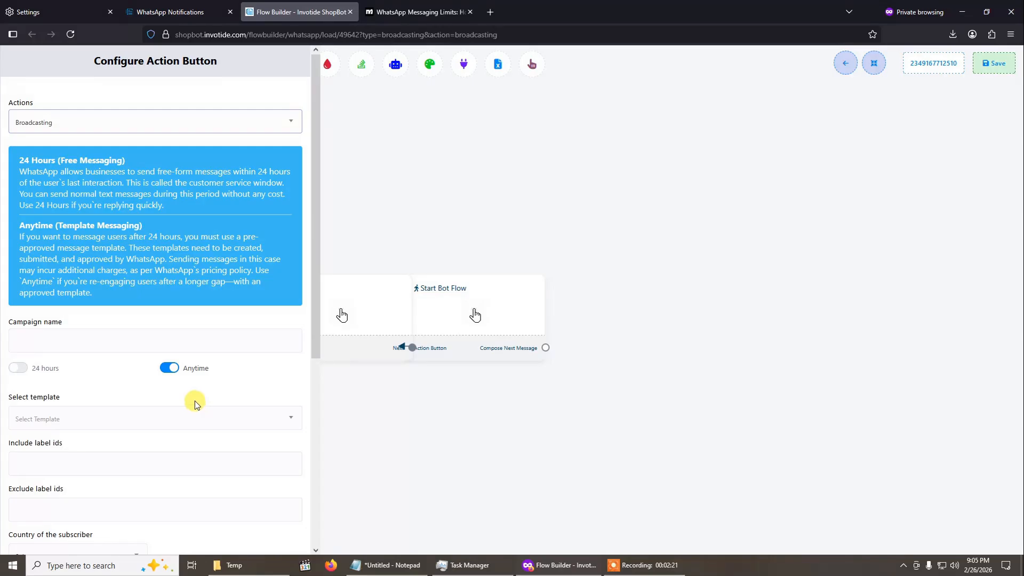
- Name the broadcasting campaign "2026 Discount Promo"
left_click(152, 341)
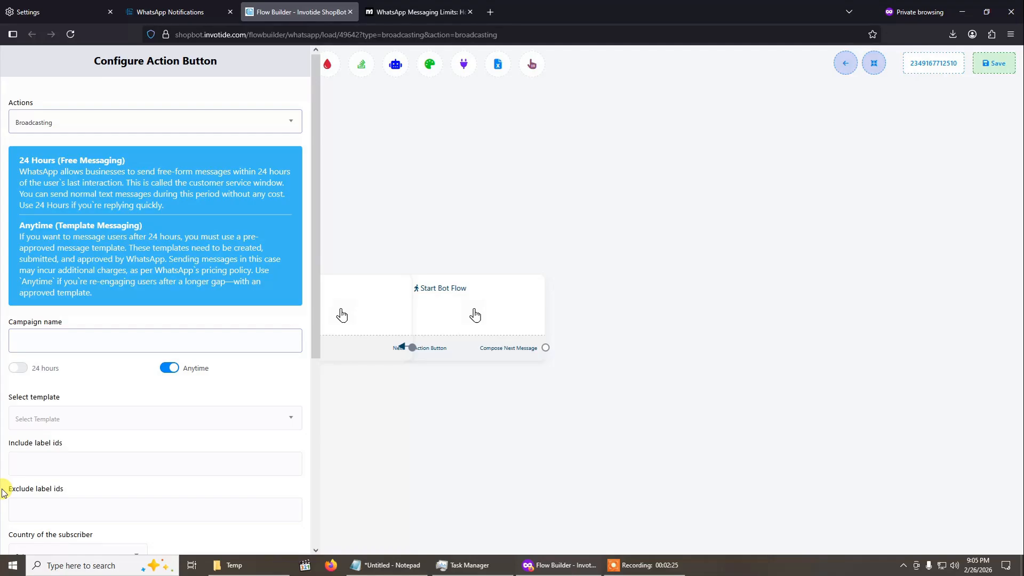
type("Discount P")
type("romo")
type("202")
type("6")
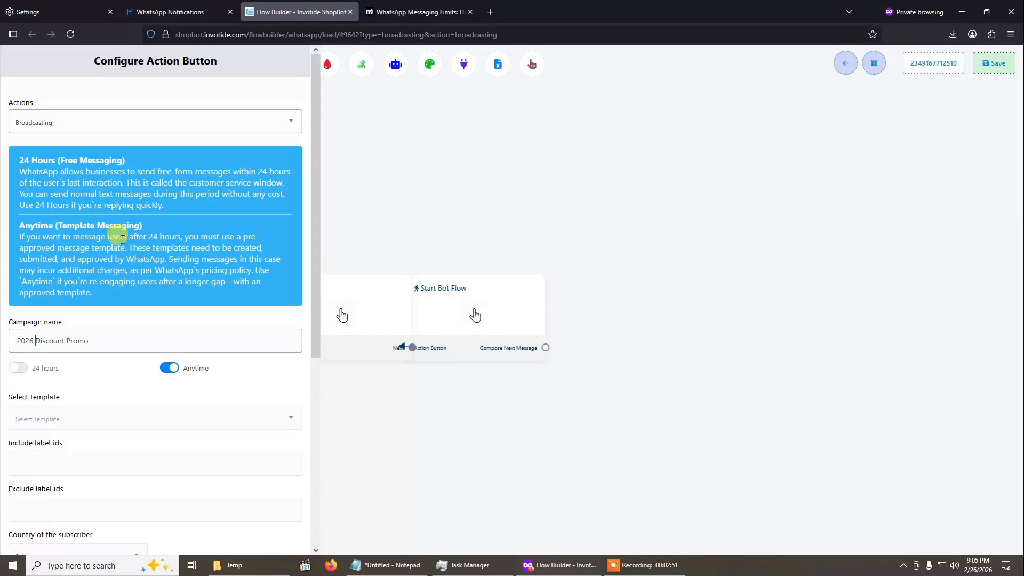
- Try the 24 hours messaging option and restore Anytime messaging for the campaign
left_click(20, 368)
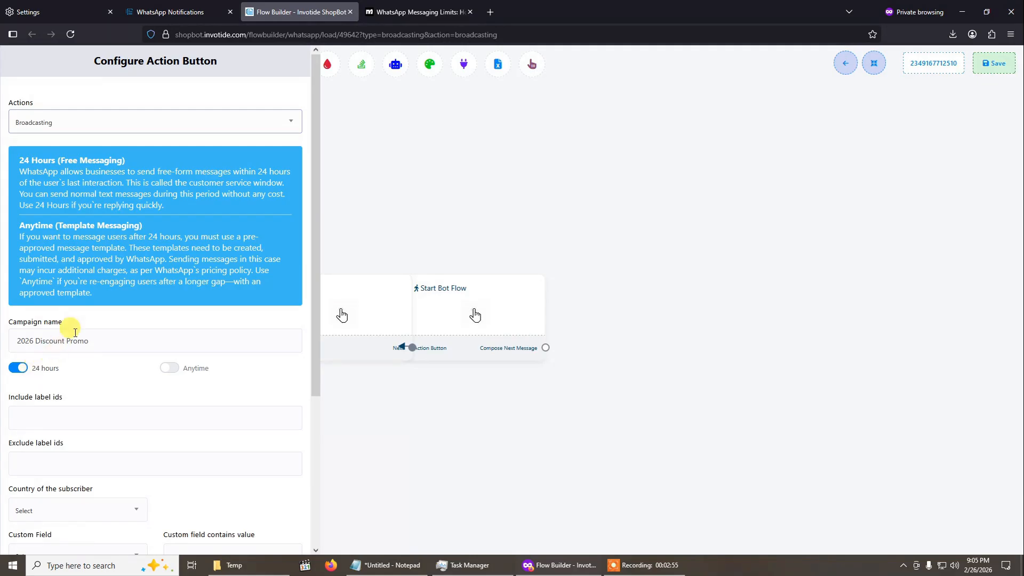
scroll(75, 332, "down", 1)
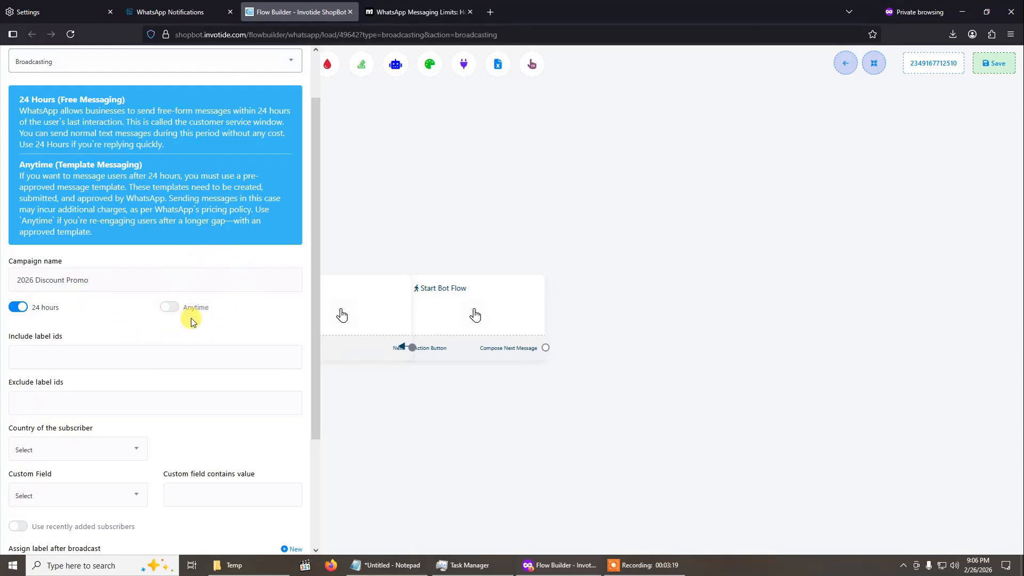
left_click(173, 312)
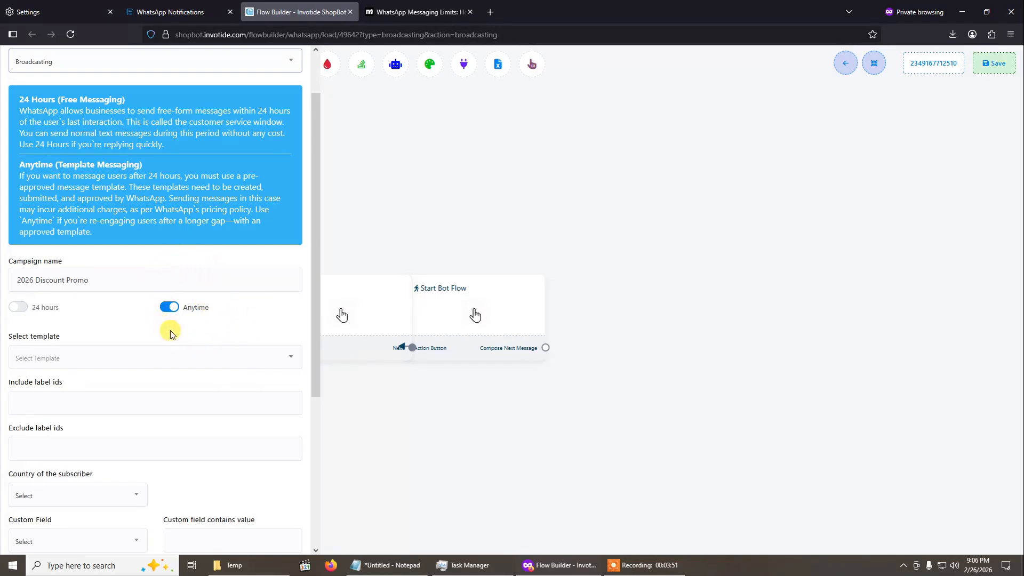
- Look through the message templates available for the Anytime campaign
left_click(138, 357)
left_click(140, 358)
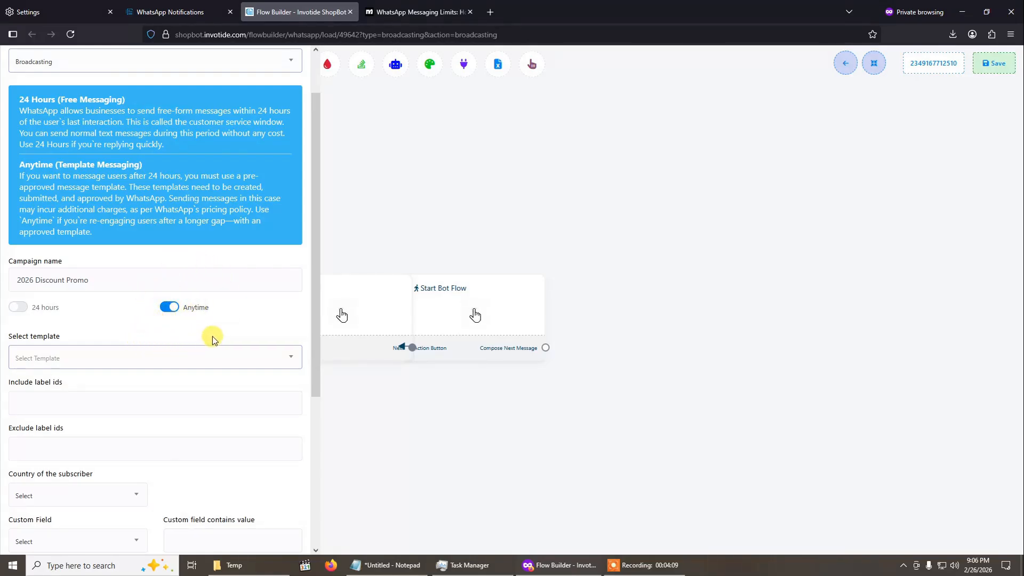
left_click(137, 365)
scroll(166, 251, "down", 5)
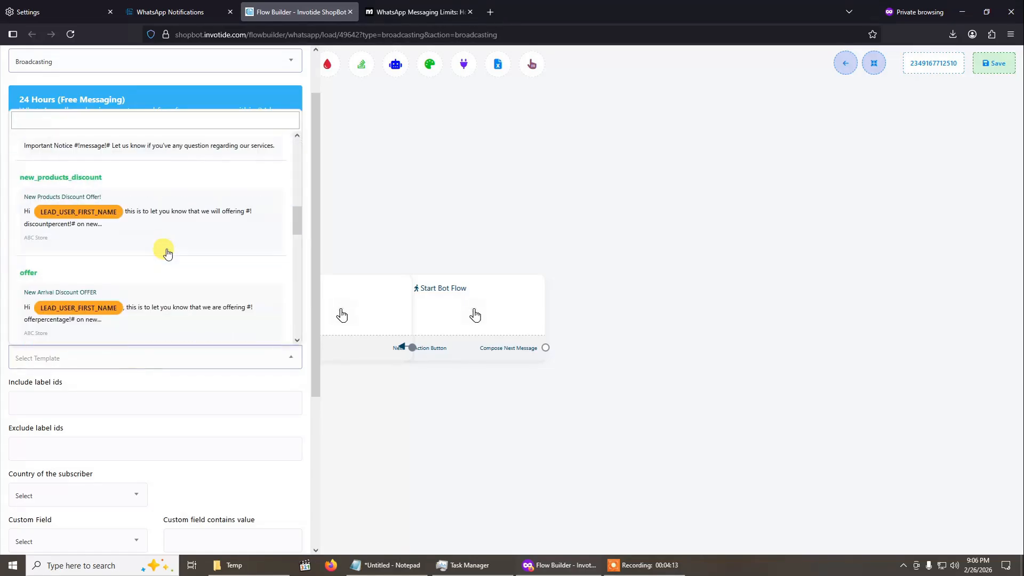
scroll(166, 251, "down", 10)
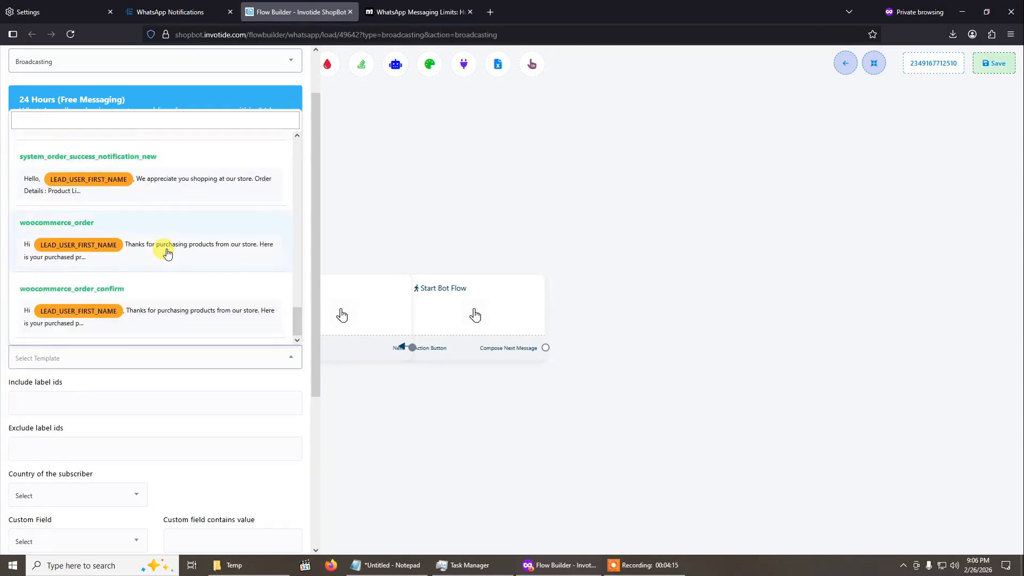
scroll(167, 253, "up", 12)
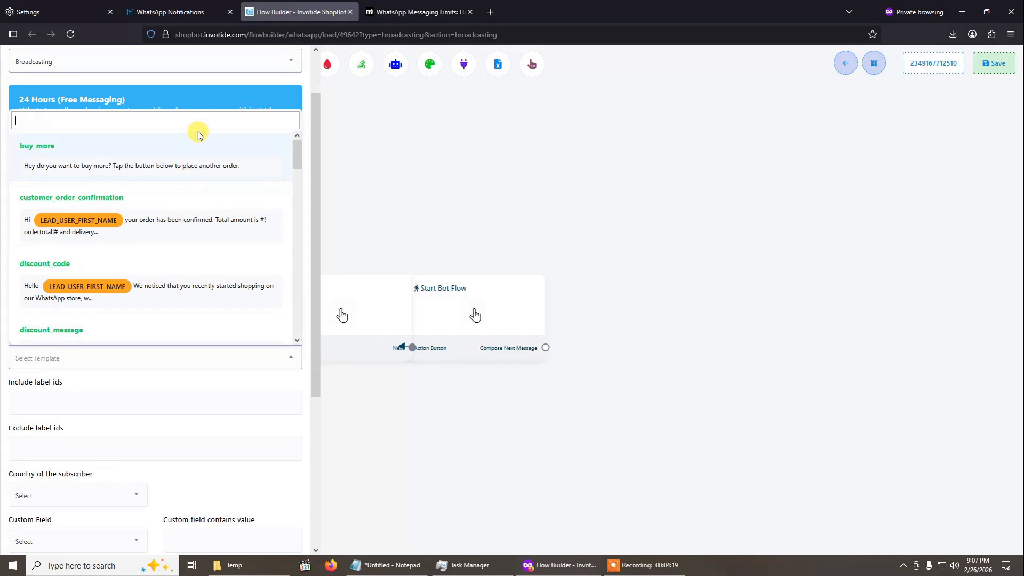
left_click(168, 388)
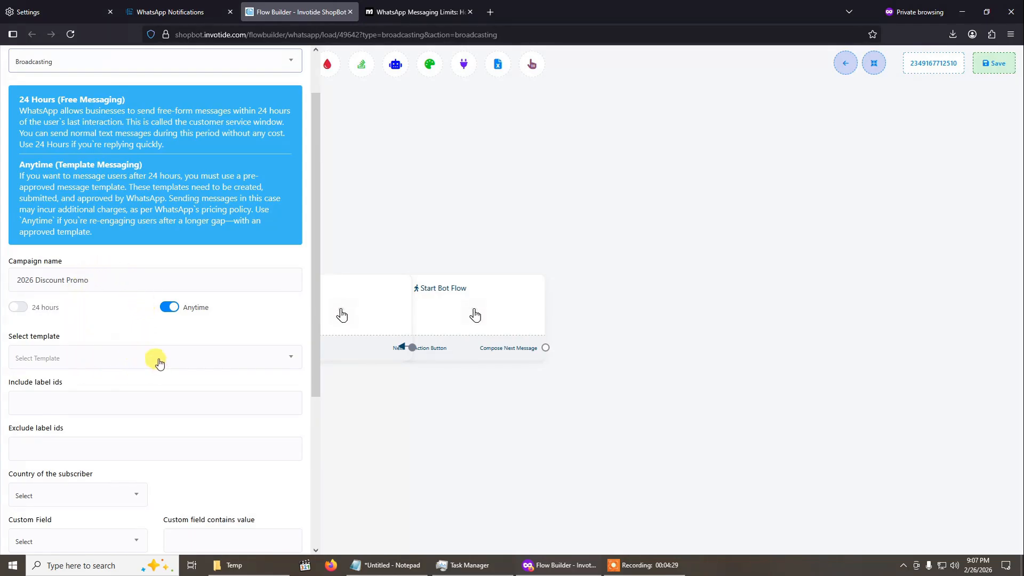
left_click(63, 358)
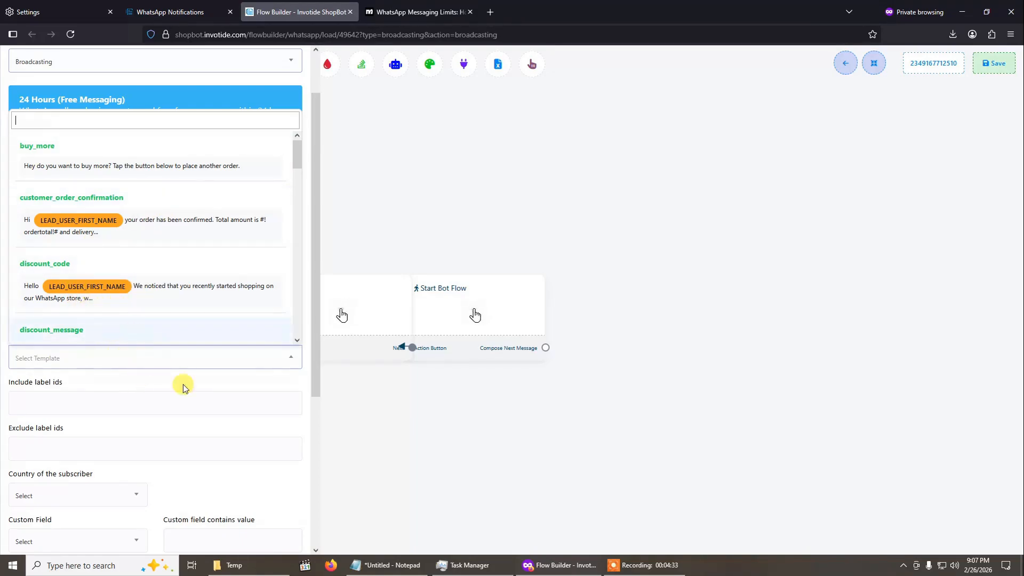
- Return to the Shopping Bots overview, reopen the WhatsApp notifications and create another broadcasting campaign
left_click(209, 7)
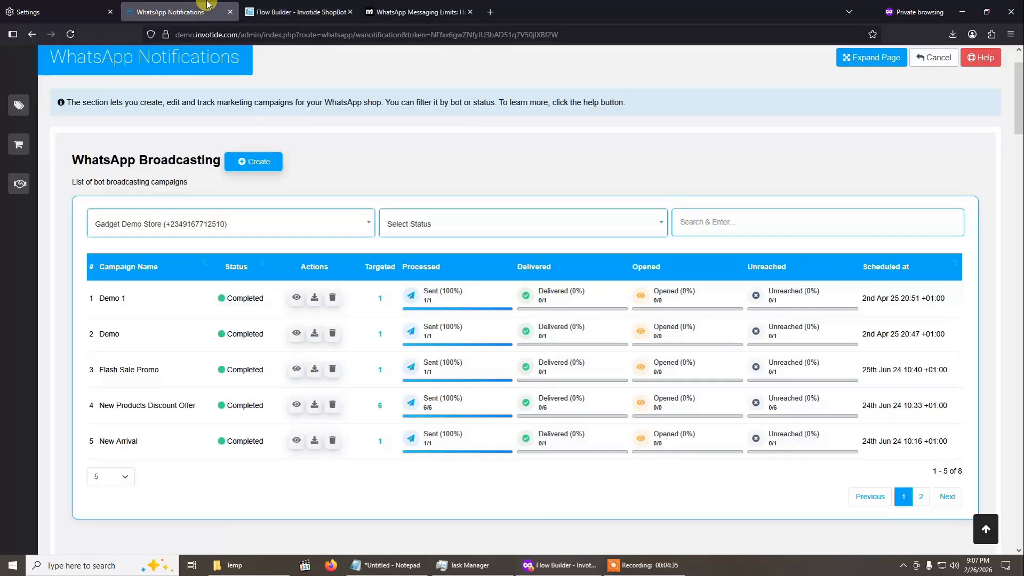
scroll(512, 269, "up", 2)
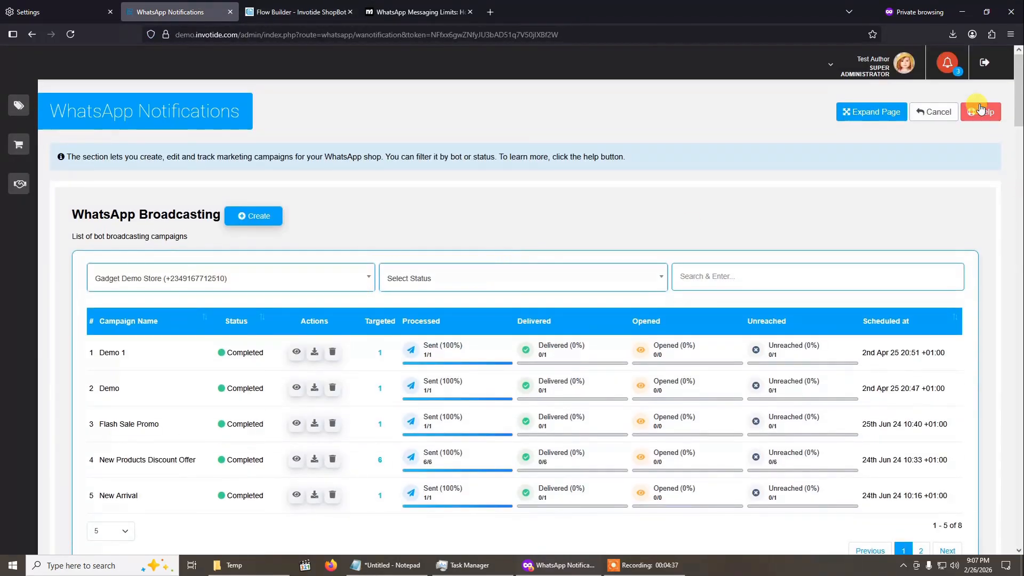
left_click(936, 114)
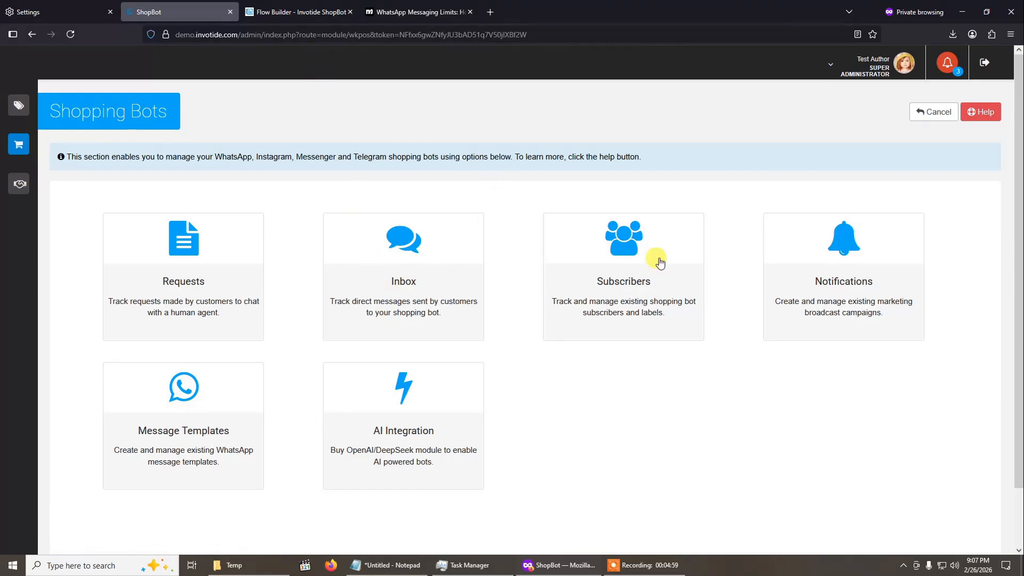
left_click(831, 278)
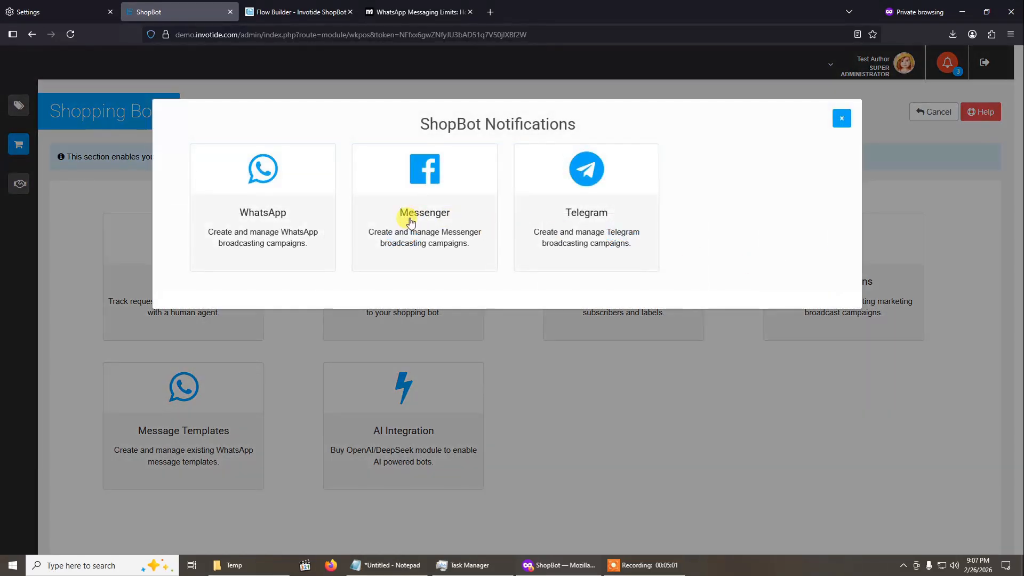
left_click(279, 215)
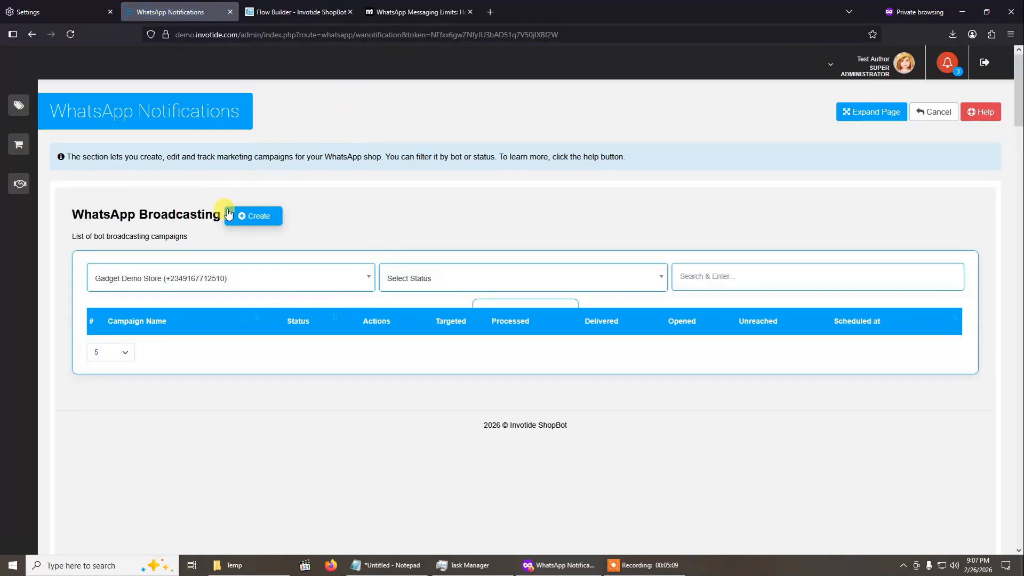
left_click(247, 215)
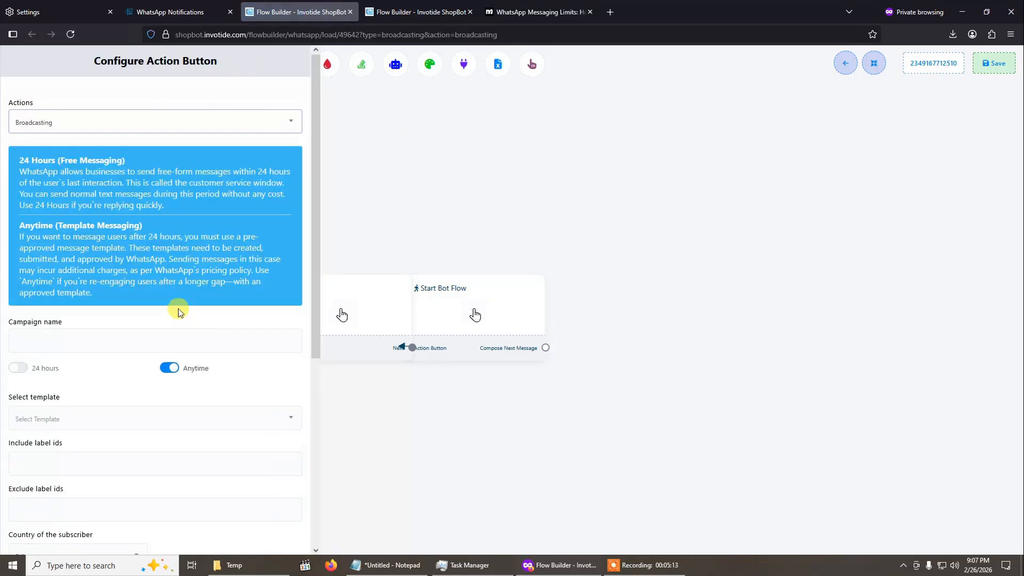
- Set the new campaign to 24 hours messaging and name it "2026 Discount Promo"
scroll(178, 308, "down", 3)
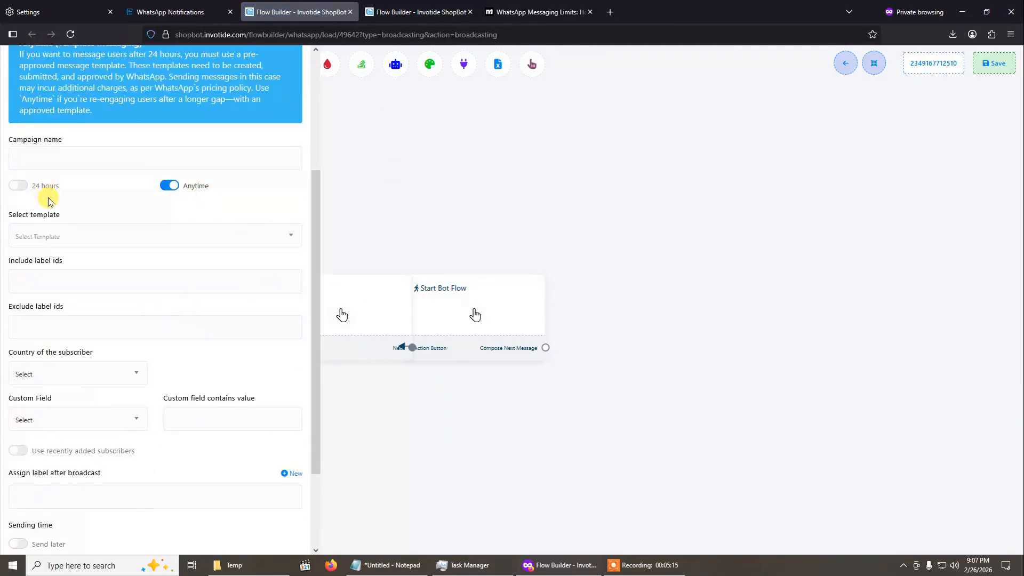
left_click(18, 187)
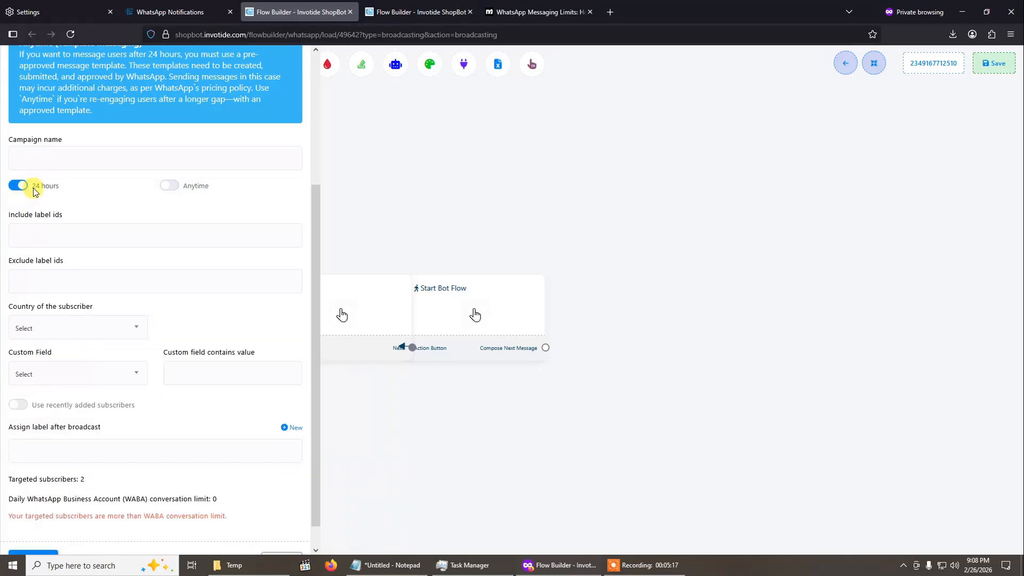
left_click(125, 156)
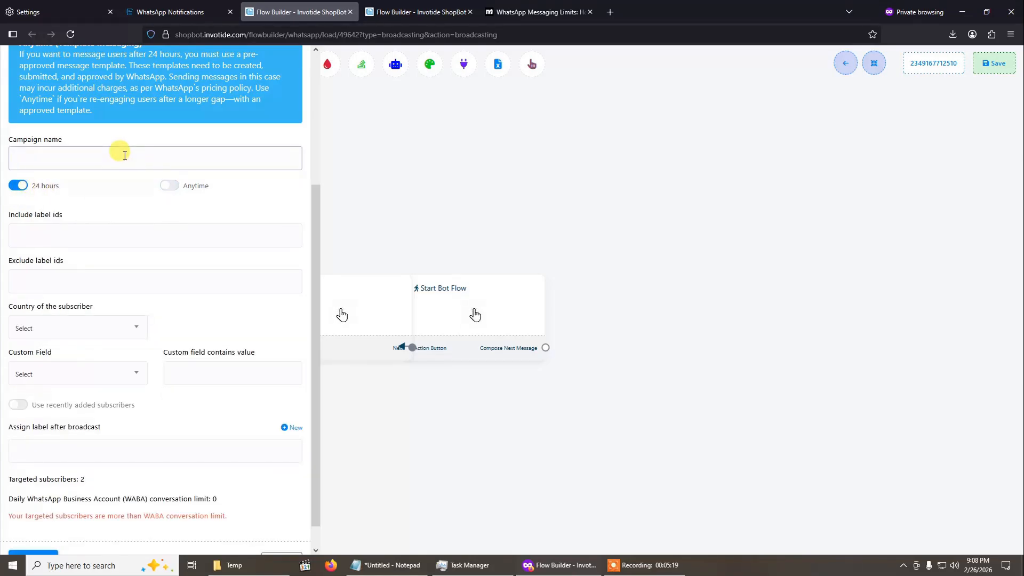
type("2")
type("026 Discount P")
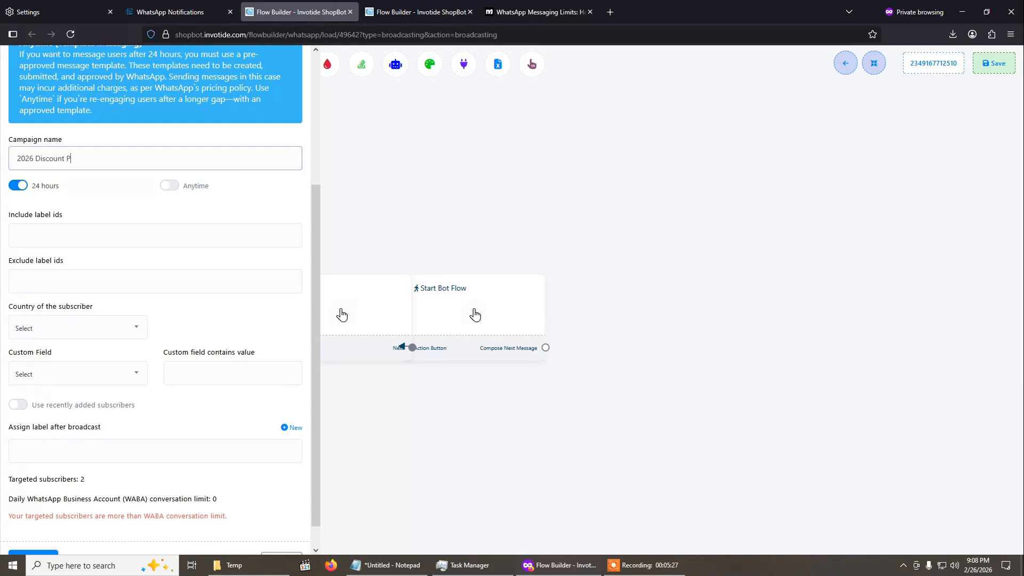
type("romo")
- Include subscribers with the New Comer label in the campaign and review the remaining targeting options
scroll(127, 206, "up", 3)
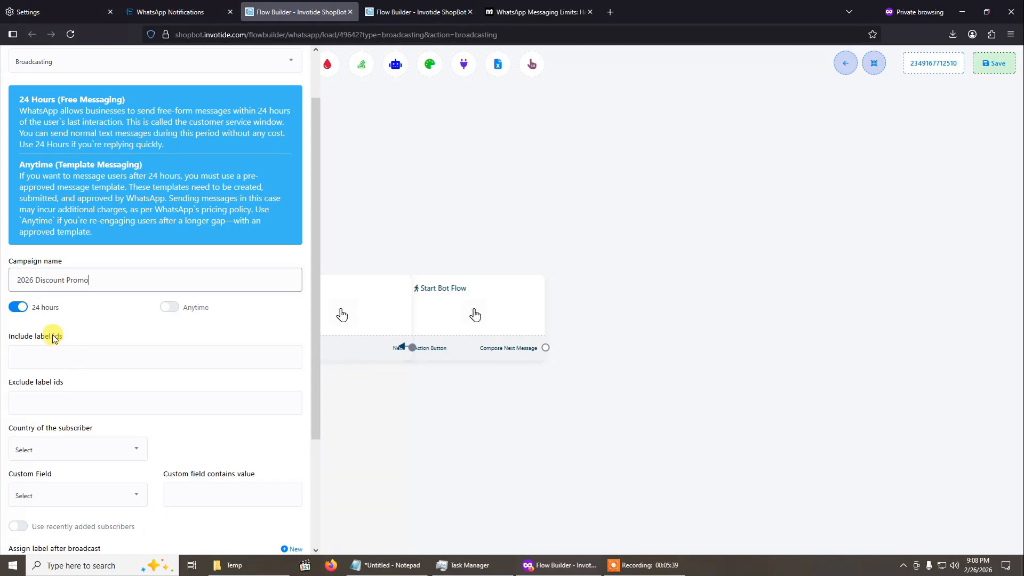
left_click(38, 357)
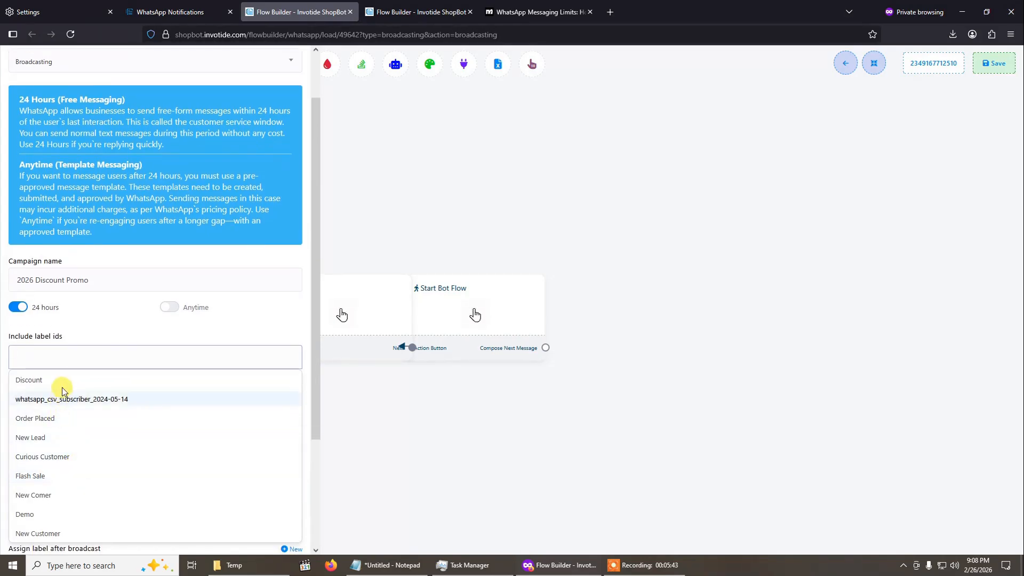
left_click(65, 496)
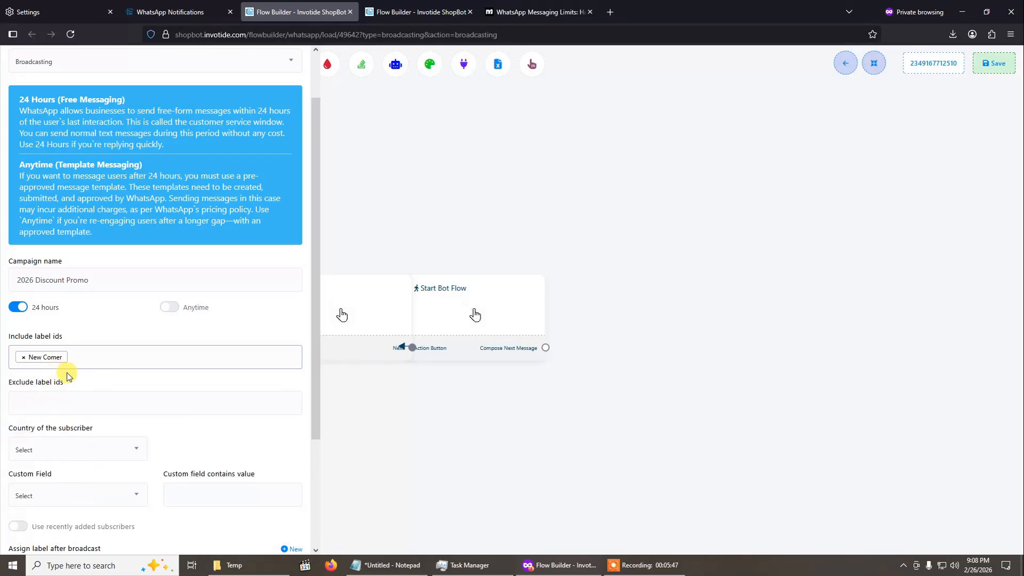
scroll(105, 384, "down", 2)
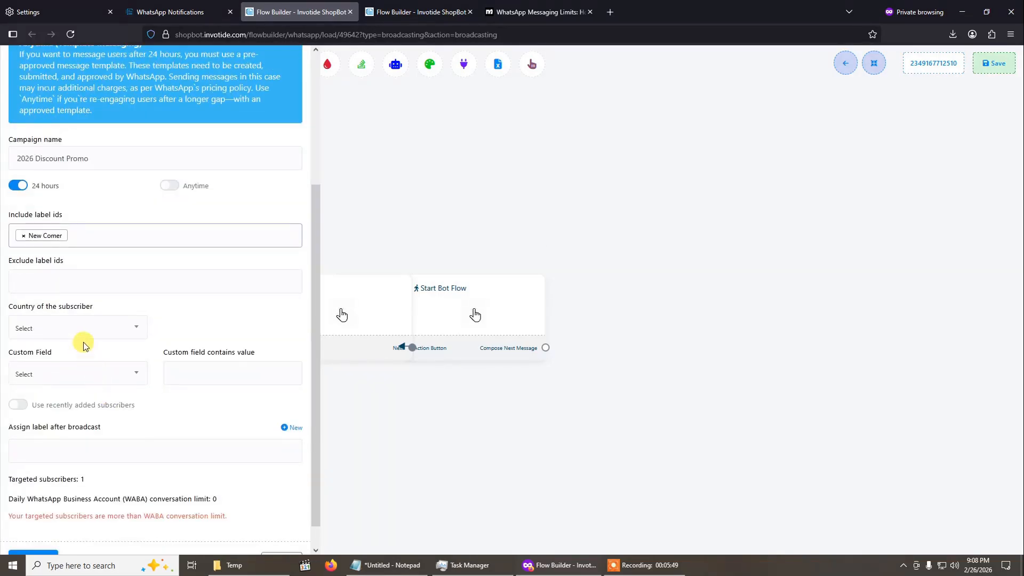
scroll(83, 342, "up", 1)
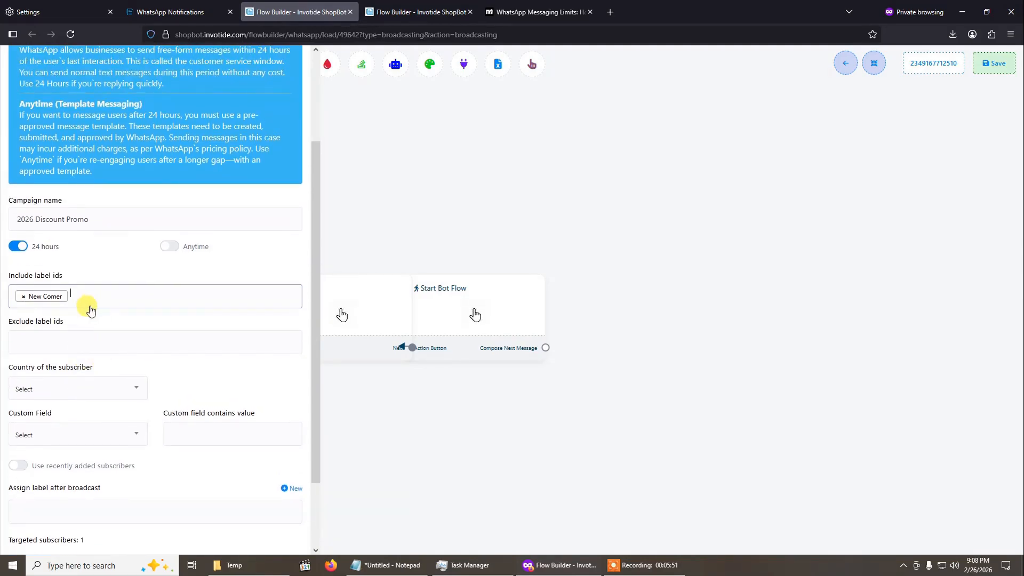
- Remove the New Comer label from the campaign's included labels and check the targeting summary
left_click(72, 295)
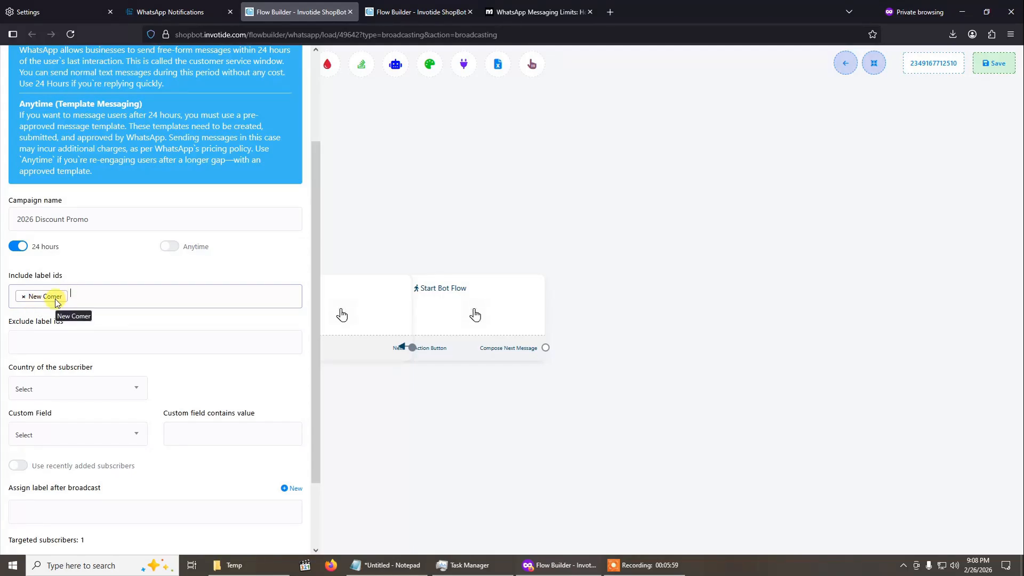
left_click(24, 300)
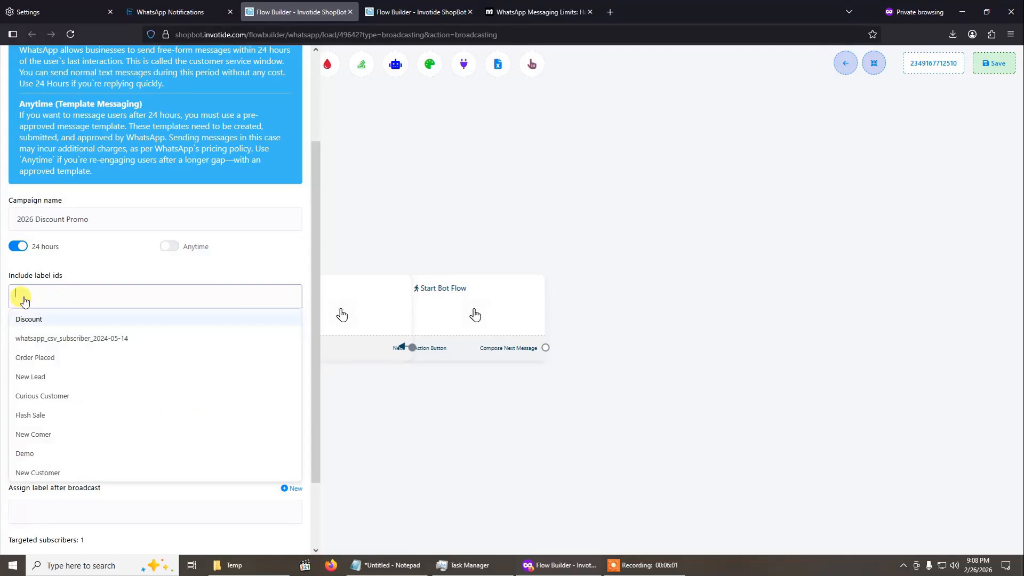
left_click(151, 306)
scroll(160, 320, "down", 2)
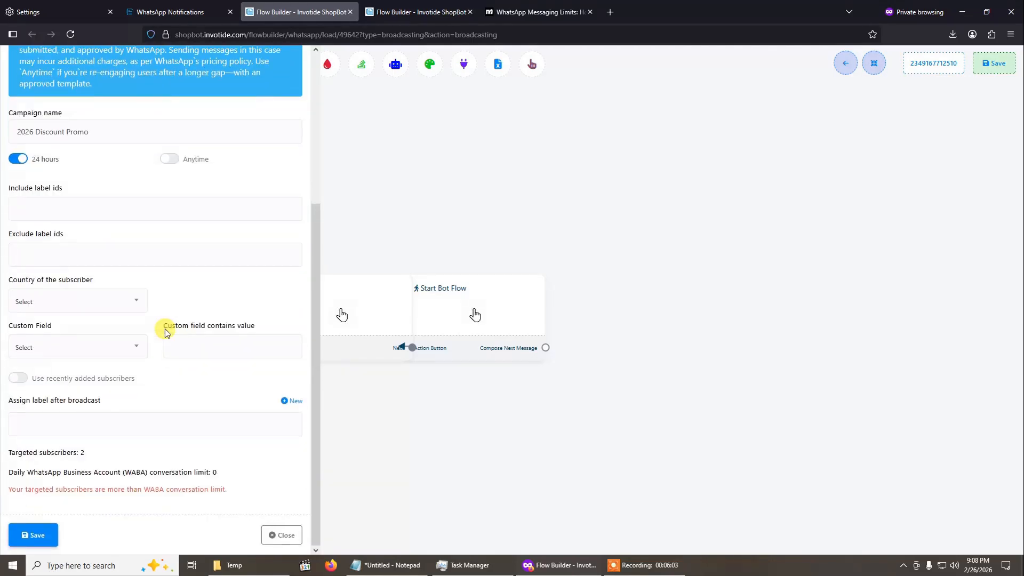
scroll(165, 328, "up", 1)
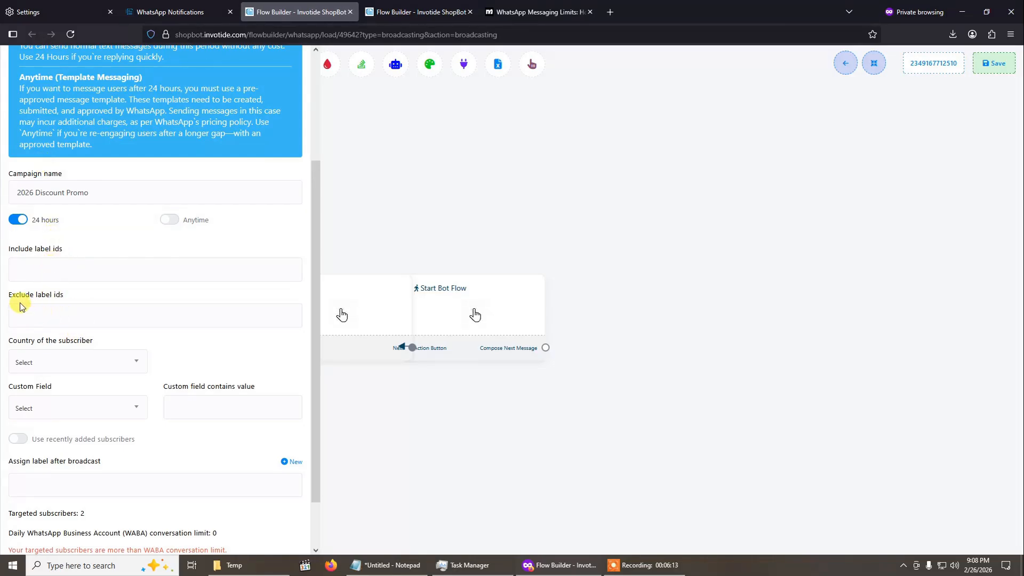
- Try excluding subscribers with the New Customer label, and remove that exclusion again
left_click(55, 318)
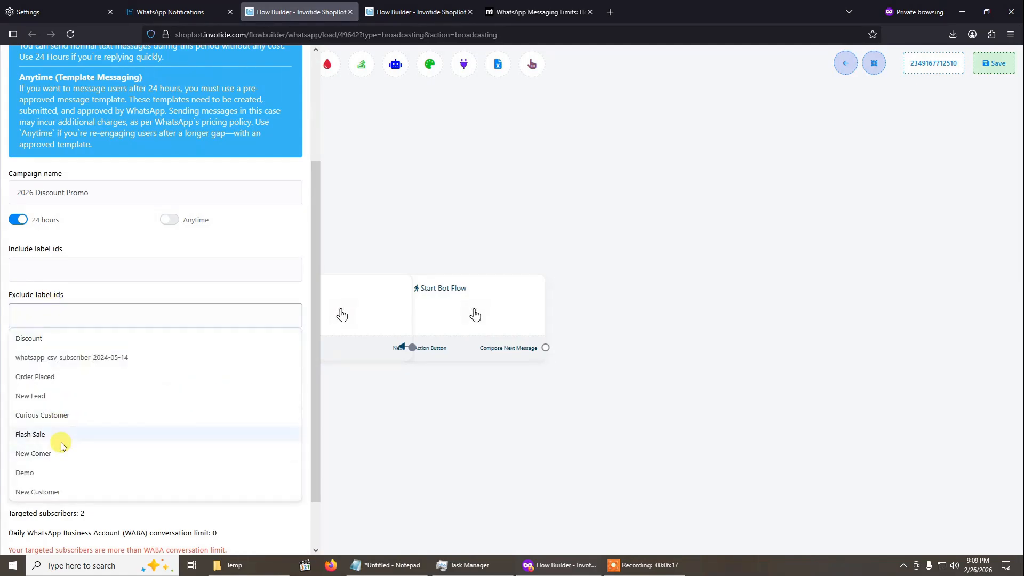
left_click(45, 491)
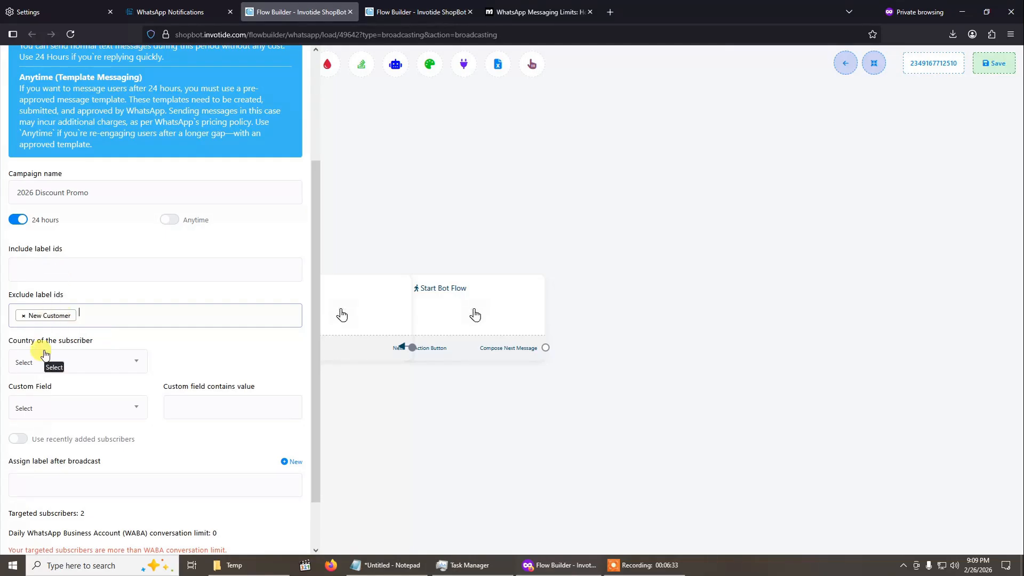
left_click(22, 317)
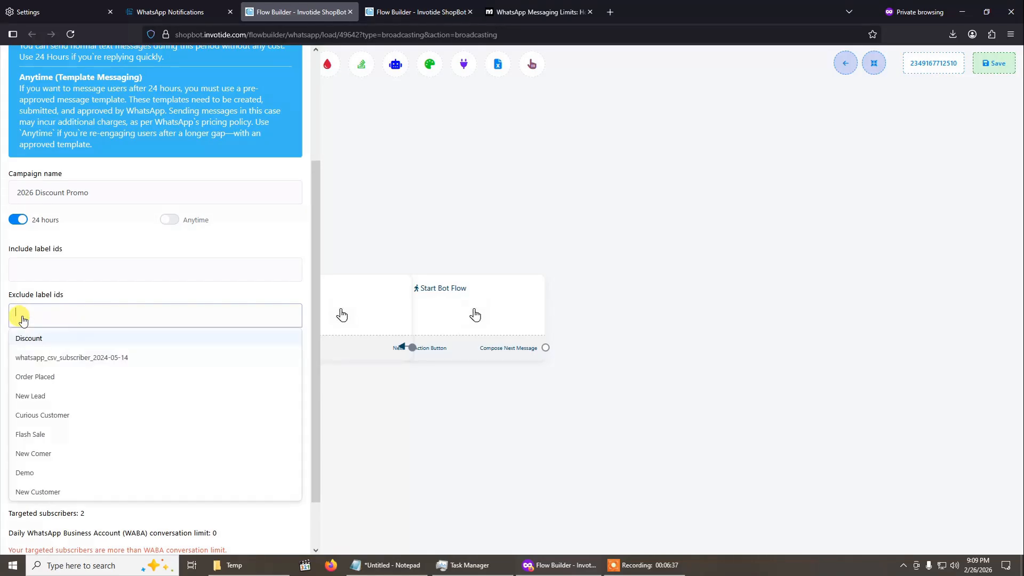
left_click(150, 301)
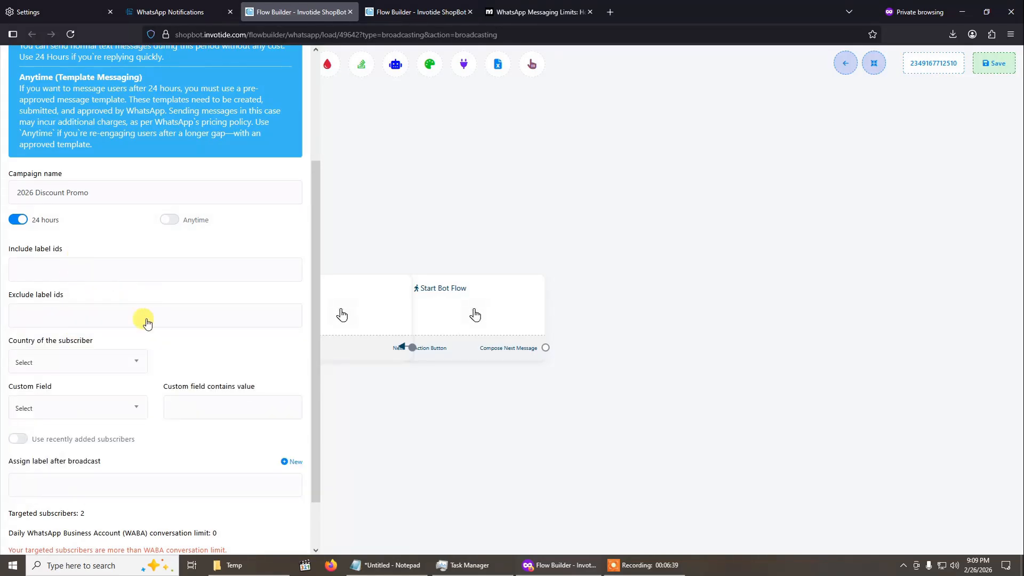
- Try limiting the campaign to subscribers from Angola (+244), and reset the country filter to Select
scroll(150, 376, "down", 2)
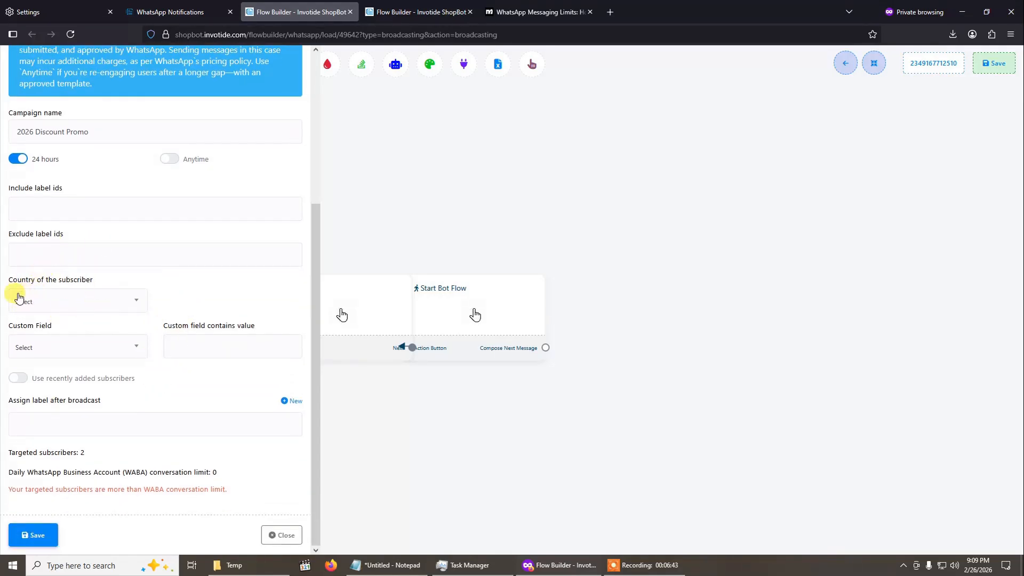
left_click(112, 300)
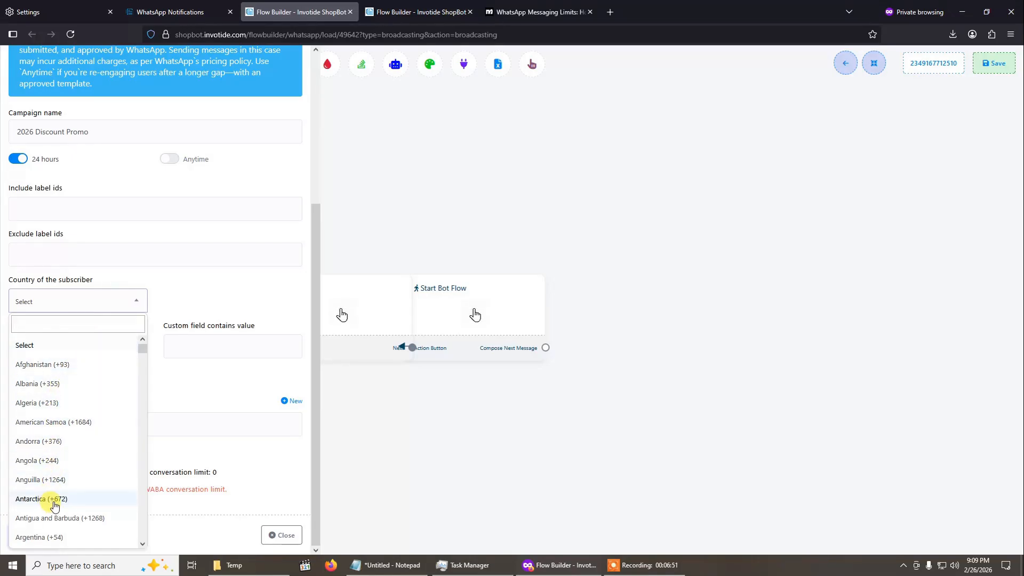
scroll(50, 499, "down", 1)
left_click(44, 407)
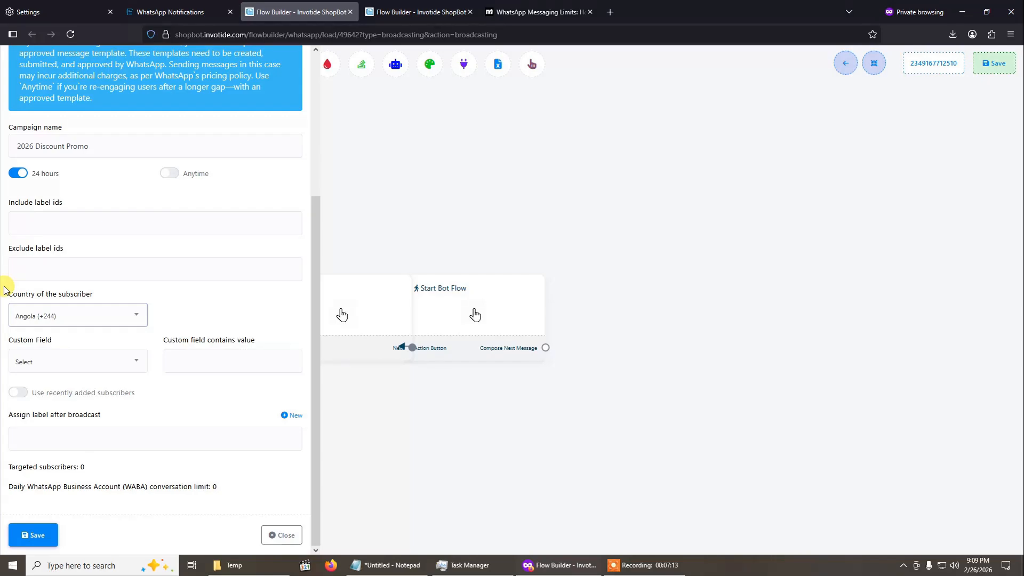
left_click(110, 323)
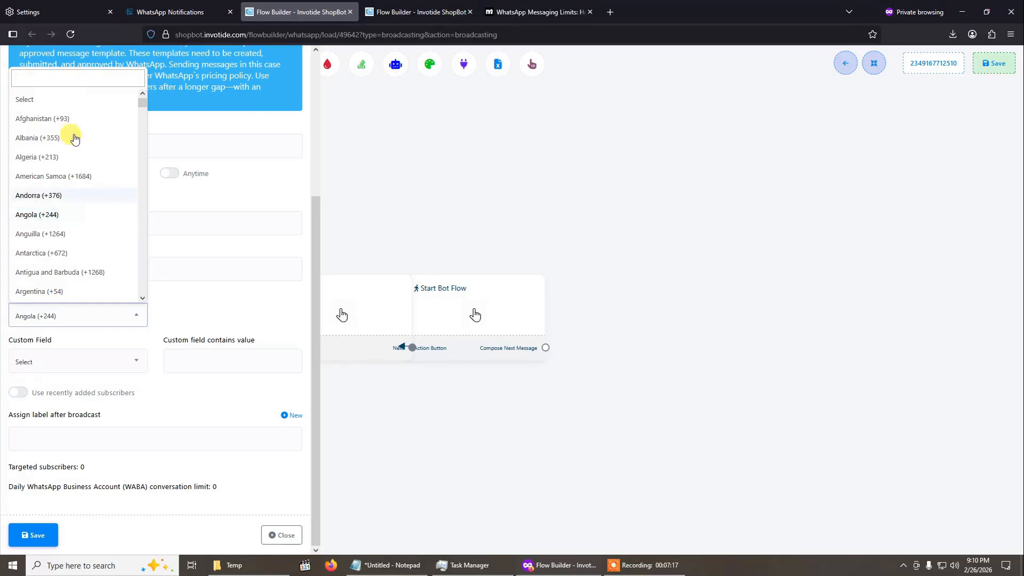
left_click(54, 102)
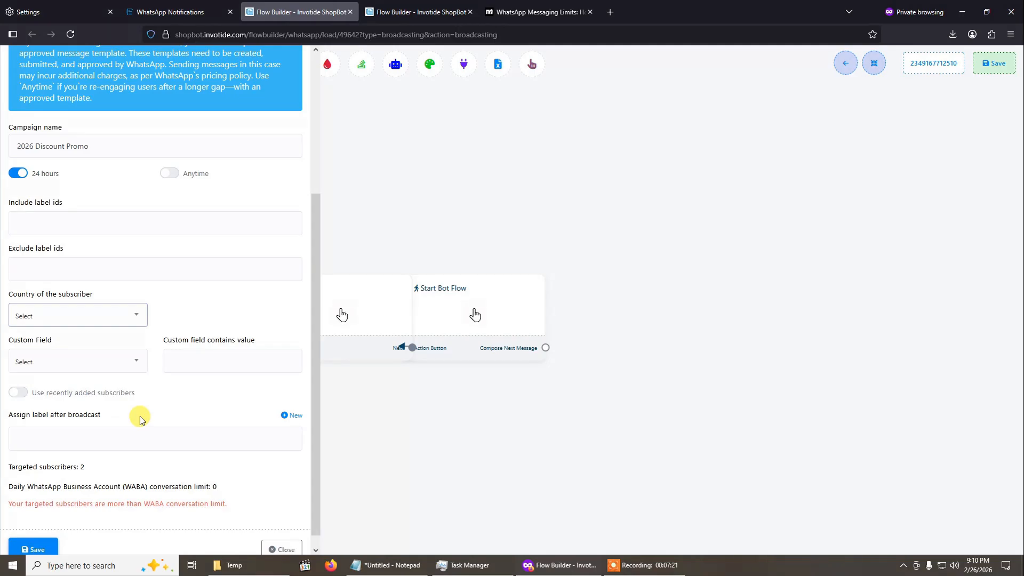
- Filter the targeted subscribers by the First Name custom field, entering a subscriber's first name as the value it contains
scroll(113, 427, "down", 1)
left_click(91, 352)
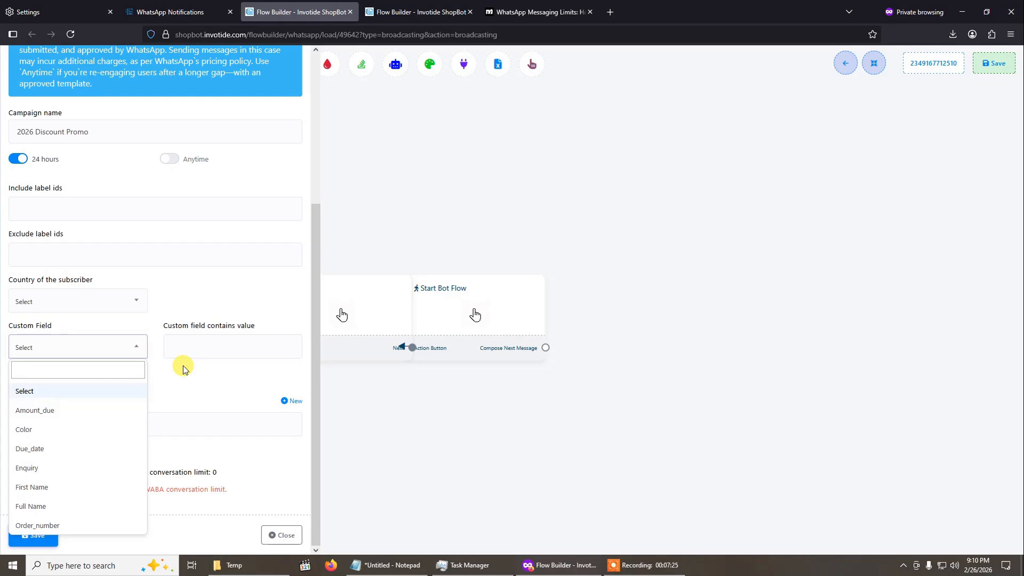
left_click(210, 390)
left_click(84, 348)
left_click(69, 486)
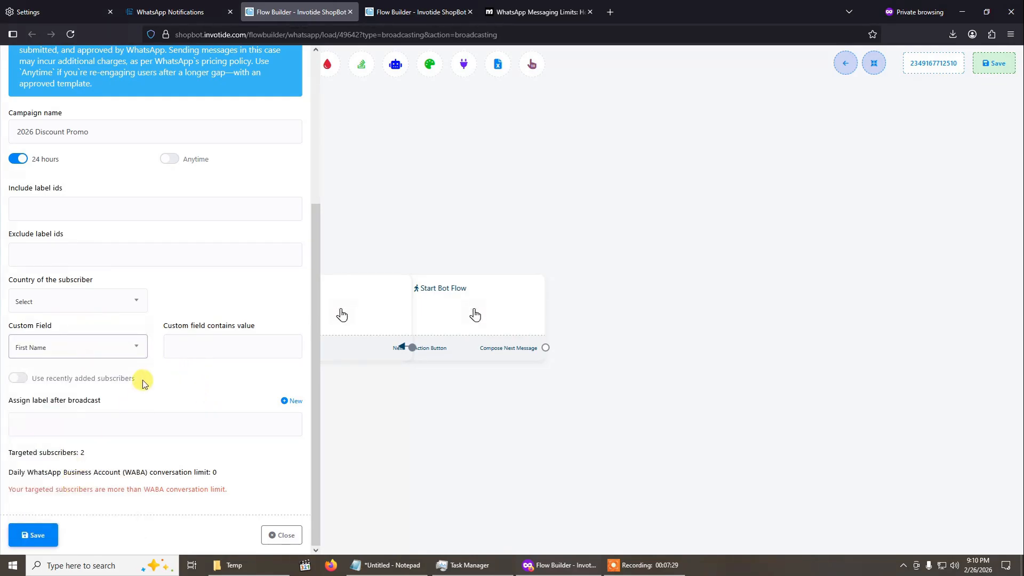
left_click(187, 352)
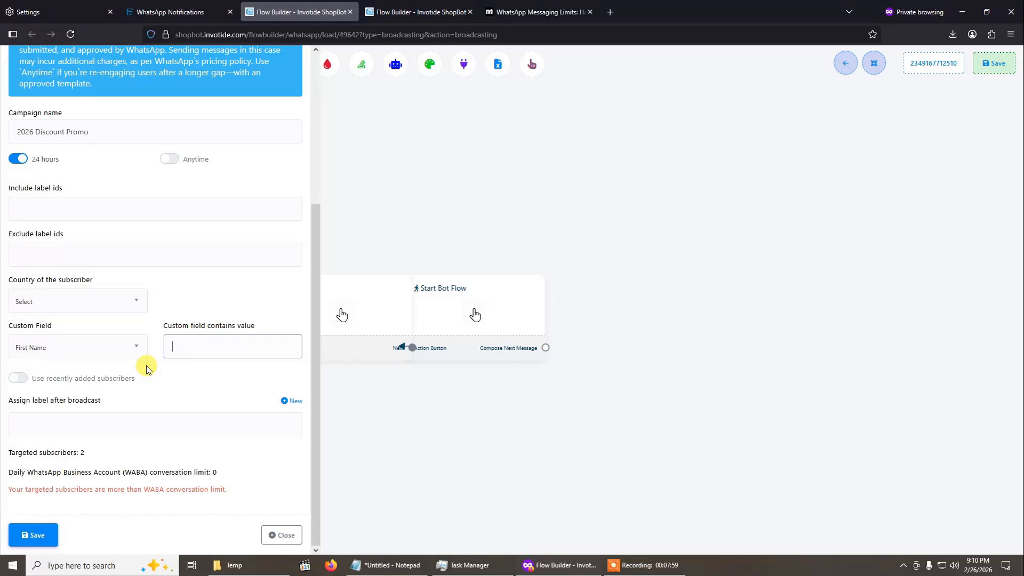
type("Victor")
left_click(178, 421)
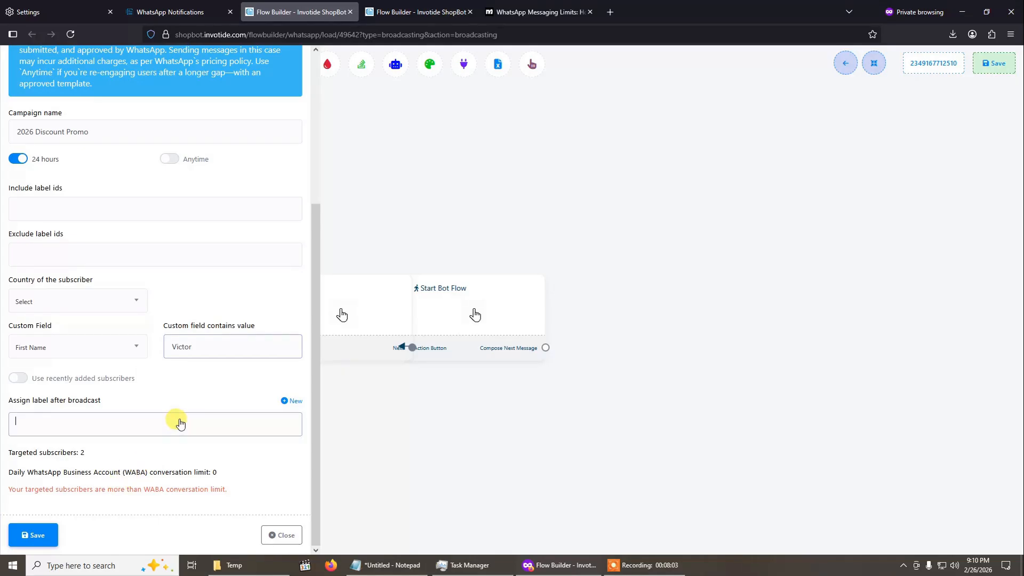
left_click(270, 474)
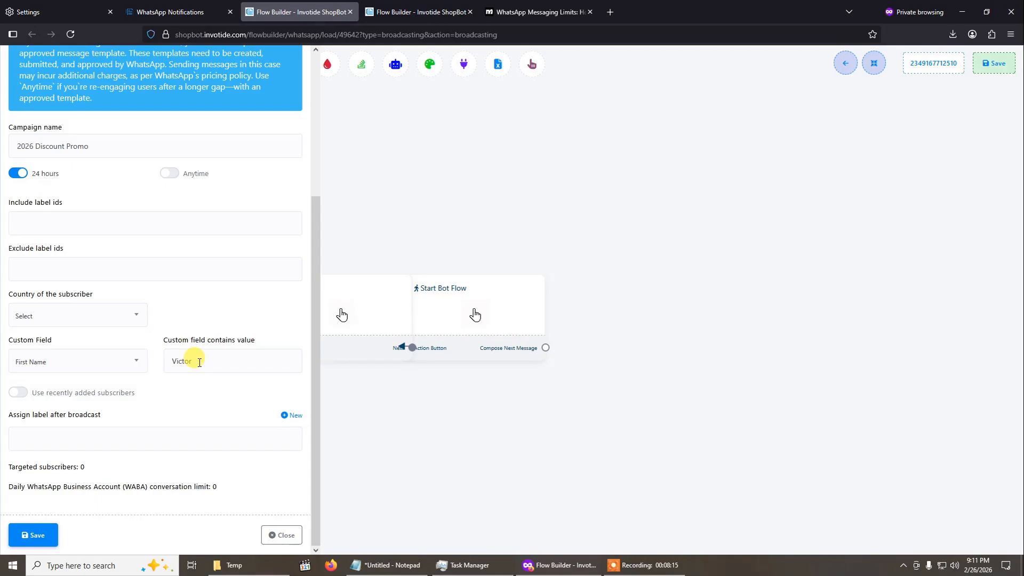
- Clear the custom field value and reset the custom field filter to Select
left_click_drag(199, 362, 135, 360)
key("BackSpace")
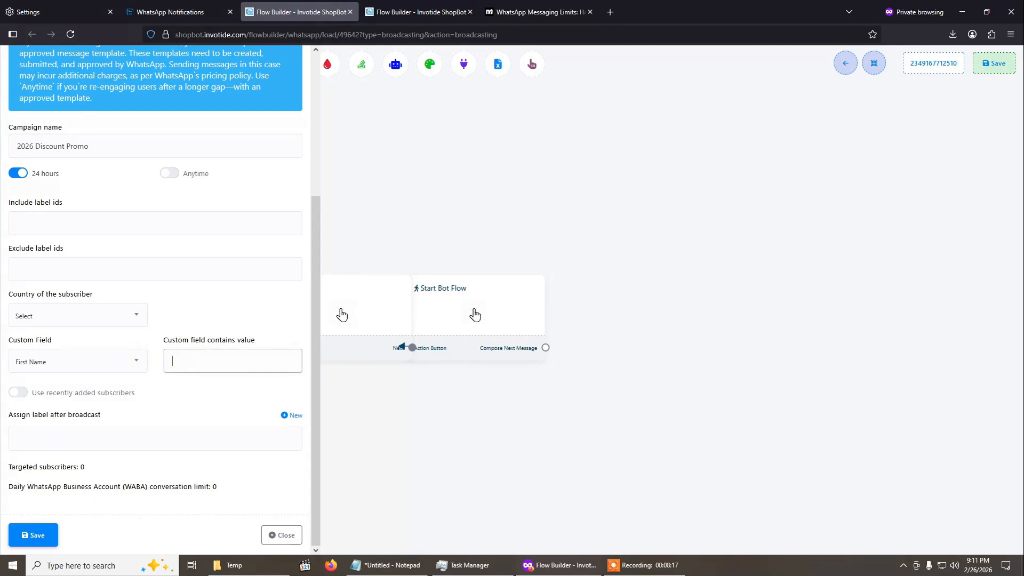
left_click(126, 365)
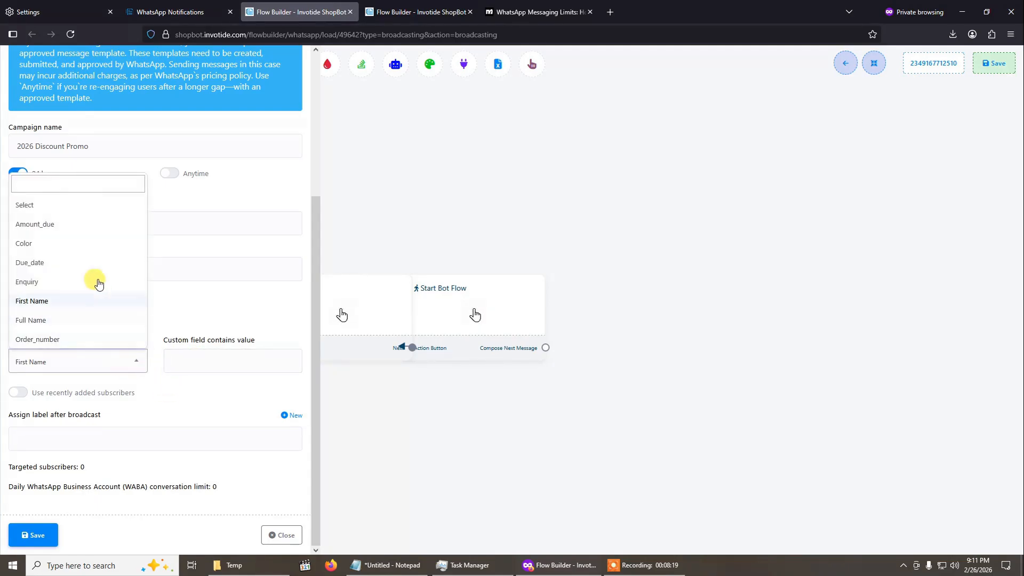
left_click(79, 207)
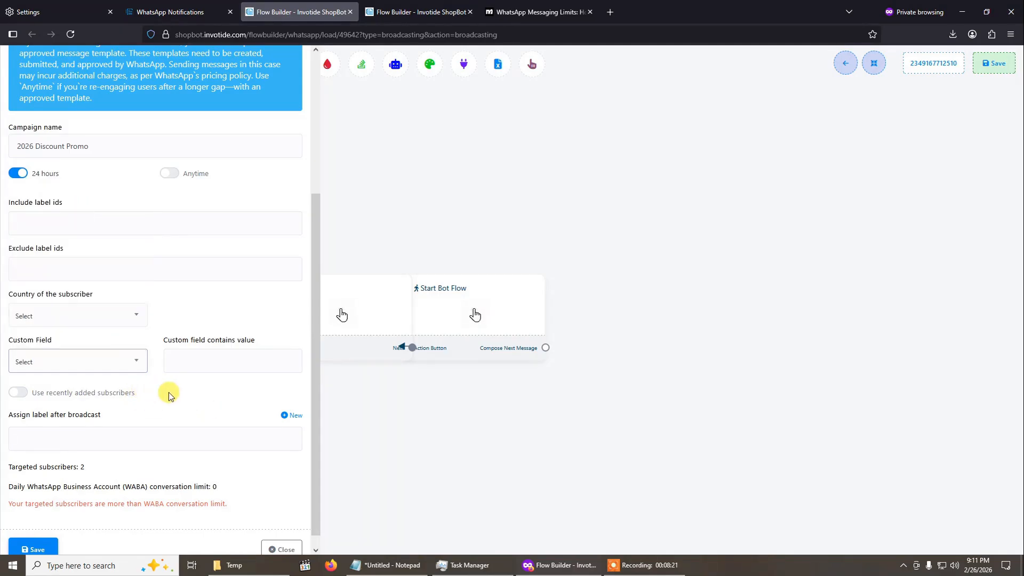
- Turn on the use of recently added subscribers and look at the date picker for subscribers added after
scroll(162, 392, "down", 1)
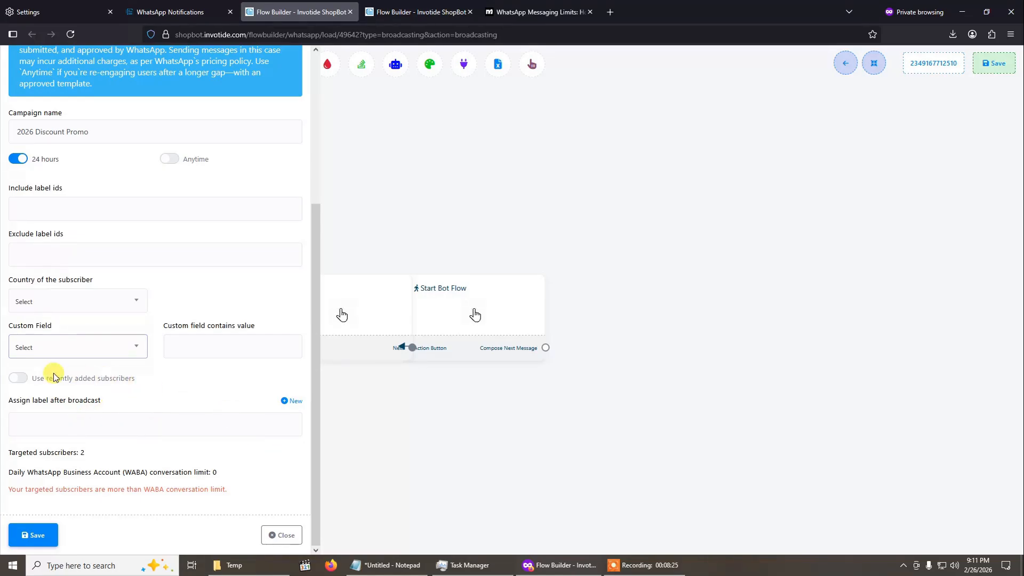
left_click(18, 380)
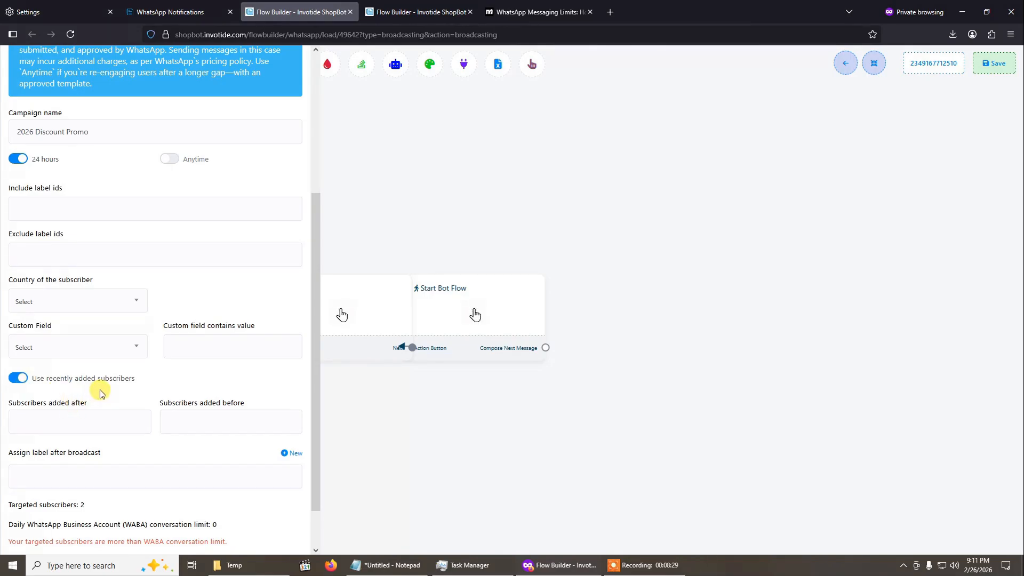
left_click(92, 417)
left_click(189, 411)
left_click(186, 407)
left_click(128, 417)
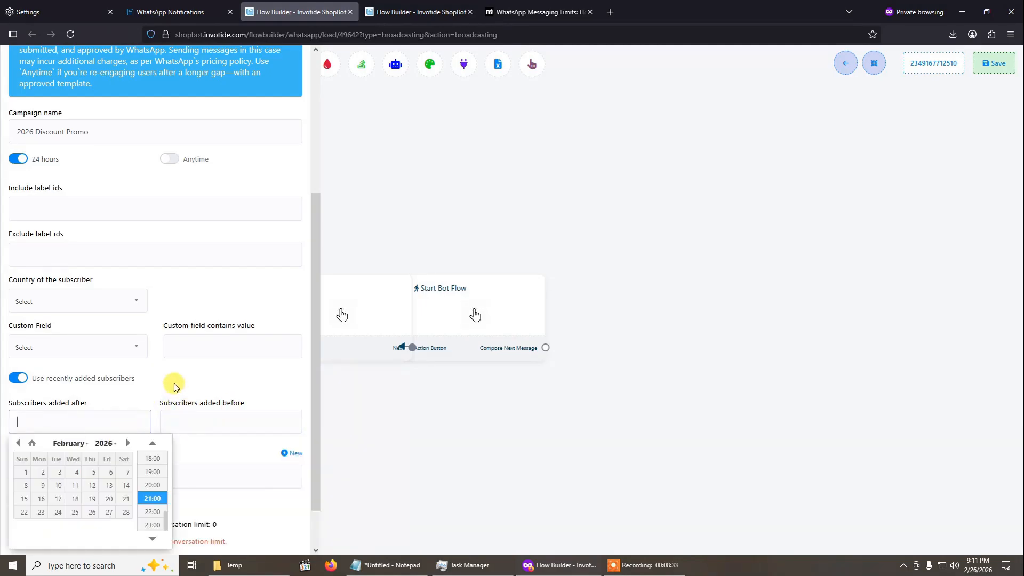
left_click(176, 385)
- View the date picker for subscribers added before, and turn off the use of recently added subscribers
scroll(209, 425, "down", 1)
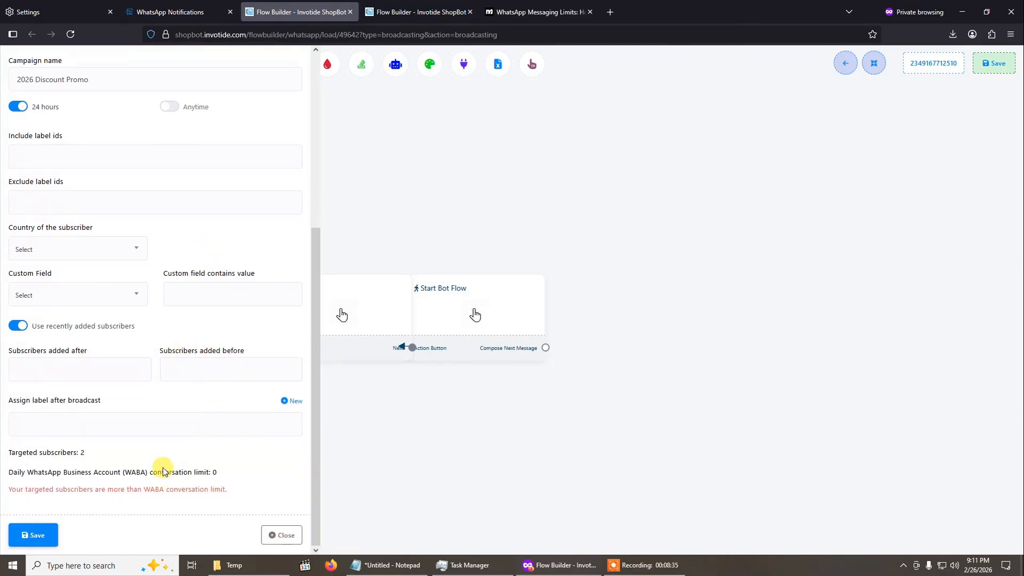
left_click(75, 365)
left_click(208, 419)
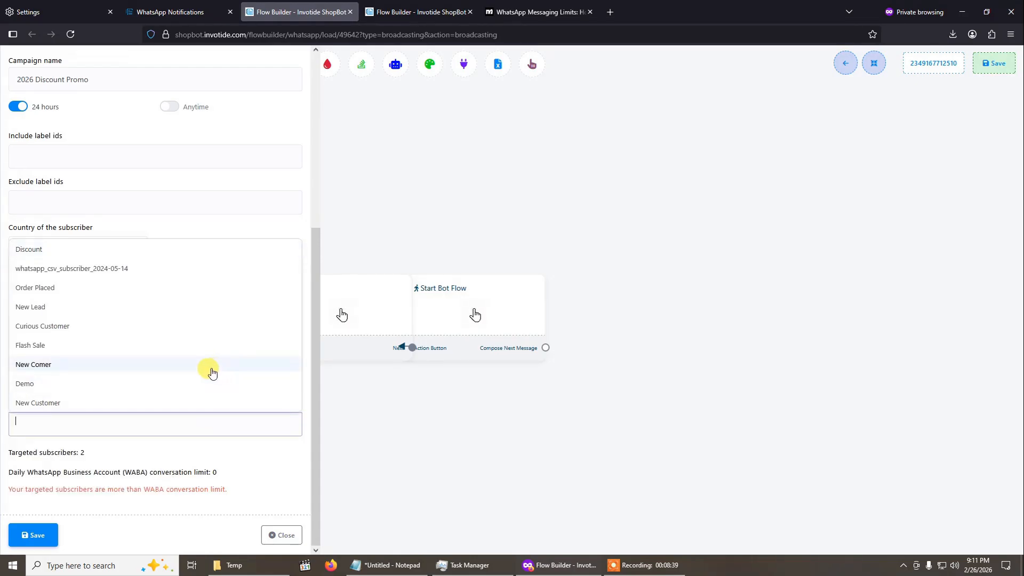
left_click(208, 425)
left_click(204, 362)
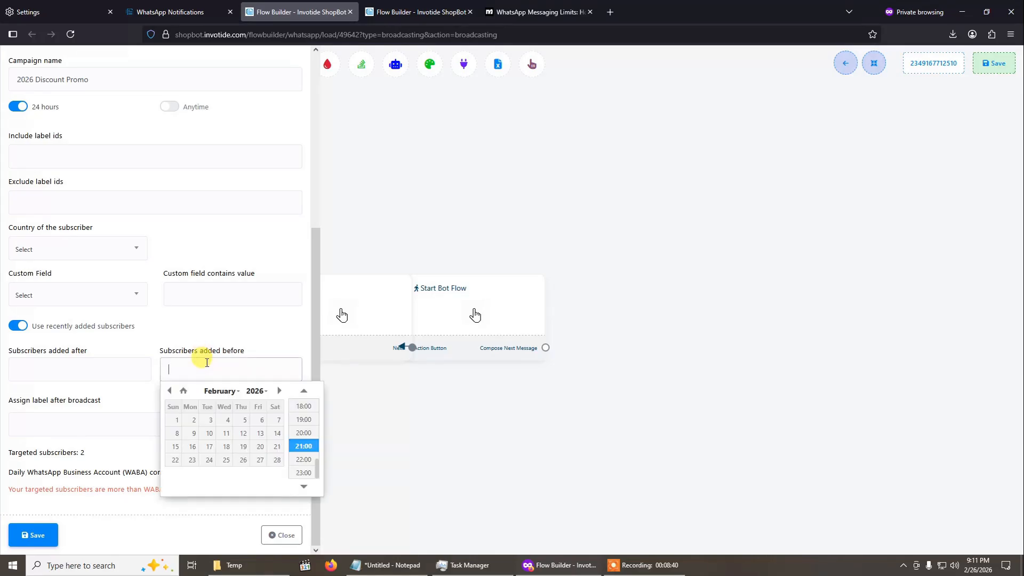
left_click(225, 320)
left_click(38, 327)
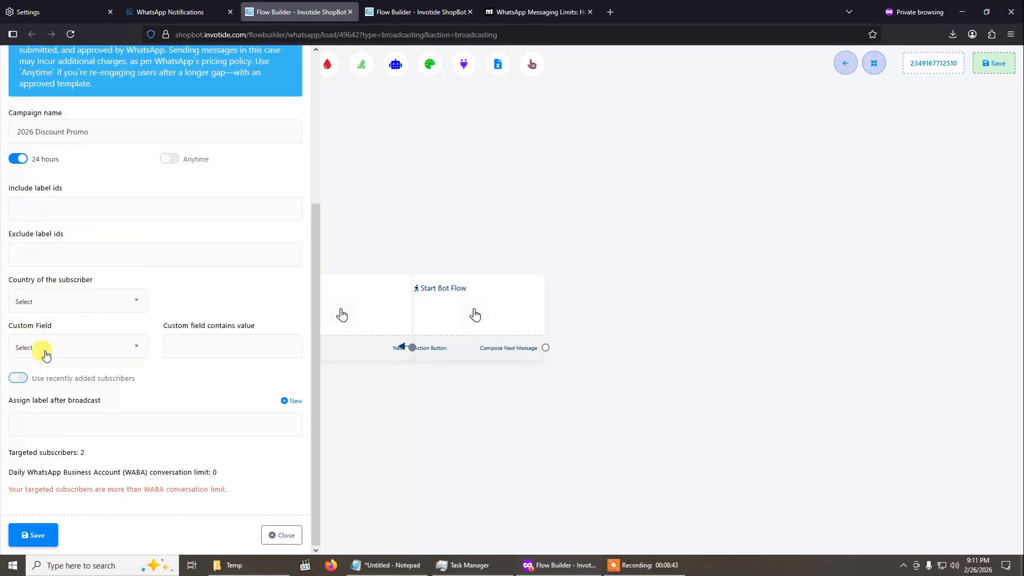
- Try assigning the New Customer label to subscribers after the broadcast, and remove the label again
left_click(78, 422)
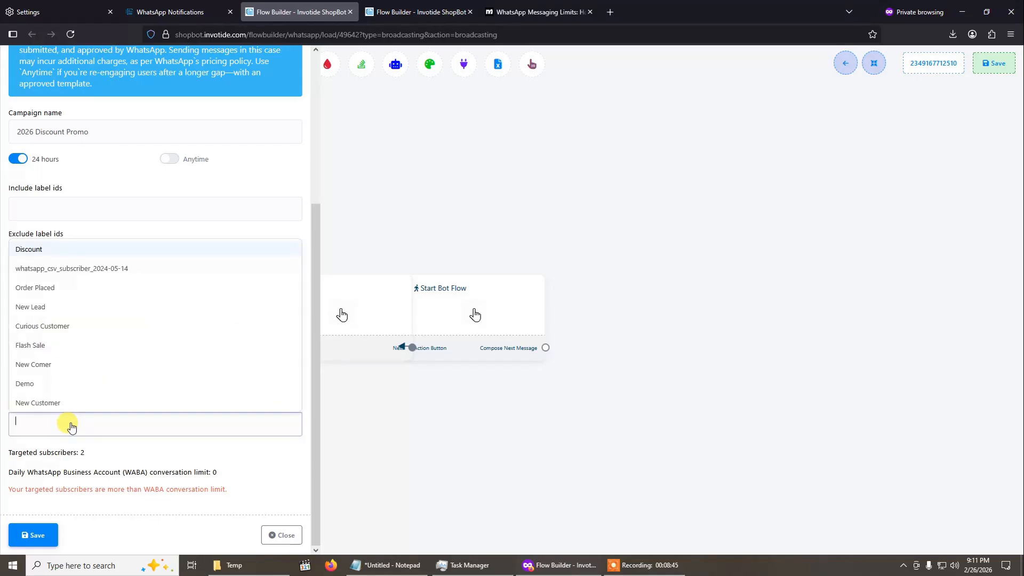
left_click(190, 217)
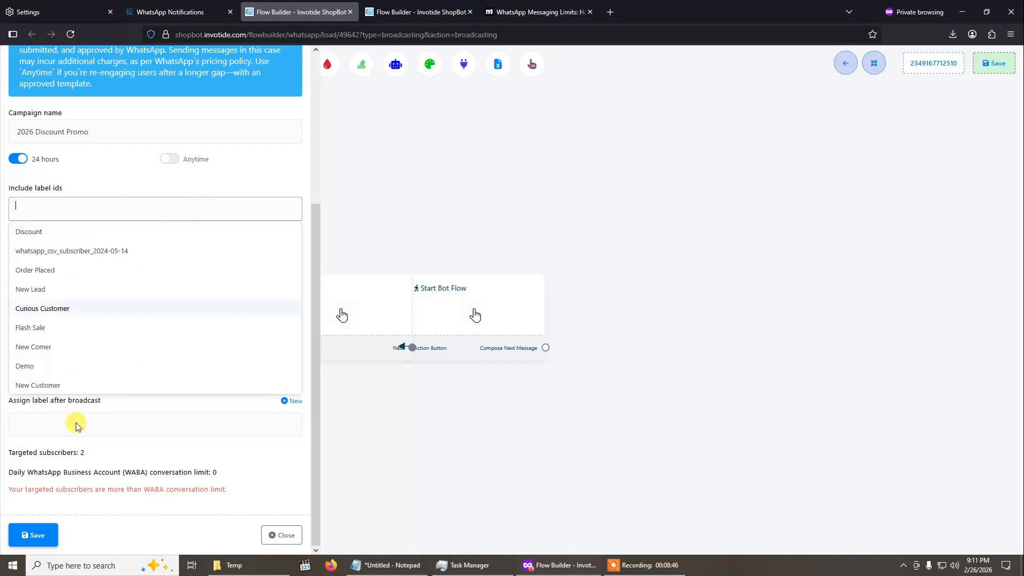
left_click(162, 443)
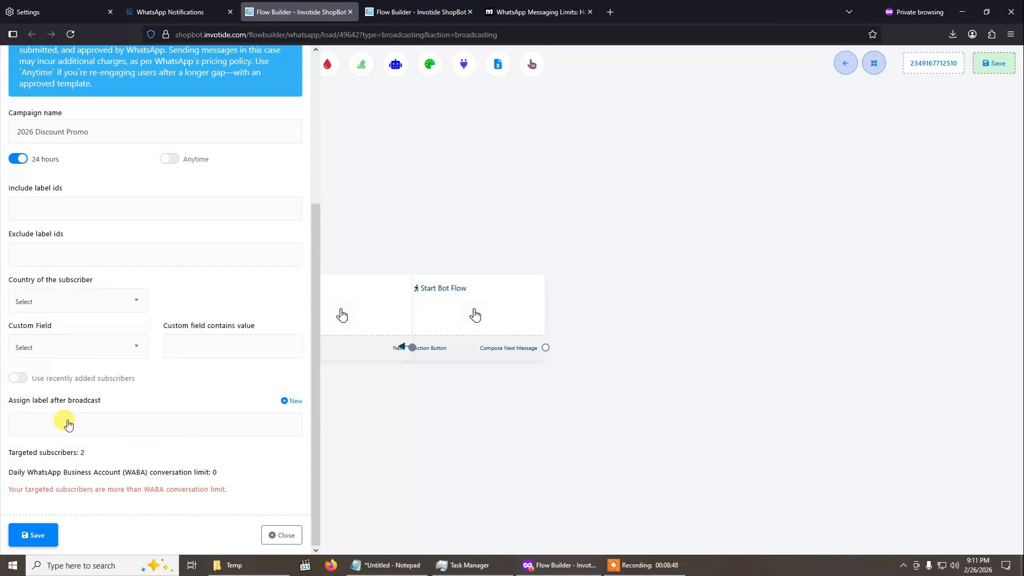
left_click(128, 427)
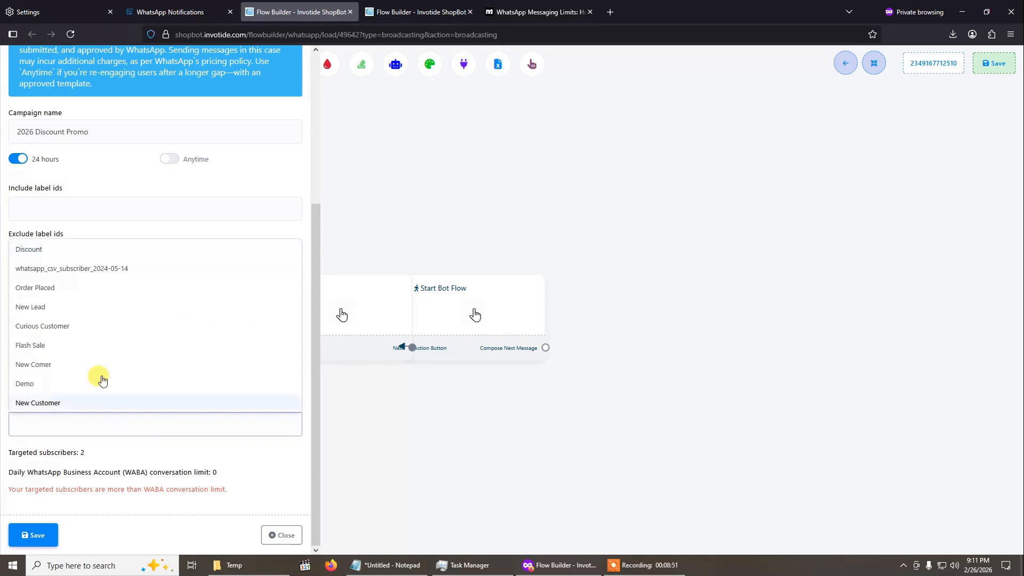
left_click(100, 399)
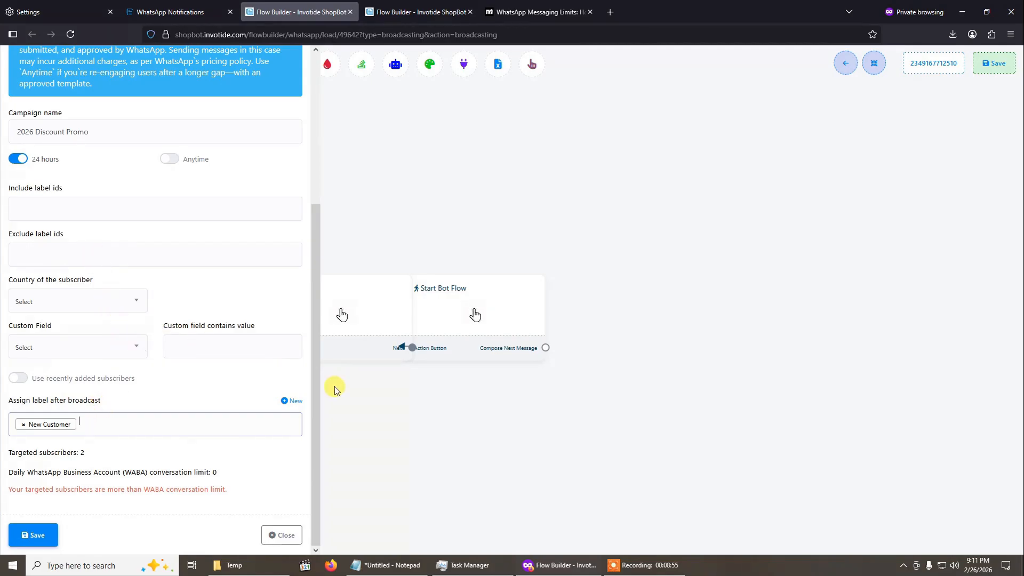
left_click(24, 425)
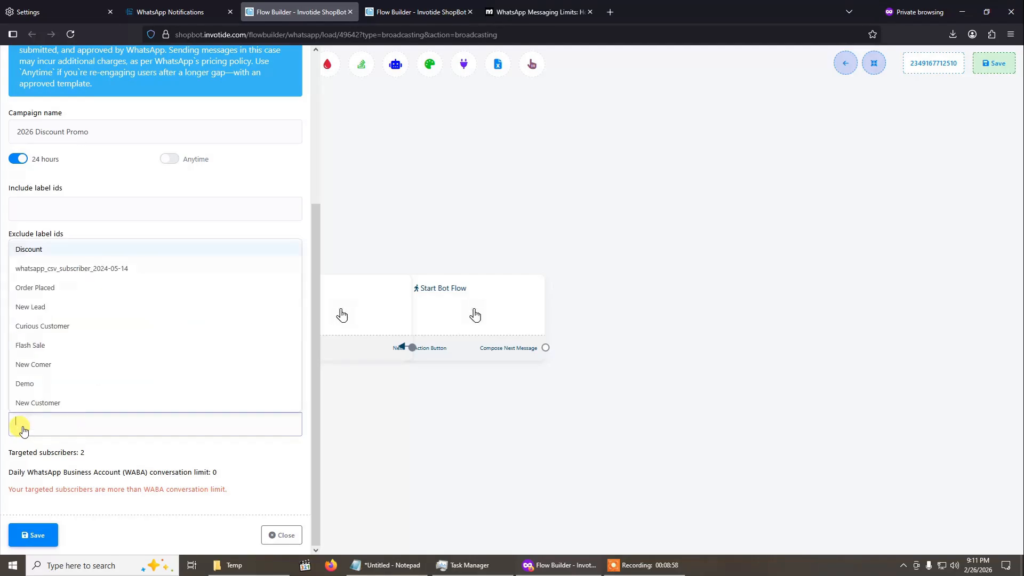
left_click(206, 446)
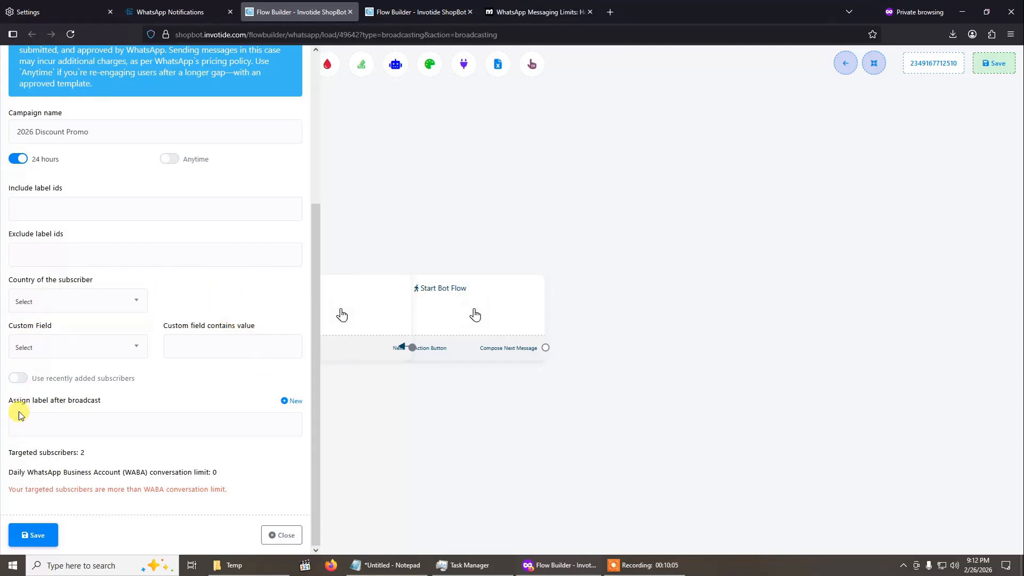
- Save the broadcasting campaign settings and automatically rearrange the blocks of the flow
left_click(33, 537)
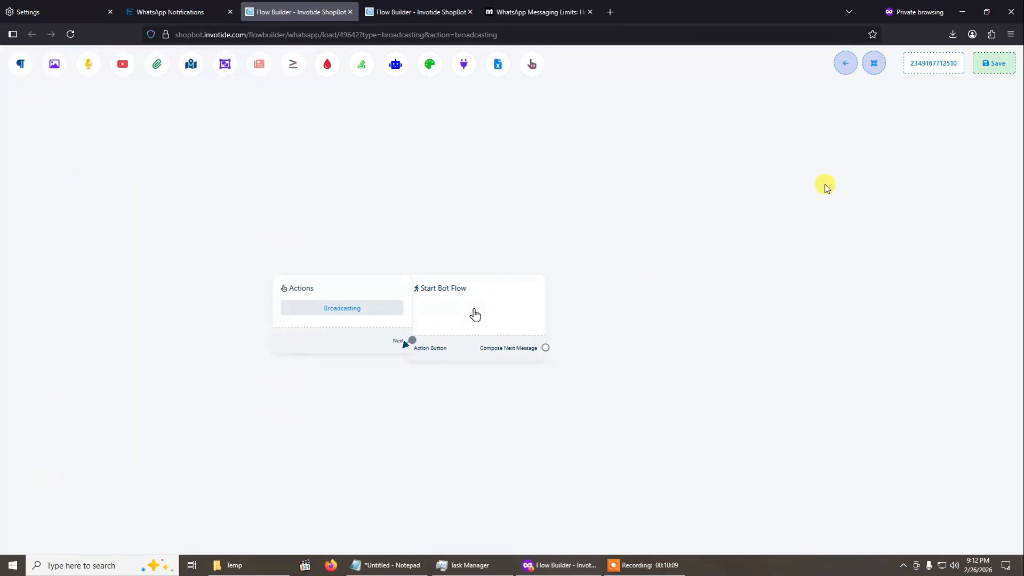
left_click(874, 63)
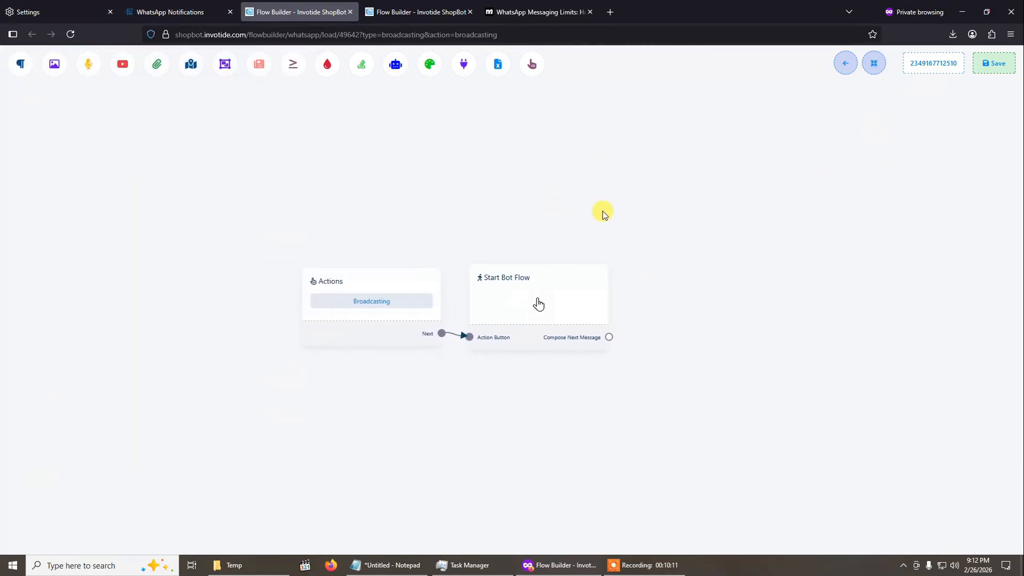
- Title the Start Bot Flow block 2026 Discount Promo and save the block
double_click(572, 307)
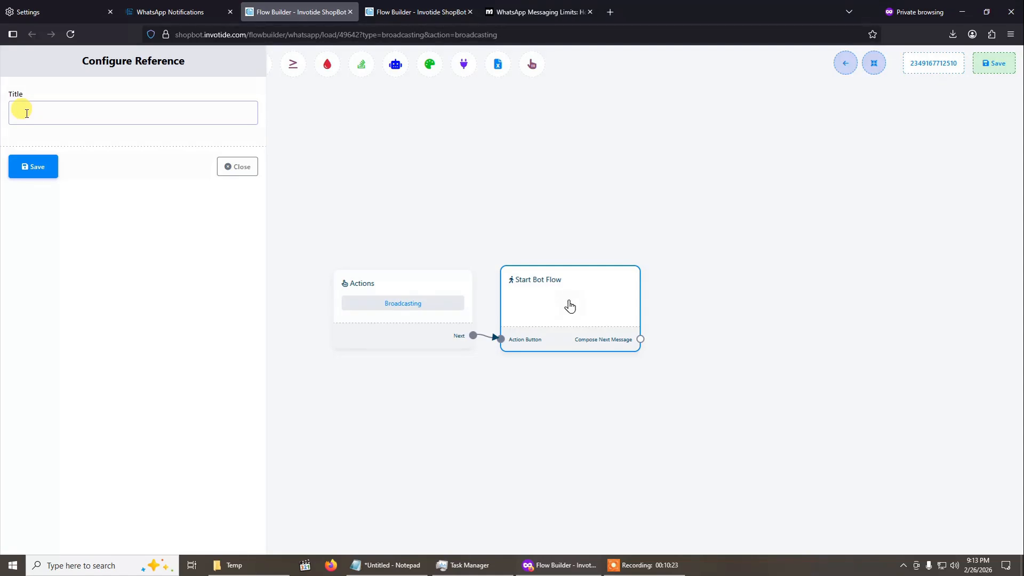
type("2026 Discount Promo")
left_click(33, 172)
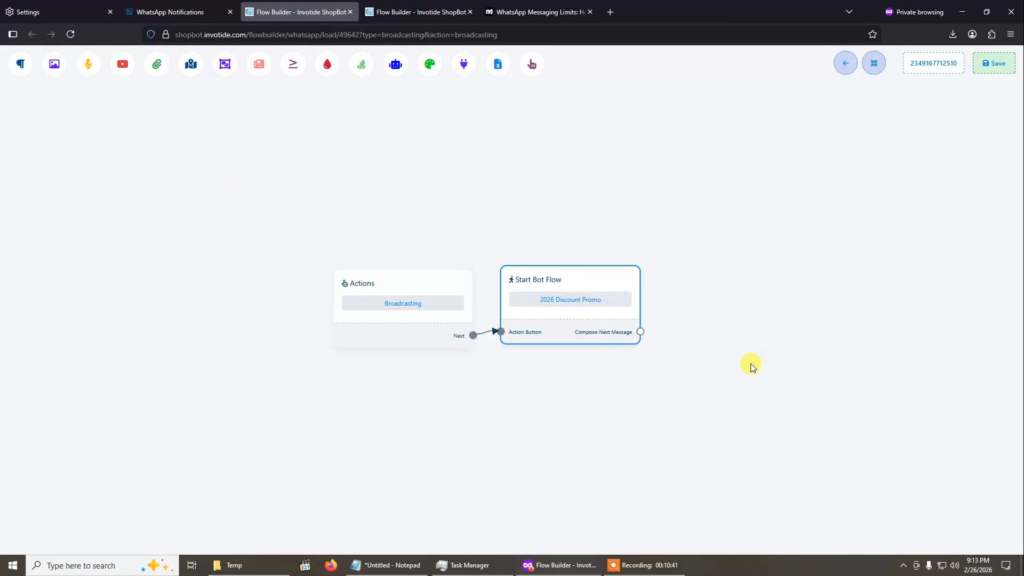
left_click_drag(622, 235, 494, 258)
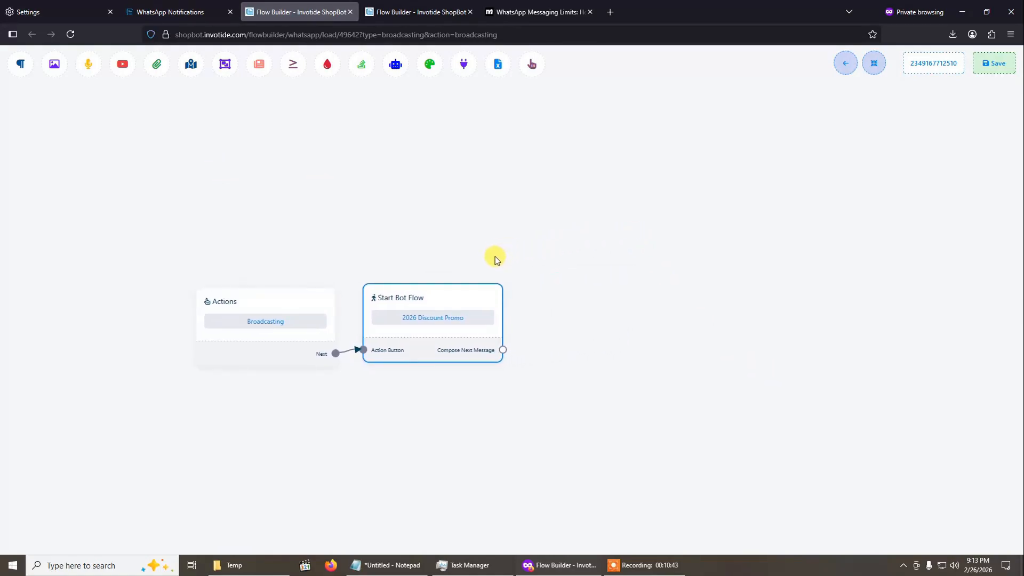
left_click(504, 350)
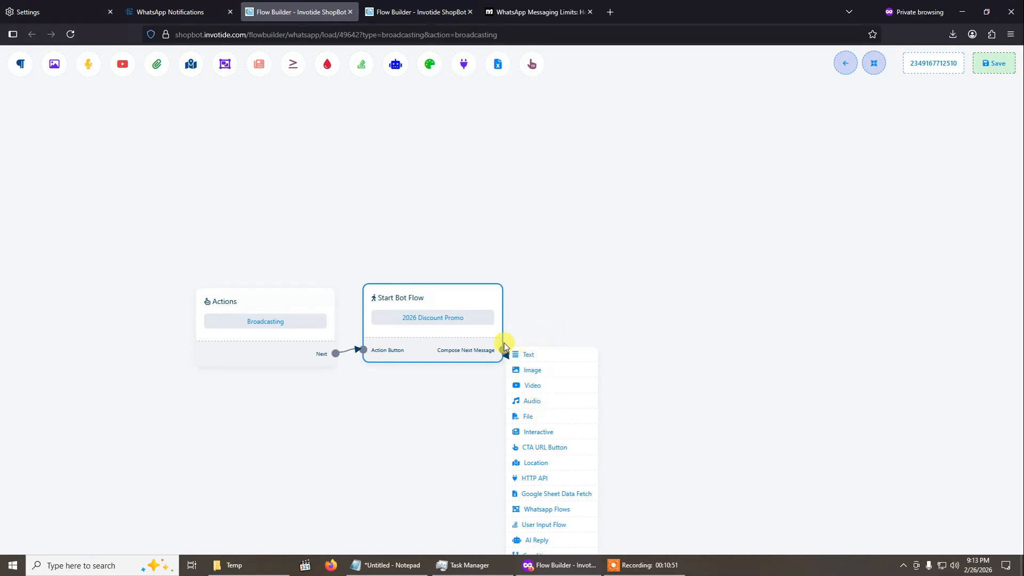
left_click_drag(504, 356, 576, 316)
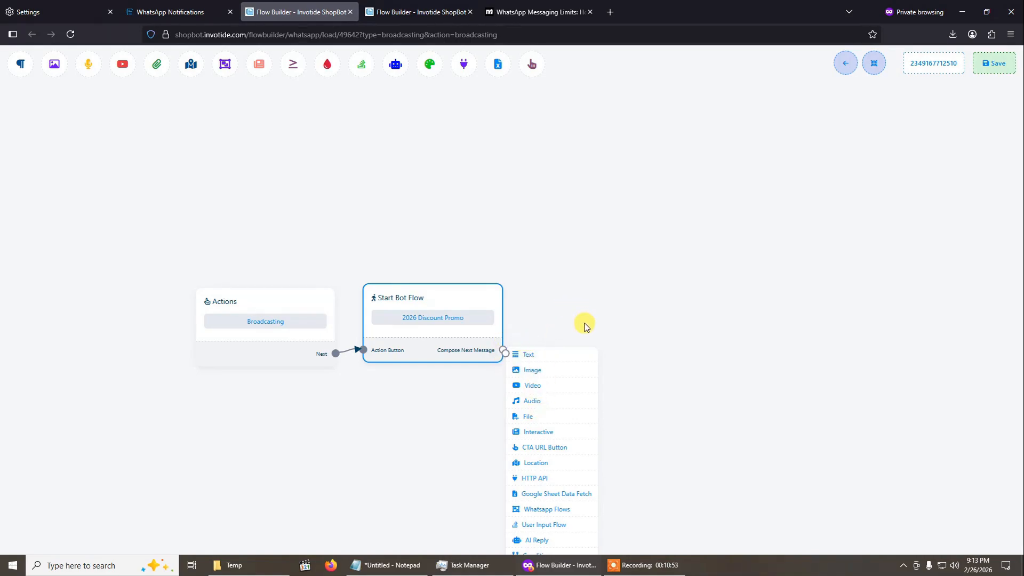
scroll(552, 438, "down", 3)
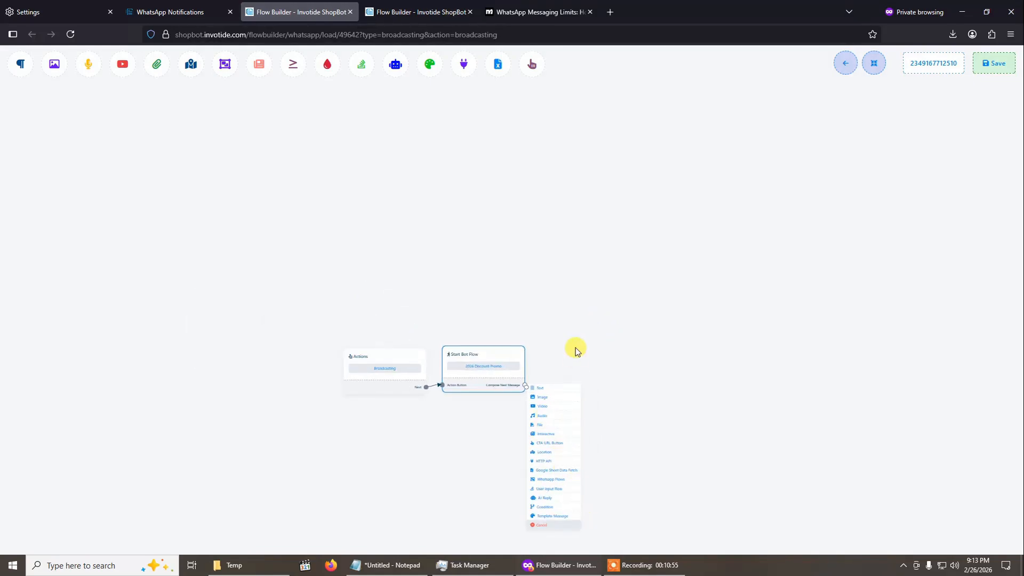
left_click(523, 445)
scroll(524, 336, "up", 4)
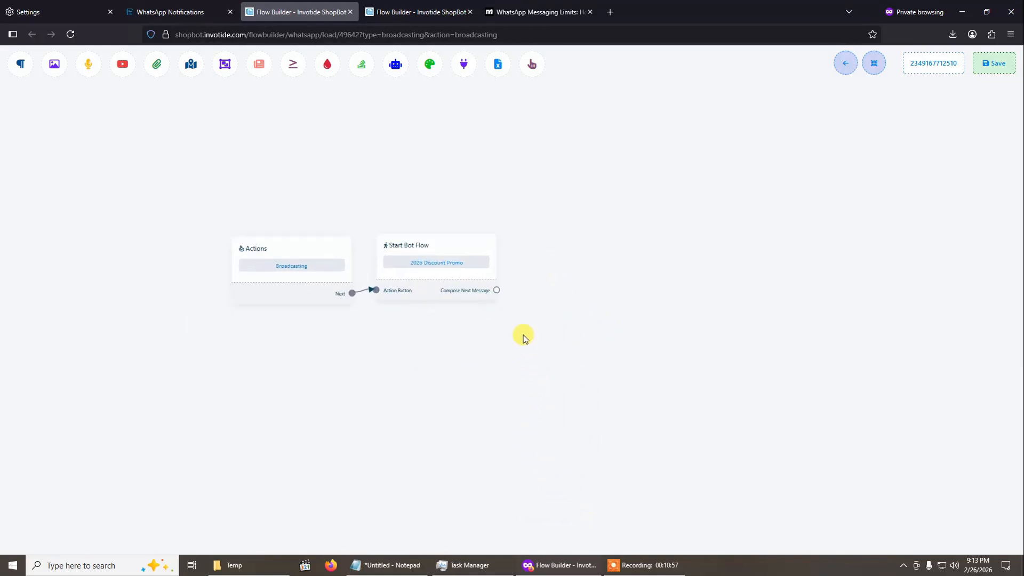
- Add a Text message block connected to the next-message output of the Start Bot Flow block
left_click_drag(492, 321, 598, 388)
left_click_drag(564, 356, 597, 231)
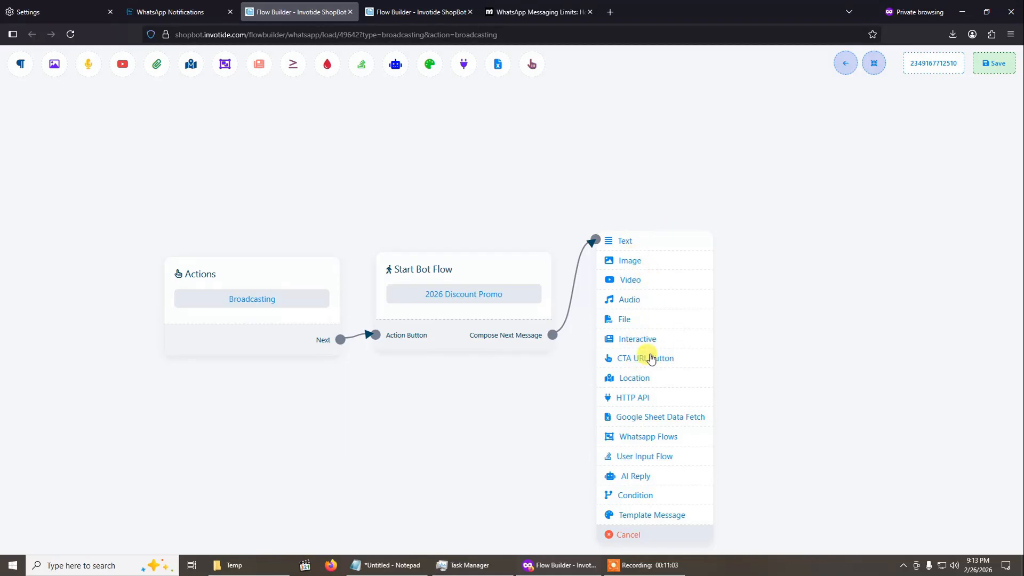
left_click(625, 244)
left_click_drag(712, 334, 676, 334)
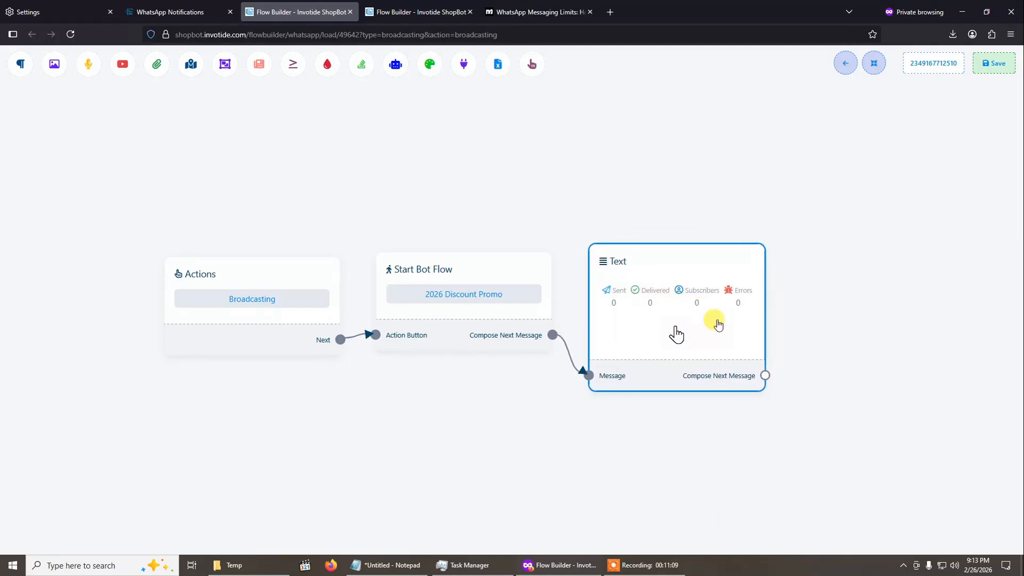
- Write the Text block's message "Hi #First Name# this is a demo discount message!", inserting First Name as a custom field
double_click(677, 334)
left_click(93, 143)
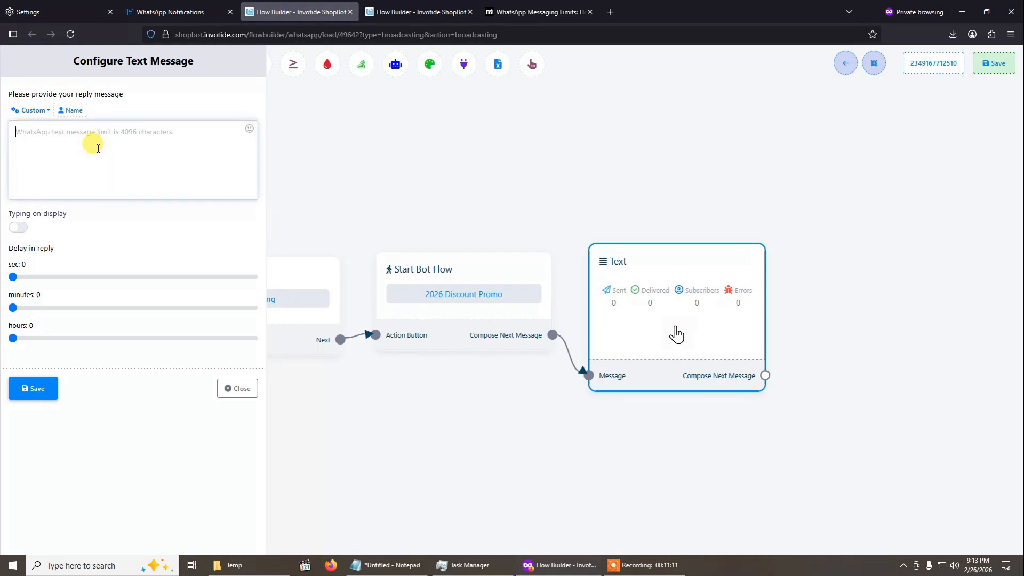
type("This")
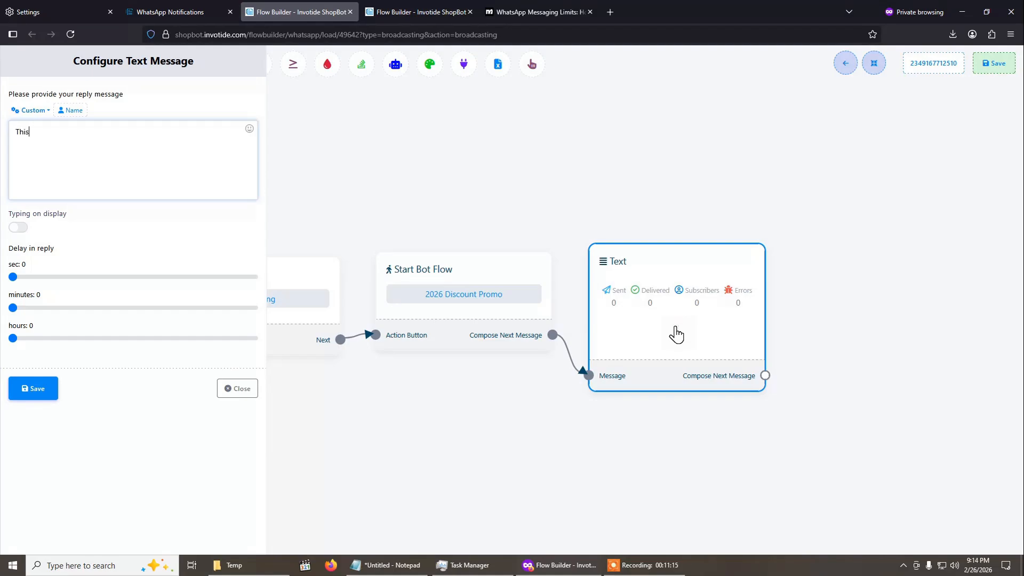
type("i")
left_click(45, 112)
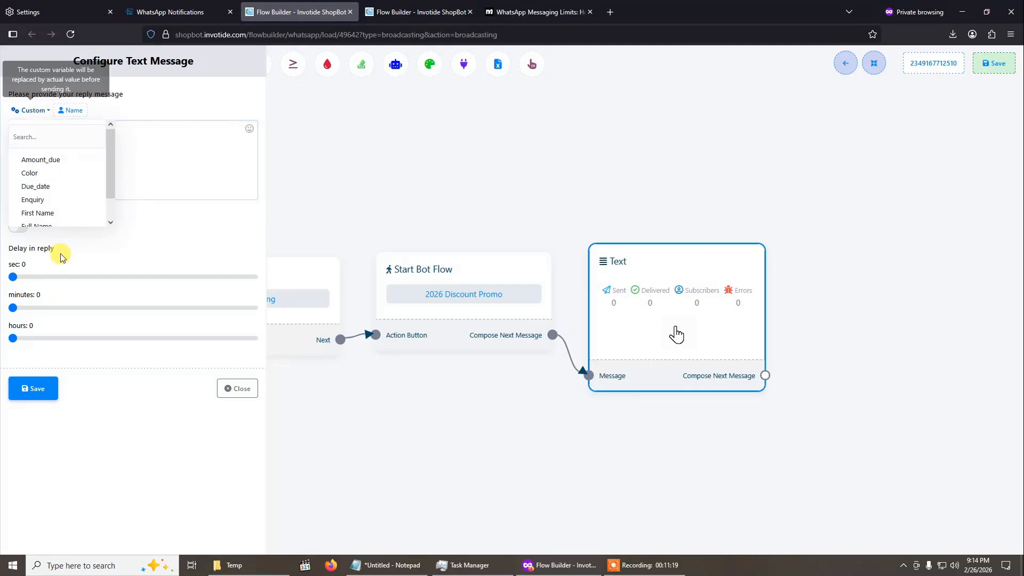
left_click(67, 213)
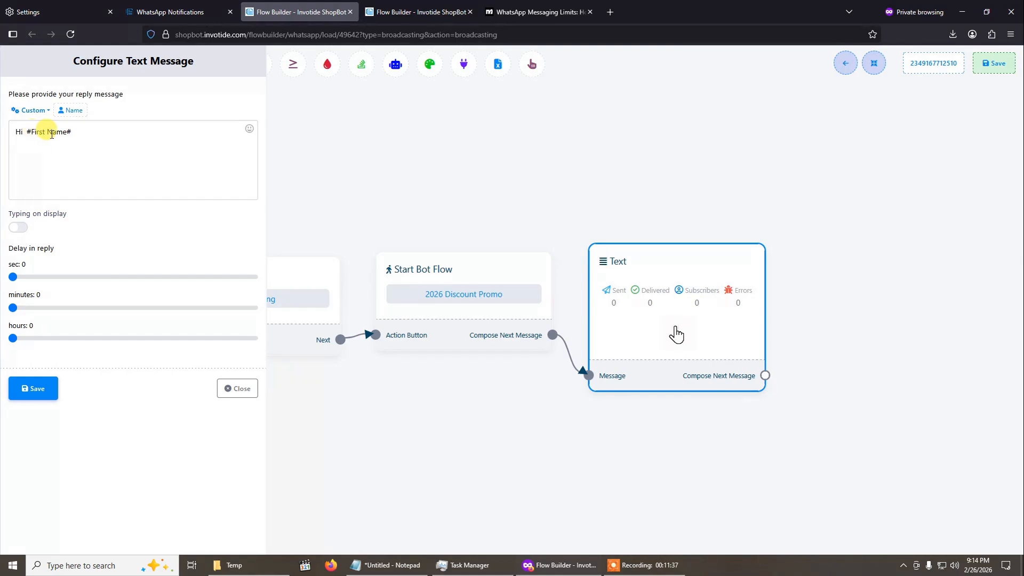
left_click(90, 129)
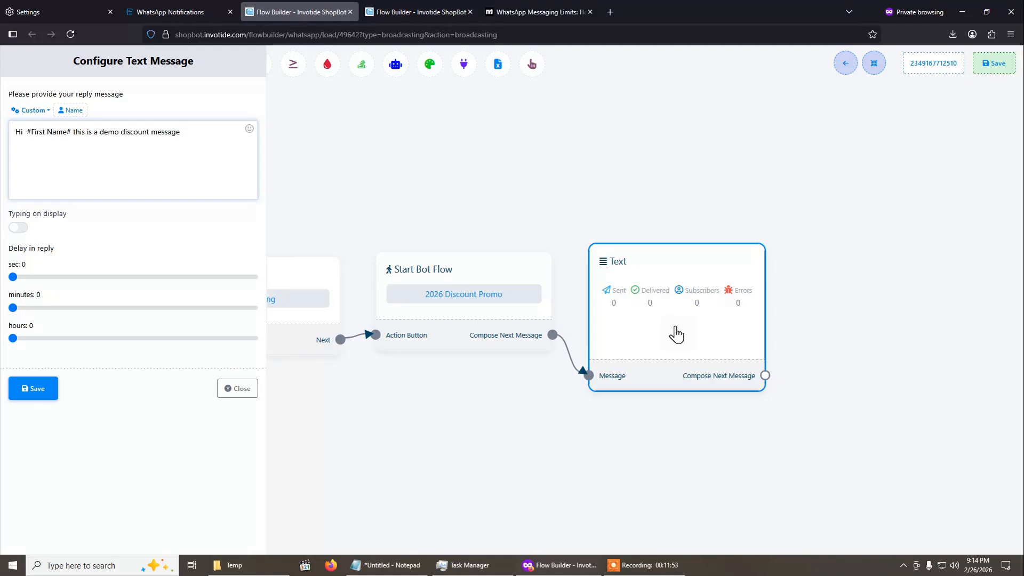
- Add a slightly smiling face emoji at the end of the message and save the Text block
left_click(249, 130)
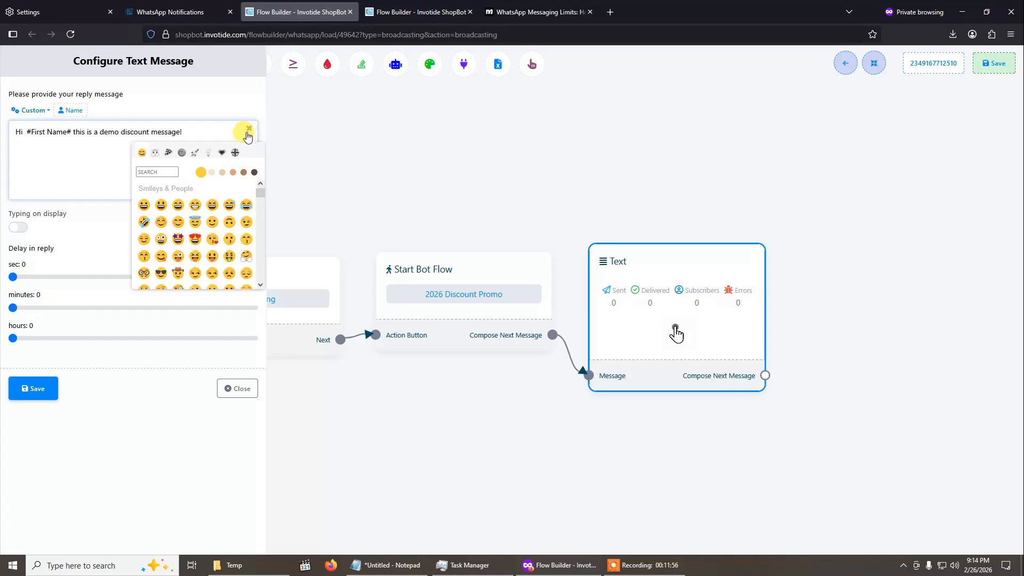
left_click(216, 225)
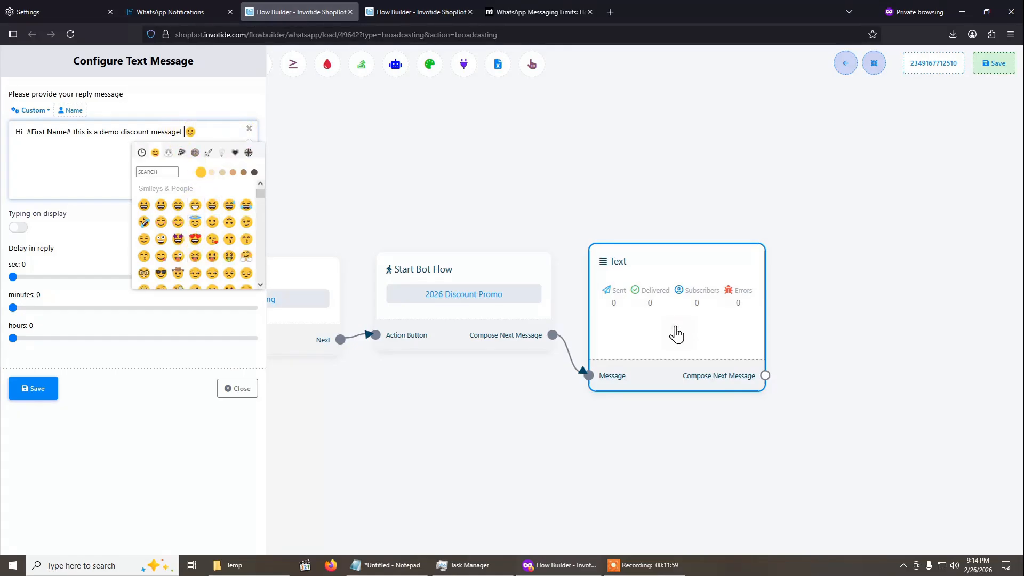
left_click(209, 112)
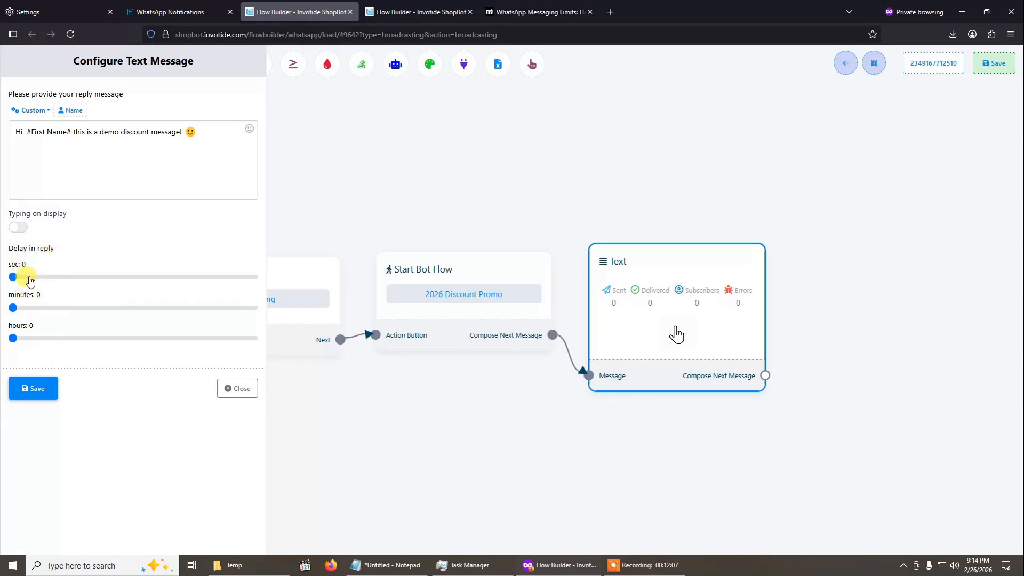
left_click(30, 387)
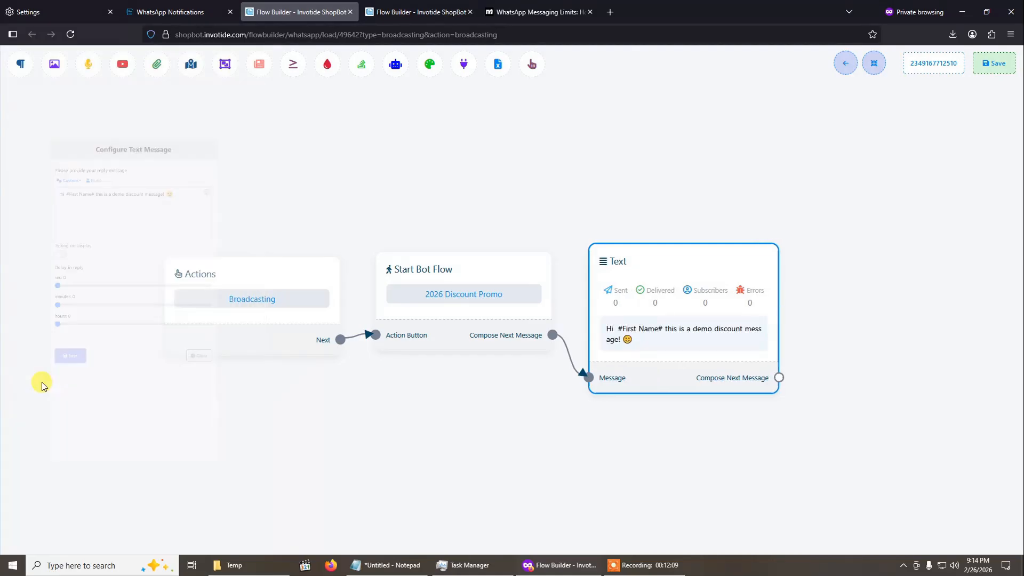
- Automatically rearrange the flow's blocks and connect a new Image message block after the Text block
left_click_drag(411, 195, 354, 218)
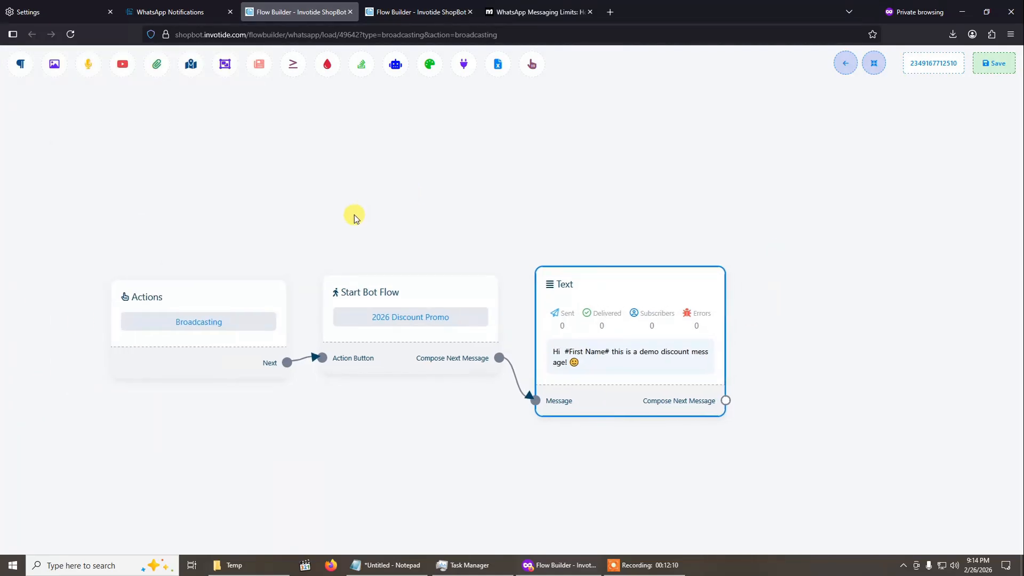
left_click(873, 63)
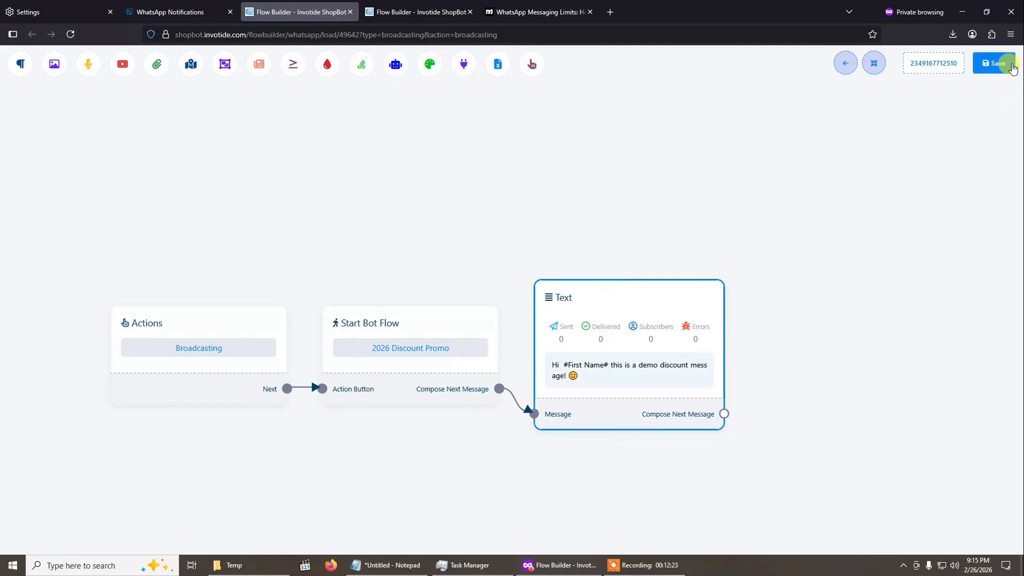
left_click_drag(713, 215, 631, 229)
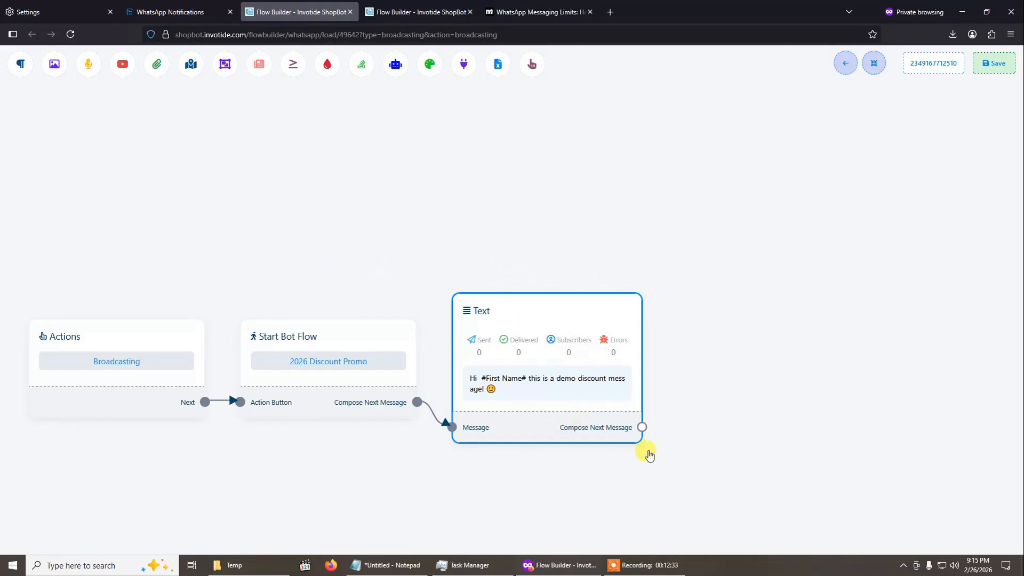
left_click_drag(643, 427, 732, 309)
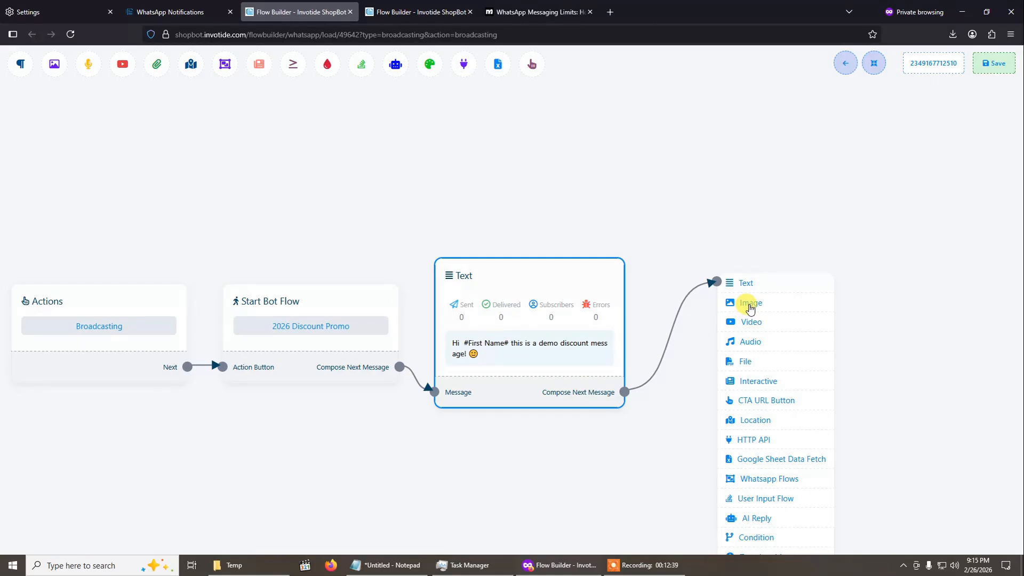
left_click(751, 304)
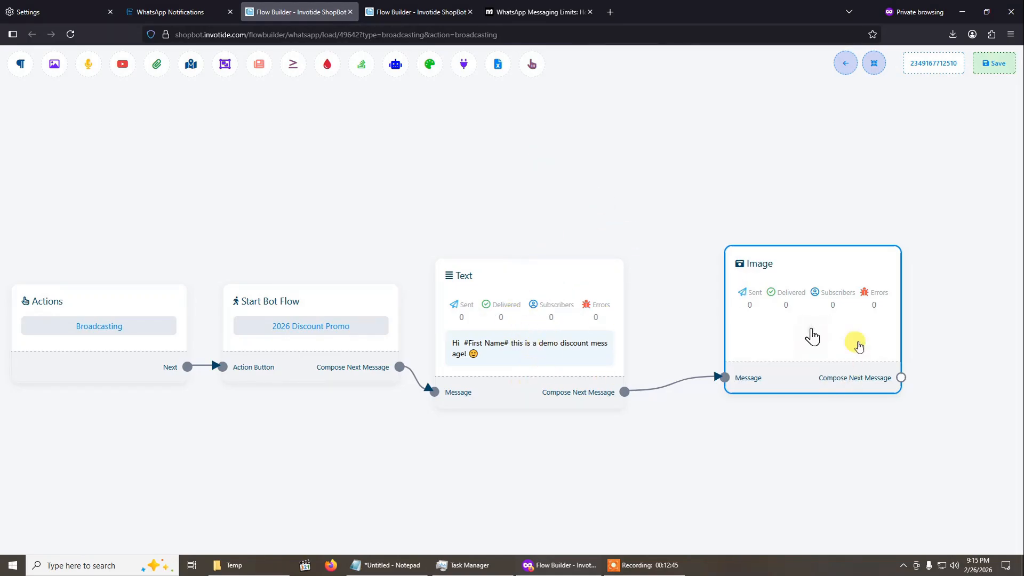
- Upload ShopBot Requests.png from the Downloads folder into the Image block and save the block
double_click(812, 321)
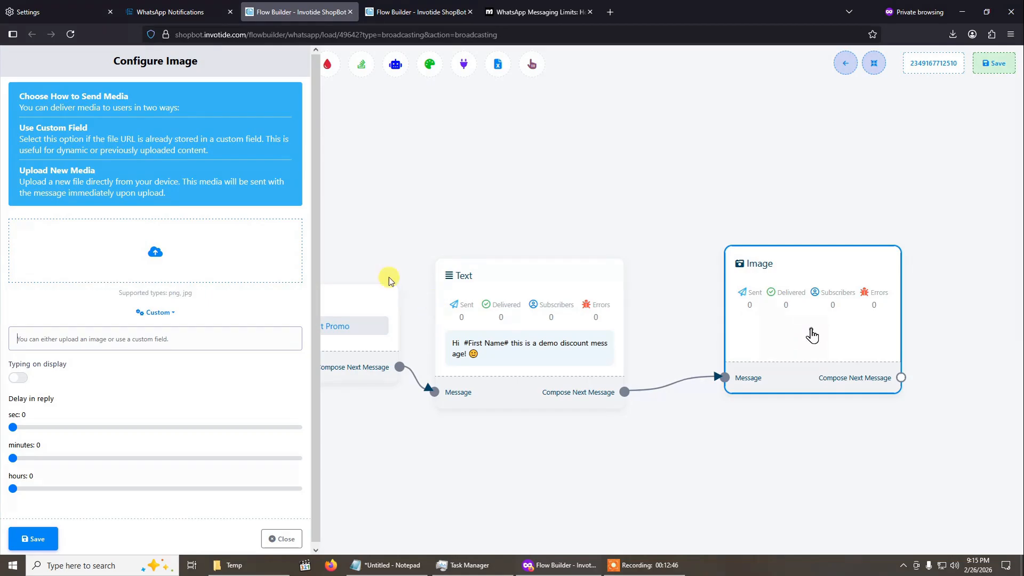
left_click(144, 256)
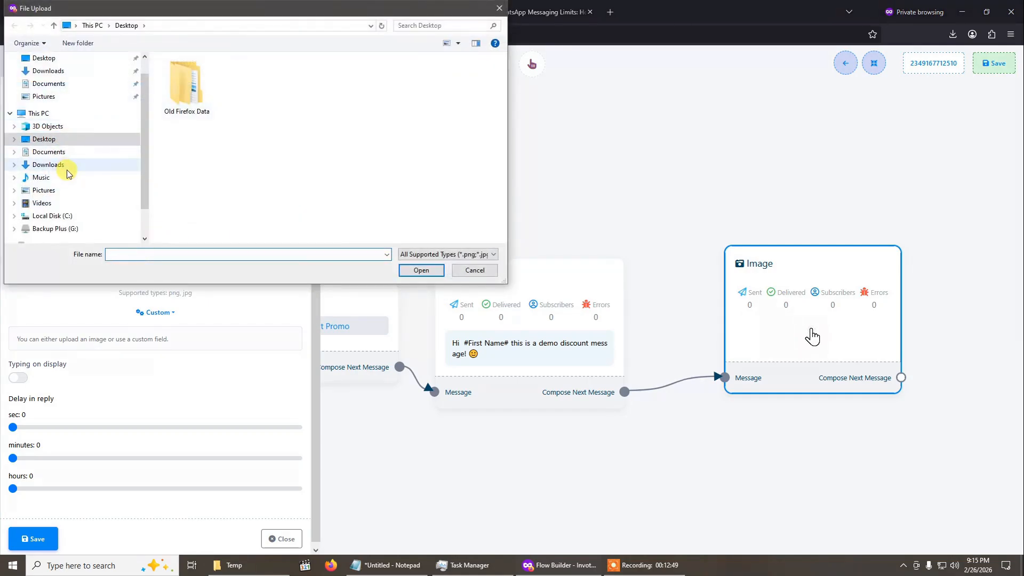
left_click(66, 167)
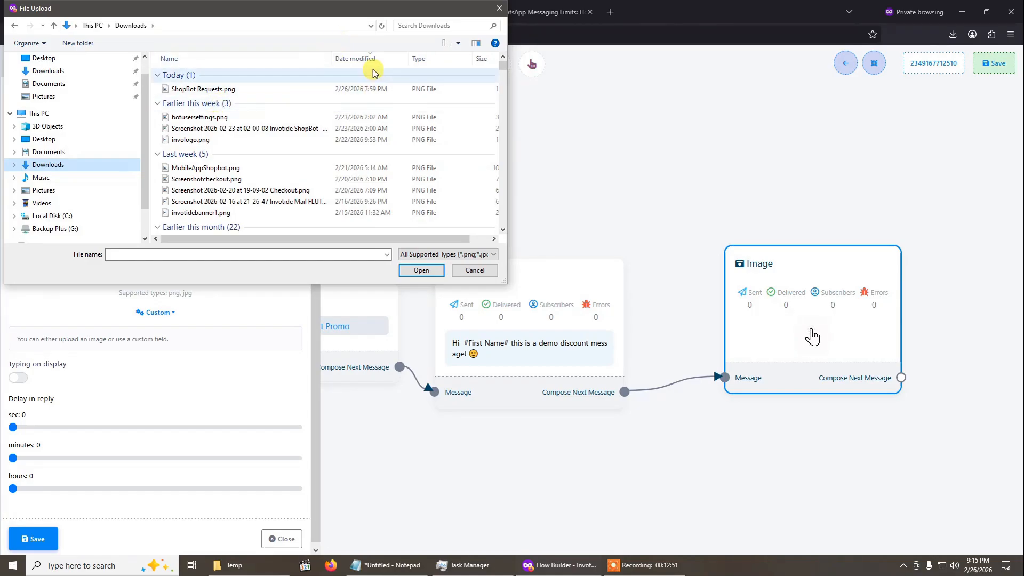
double_click(224, 89)
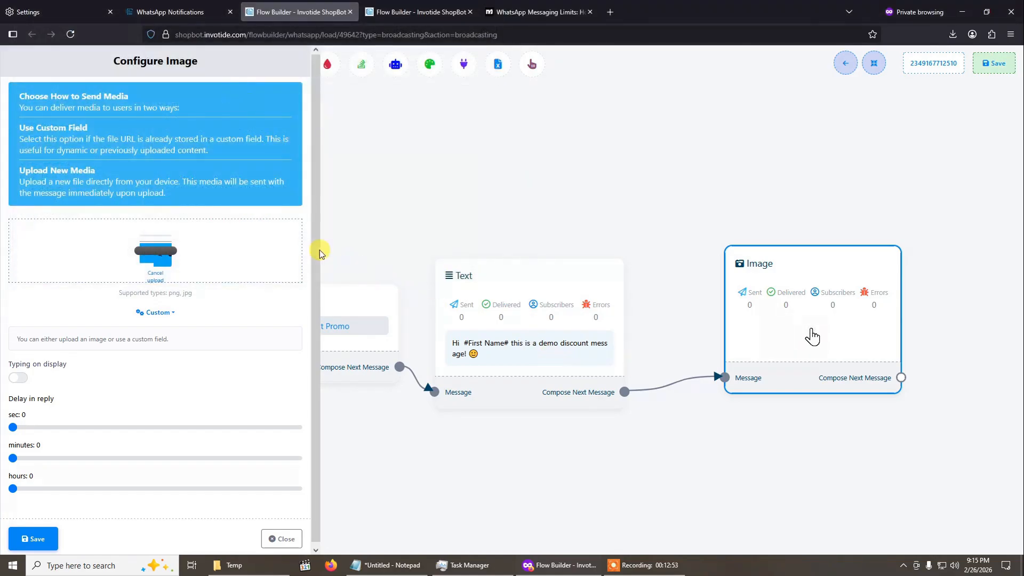
left_click(38, 551)
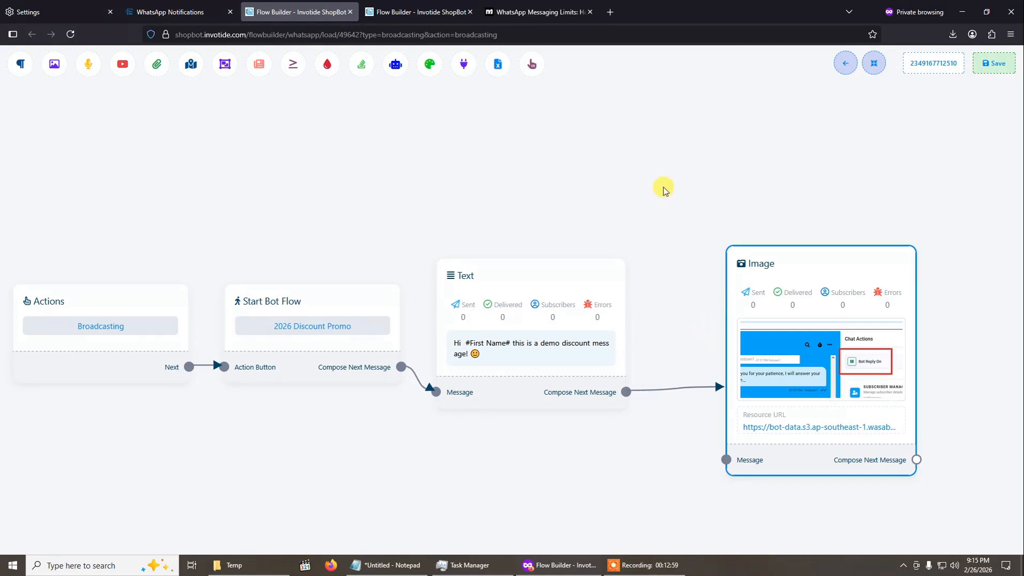
- Automatically rearrange the blocks of the extended flow and save the broadcasting flow
scroll(583, 141, "down", 2)
left_click_drag(610, 138, 531, 151)
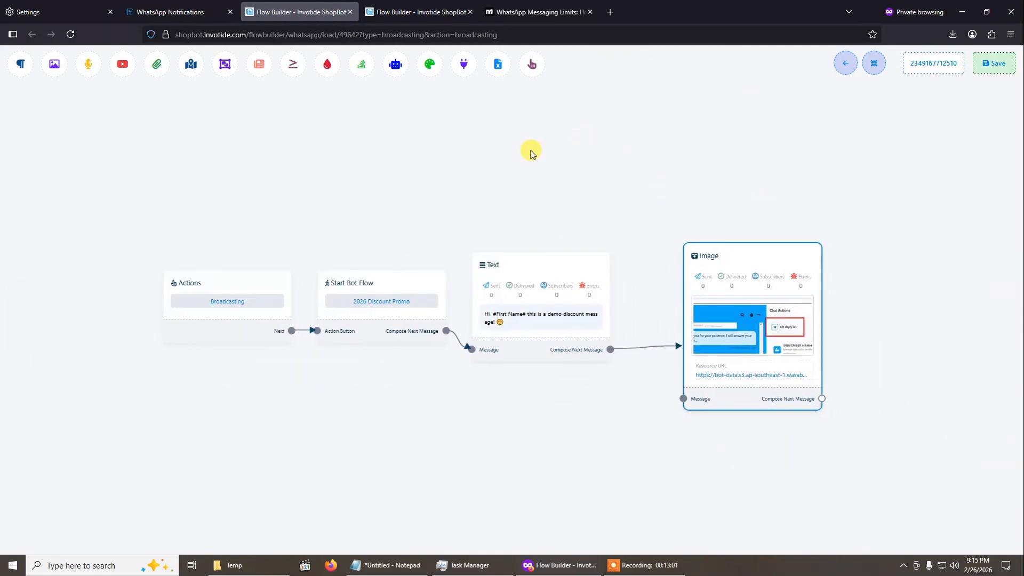
left_click(873, 64)
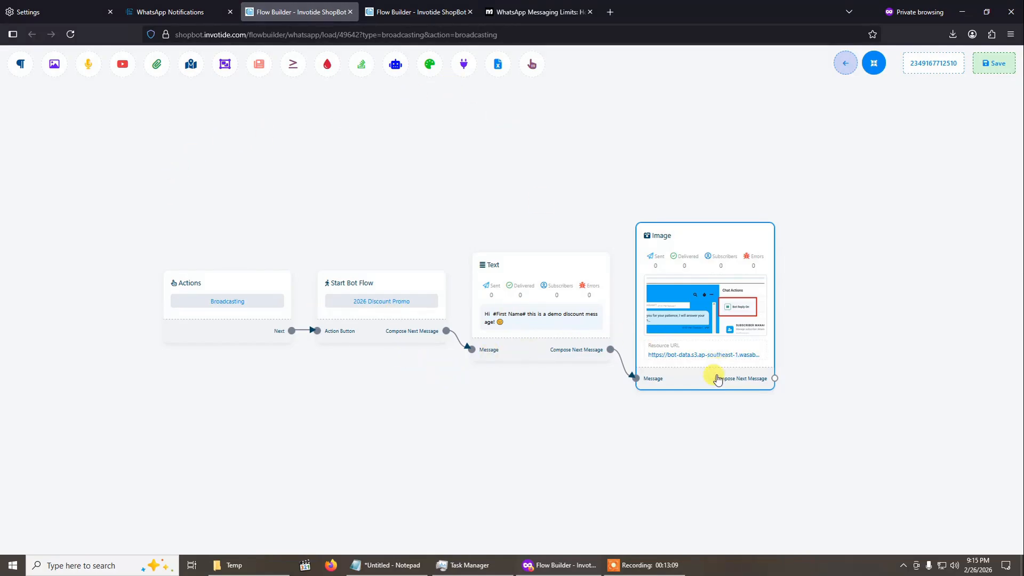
left_click(1000, 67)
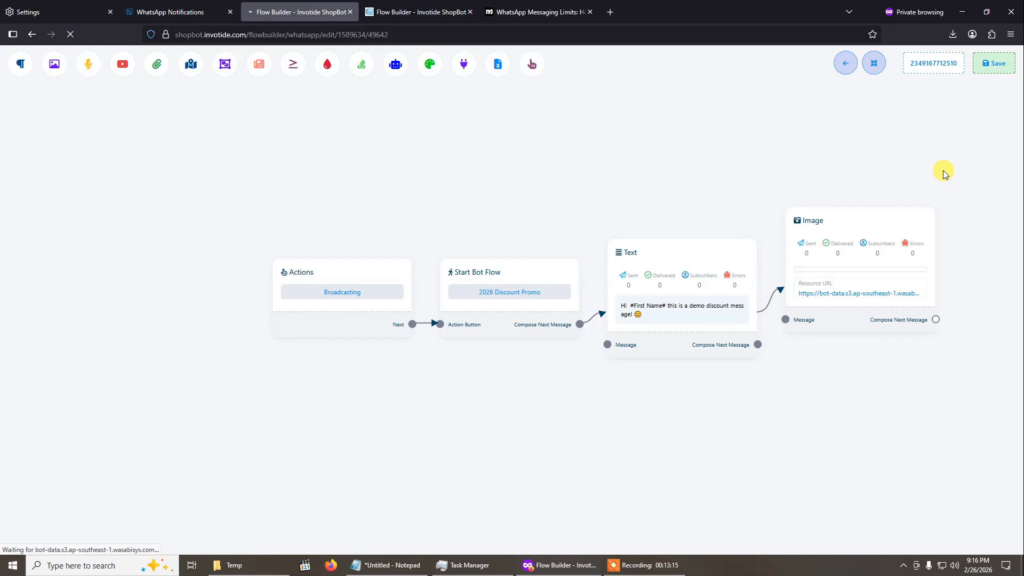
- Close the saved campaign's flow builder page and return to the list of WhatsApp broadcasting campaigns
left_click(350, 12)
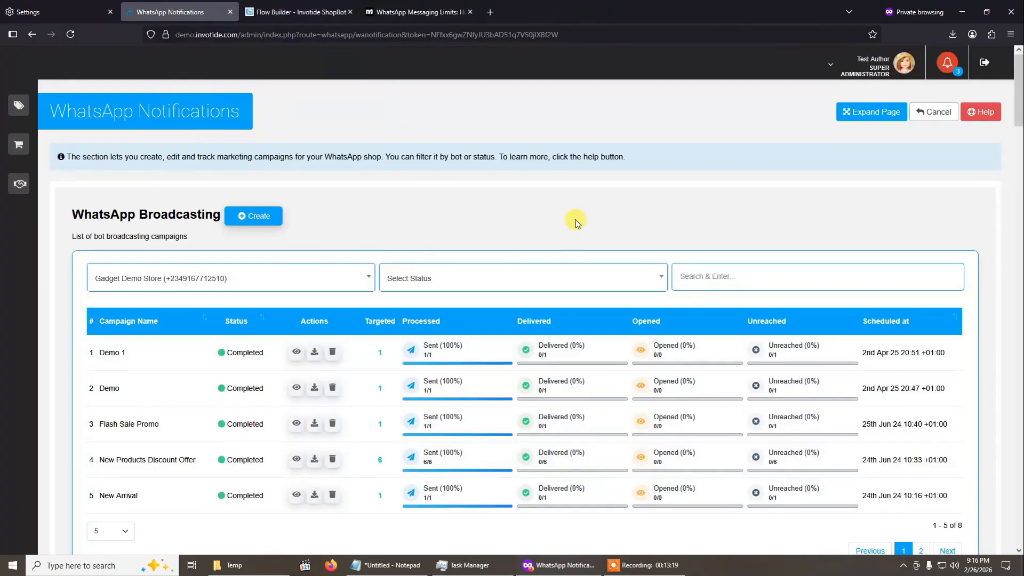
scroll(347, 376, "down", 1)
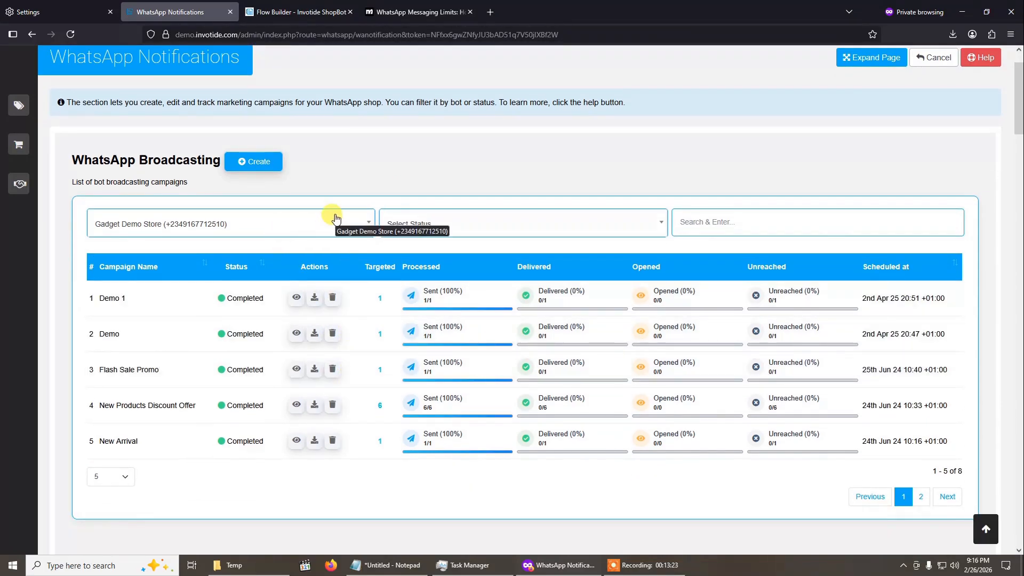
- Reload the campaign list and examine the delivery report of the 2026 Discount Promo campaign
left_click(75, 40)
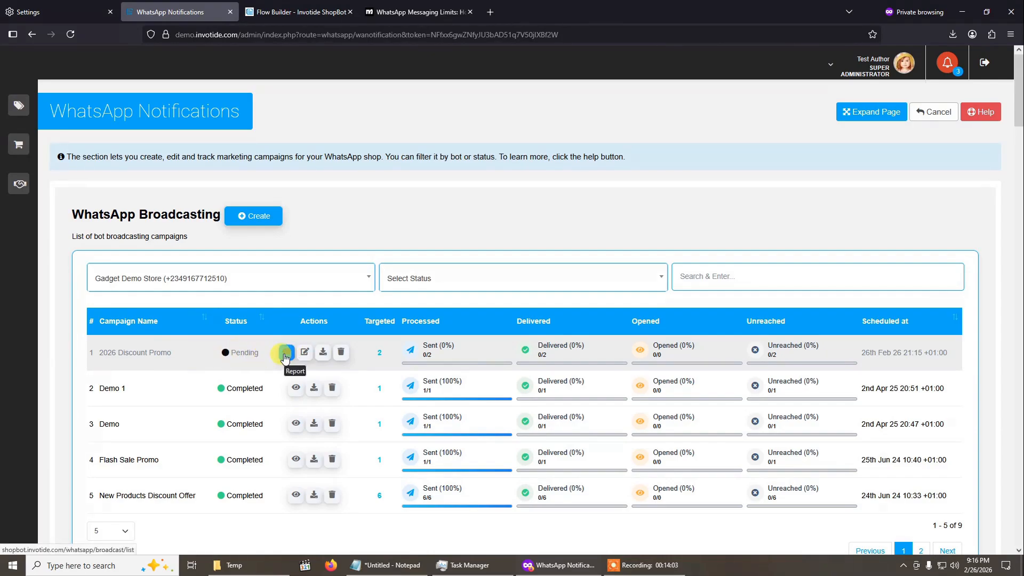
left_click(287, 352)
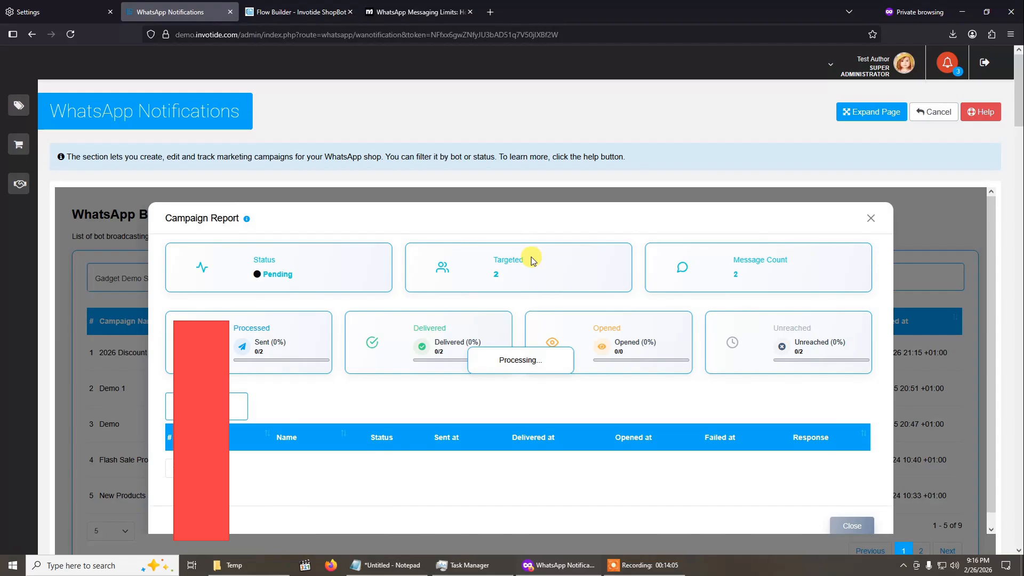
scroll(466, 338, "down", 2)
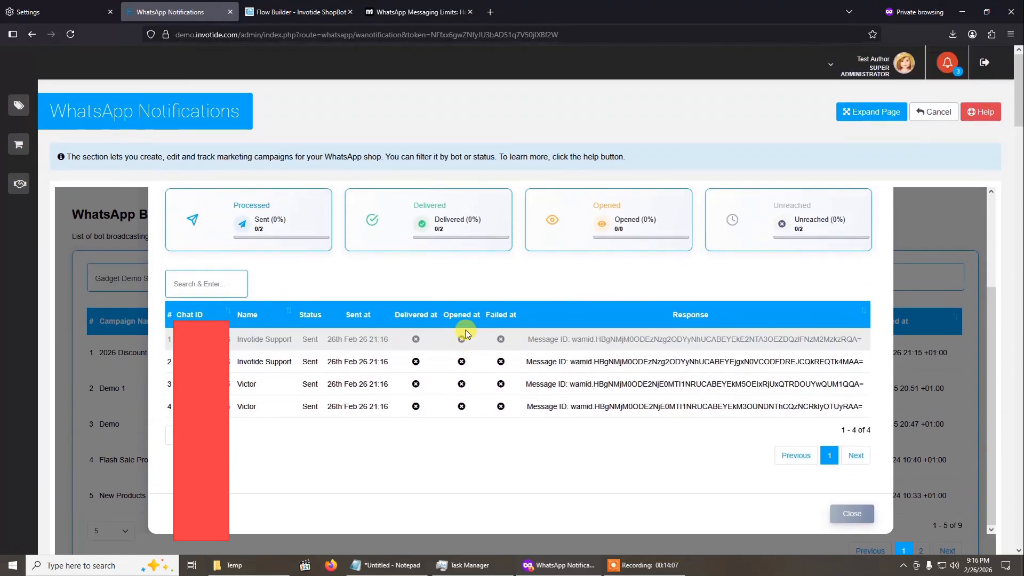
scroll(472, 275, "up", 2)
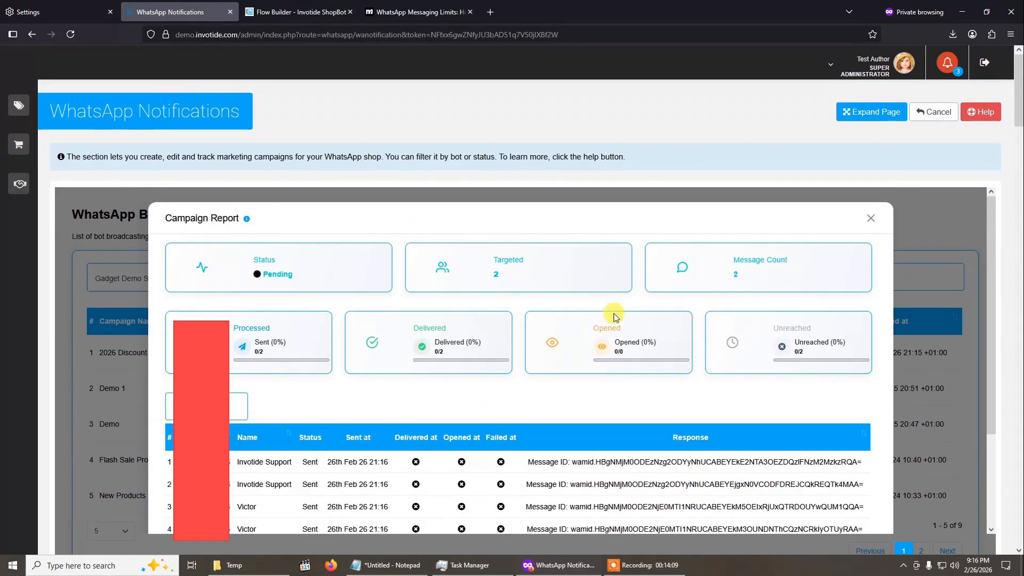
scroll(613, 318, "down", 2)
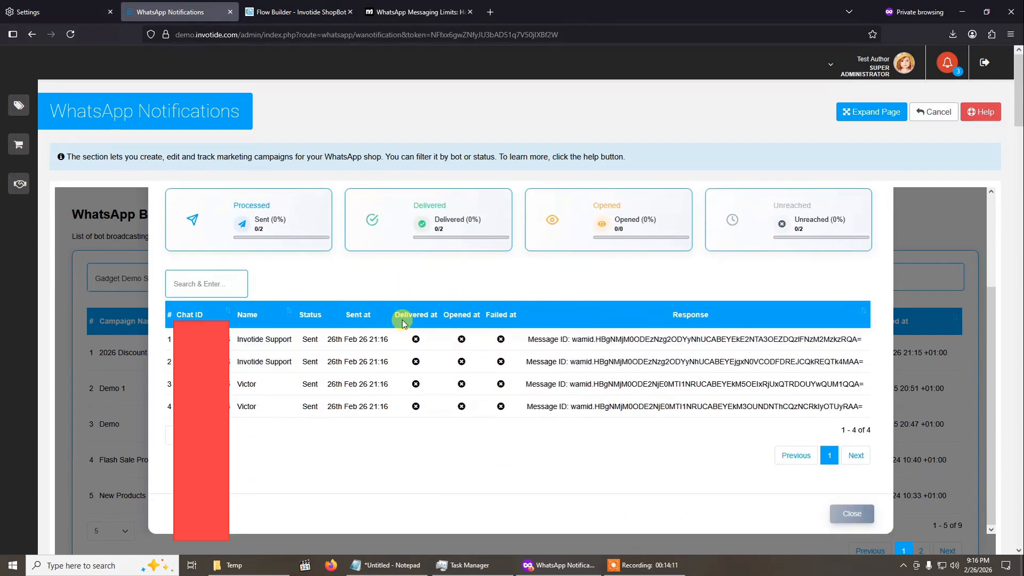
scroll(507, 358, "up", 2)
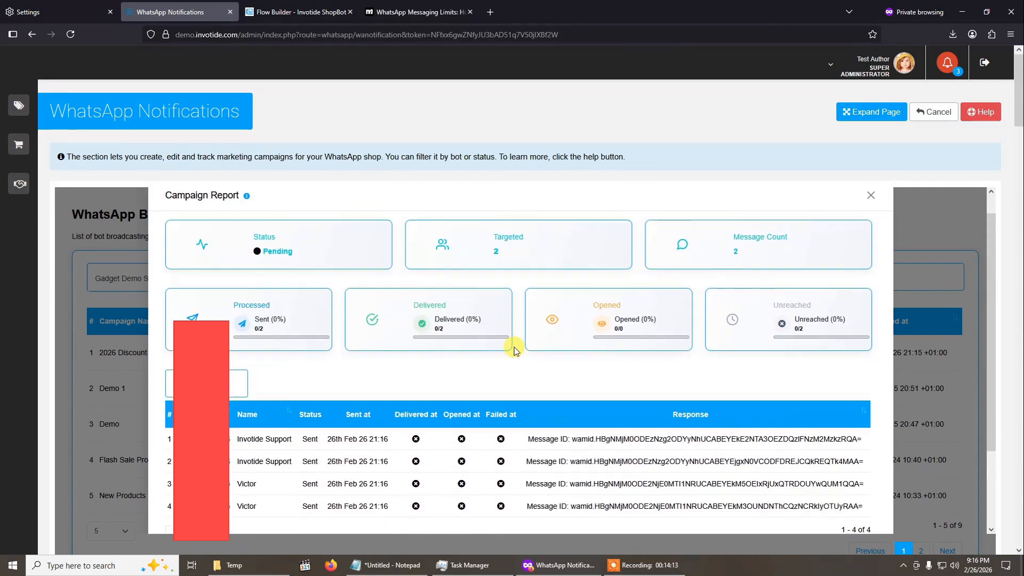
scroll(587, 321, "down", 2)
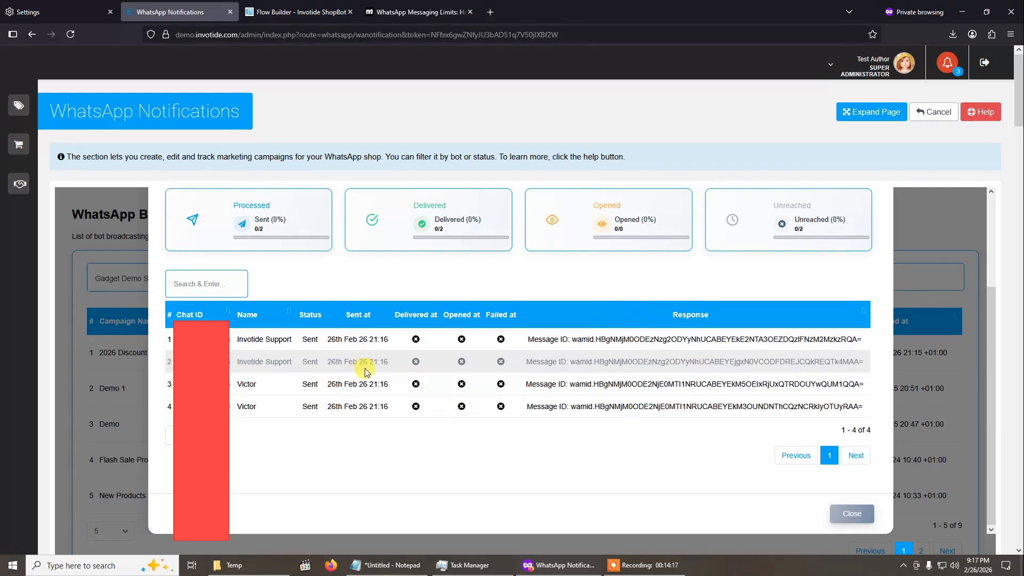
scroll(611, 340, "up", 2)
scroll(611, 341, "up", 1)
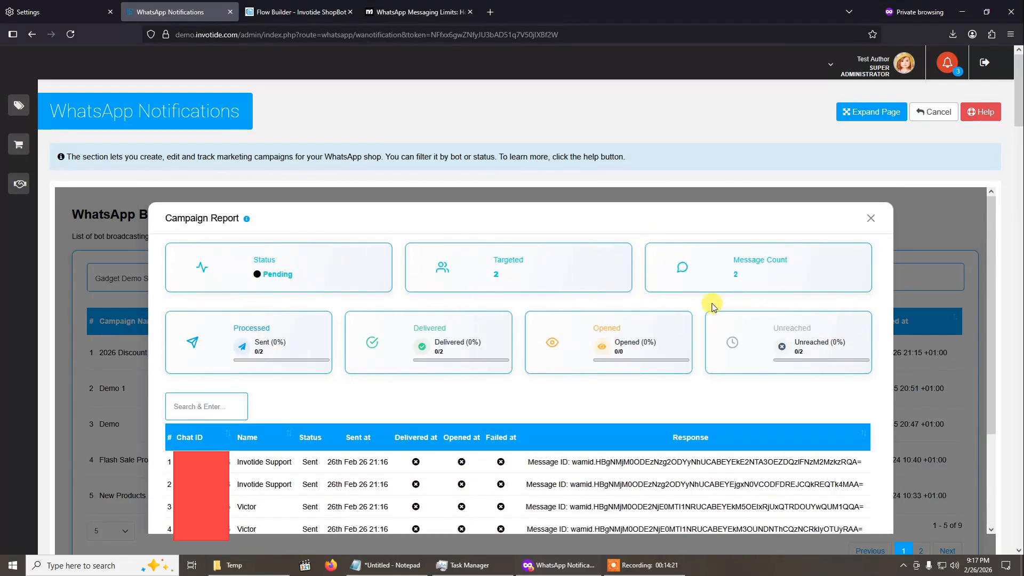
left_click(870, 219)
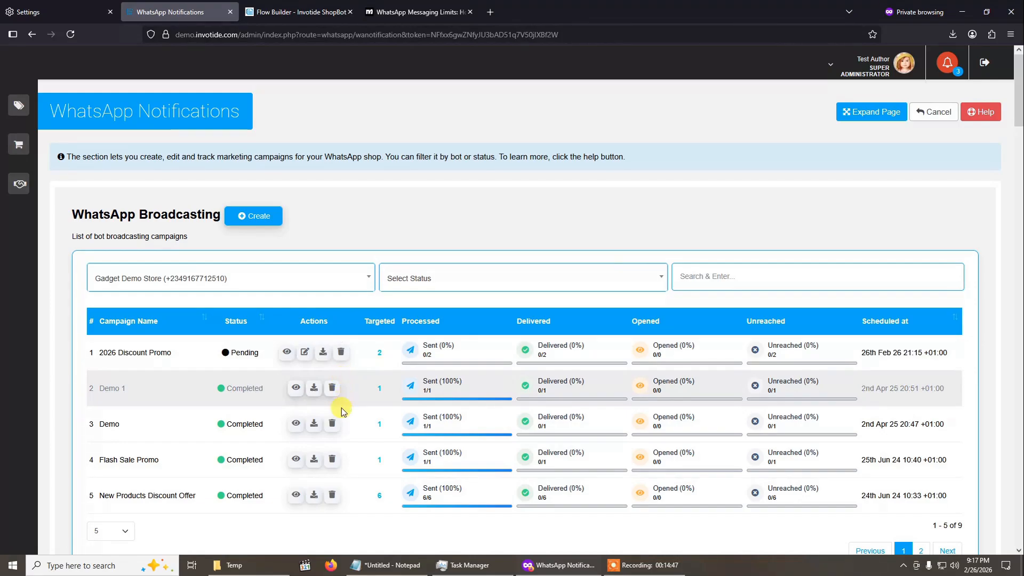
scroll(338, 425, "down", 3)
scroll(338, 425, "up", 3)
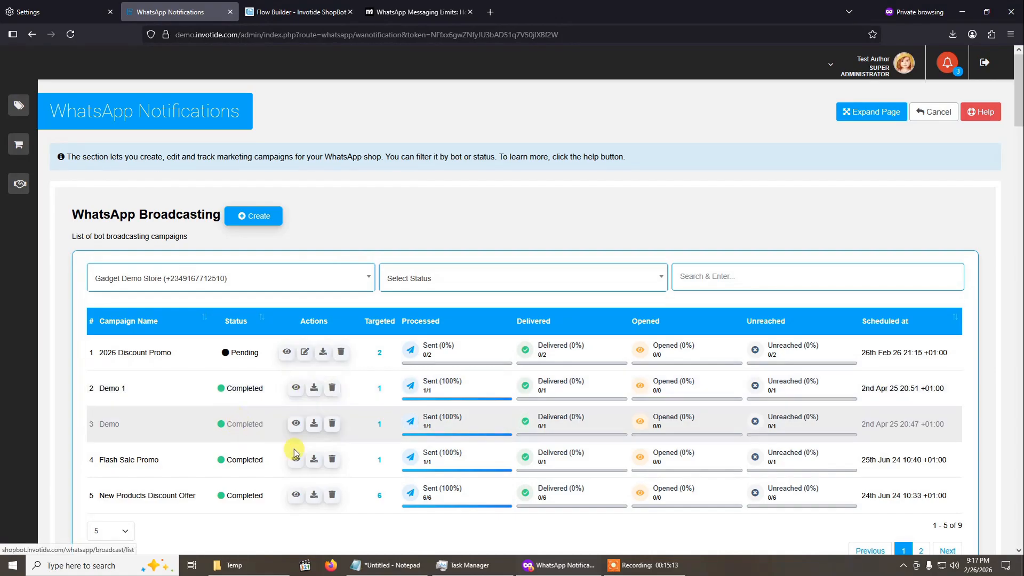
- Open the Messenger broadcasting campaigns from the ShopBot notifications and start creating a new campaign
left_click(944, 121)
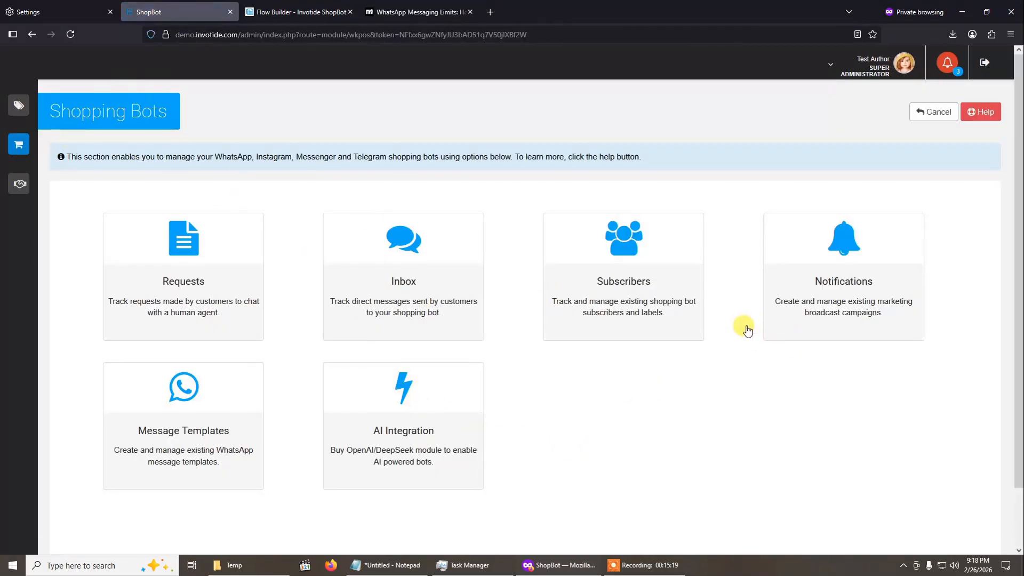
left_click(833, 294)
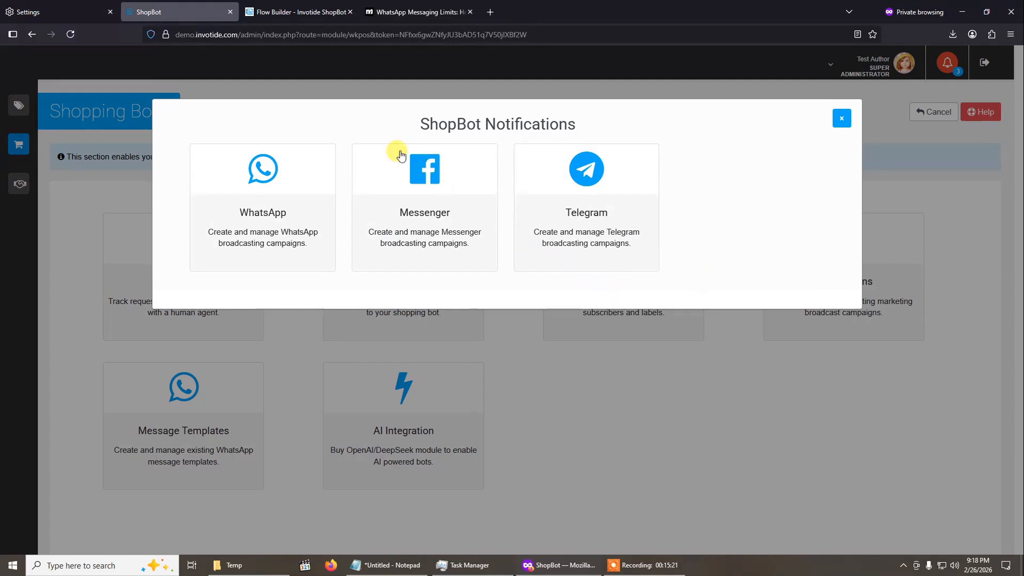
left_click(429, 208)
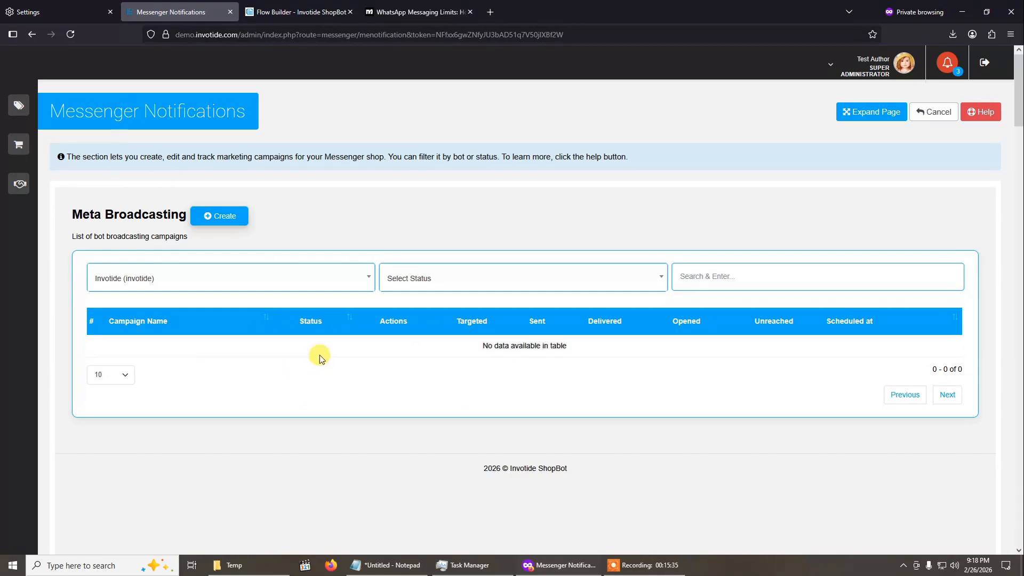
left_click(223, 224)
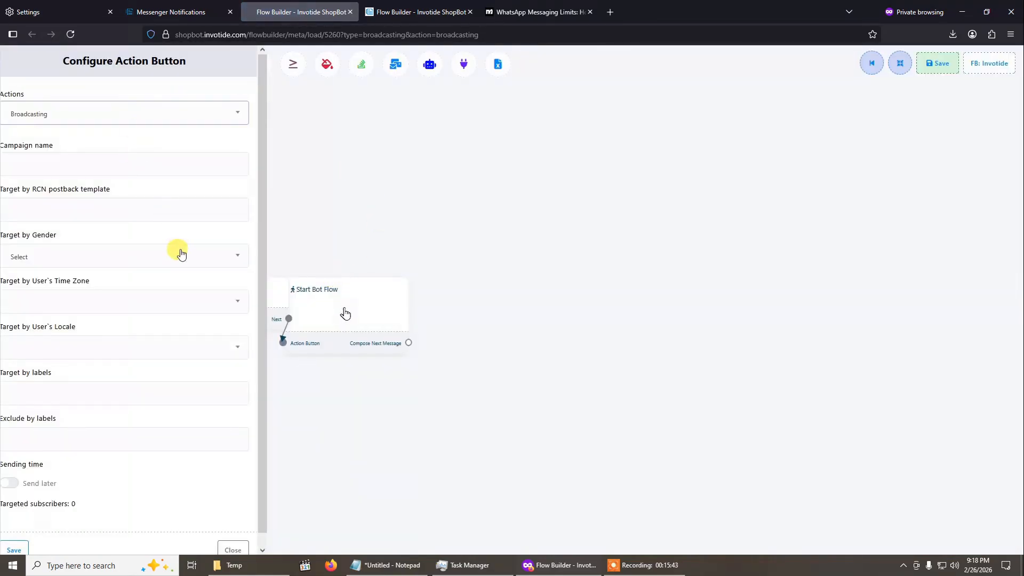
- Name the Messenger broadcasting campaign Discount Promo and check the RCN postback templates available for targeting
left_click(148, 164)
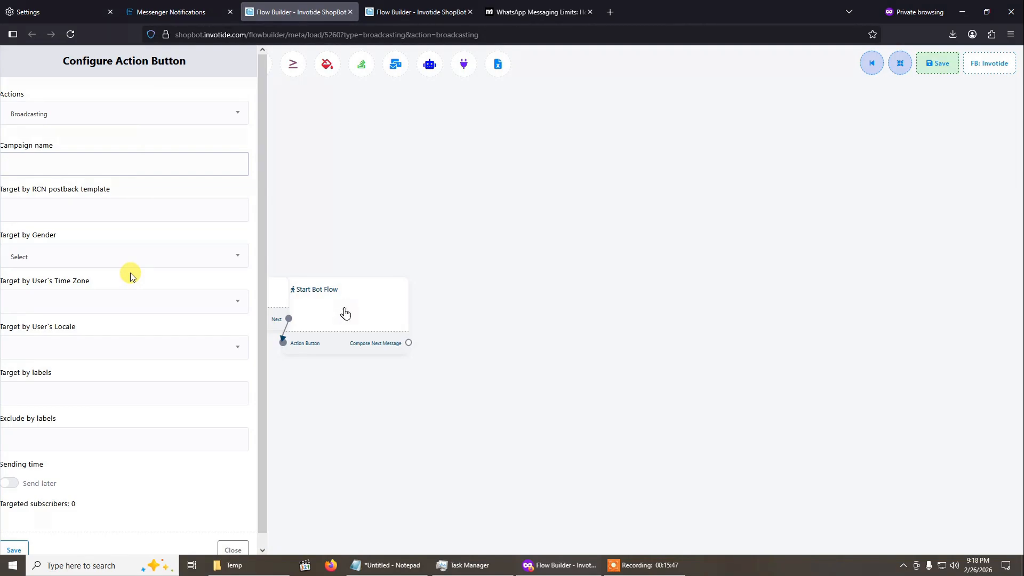
type("Discount Promo")
left_click(66, 213)
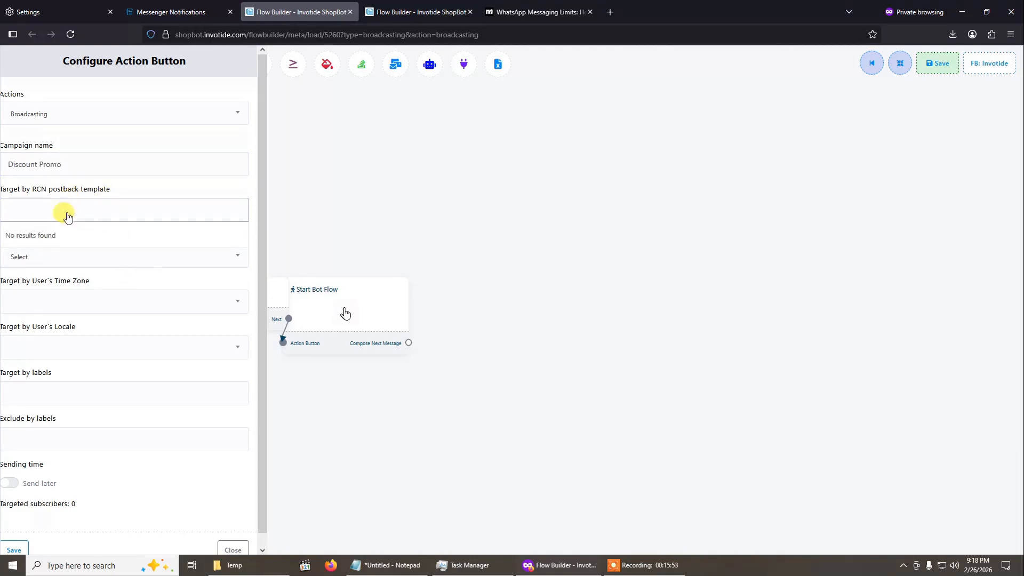
left_click(67, 214)
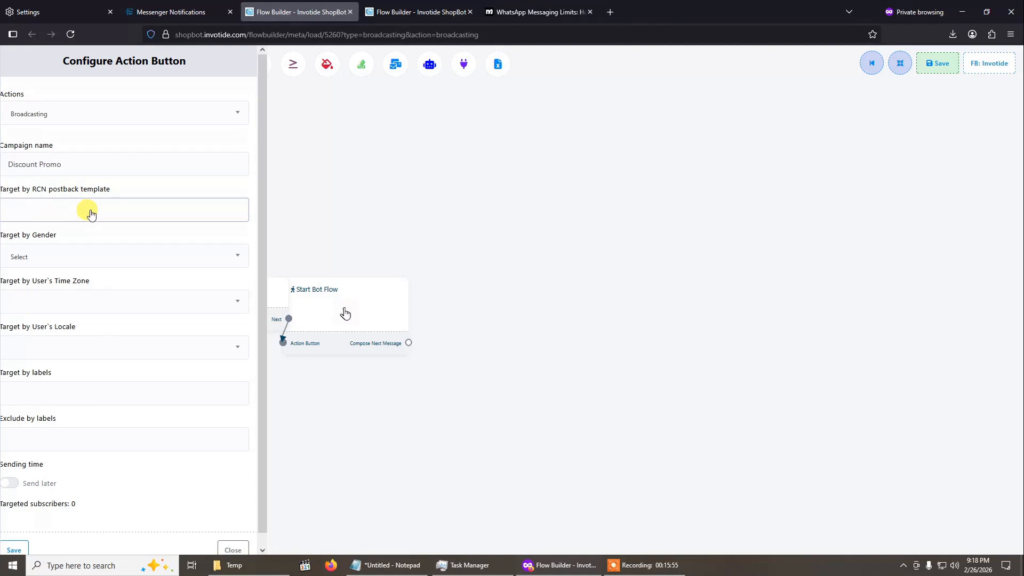
- Try Male as the campaign's gender target and reset the gender filter to Select
left_click(92, 266)
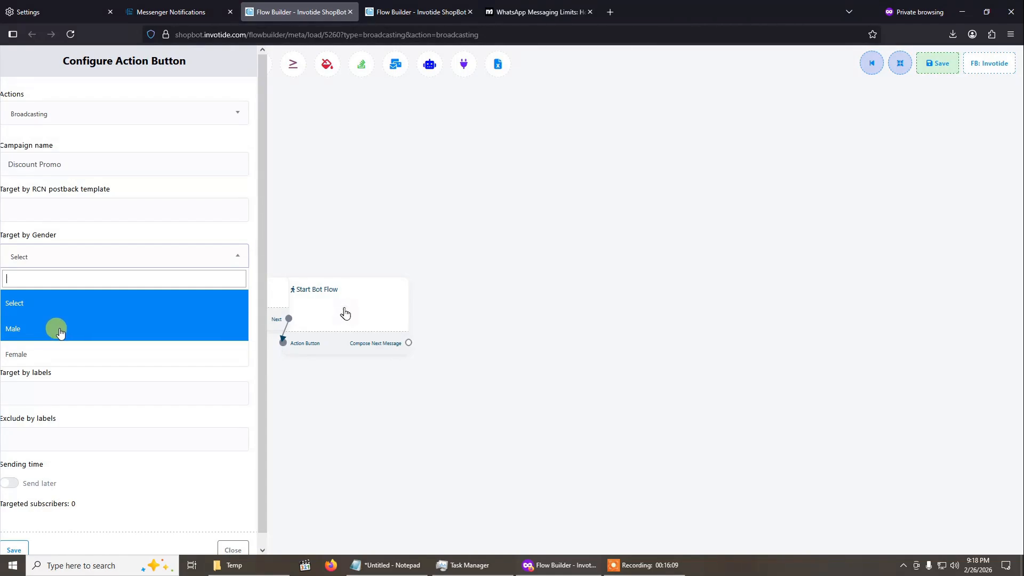
left_click(17, 334)
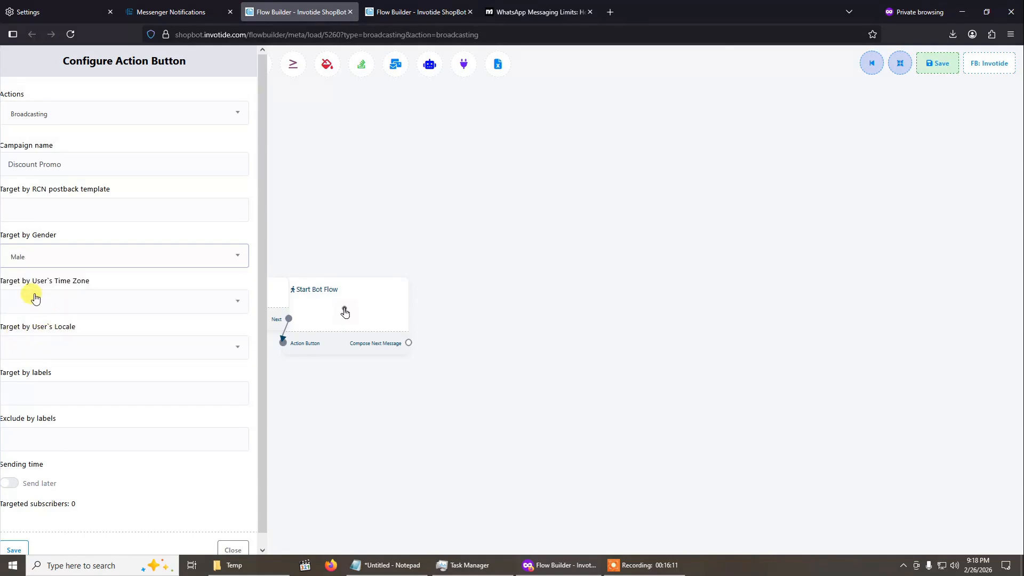
left_click(32, 259)
left_click(39, 307)
left_click(45, 258)
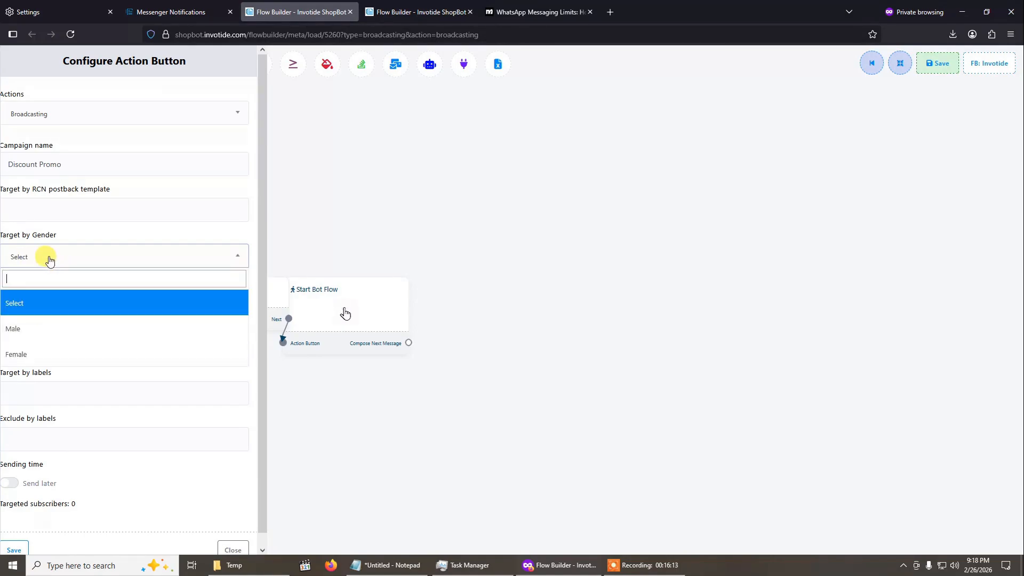
left_click(40, 310)
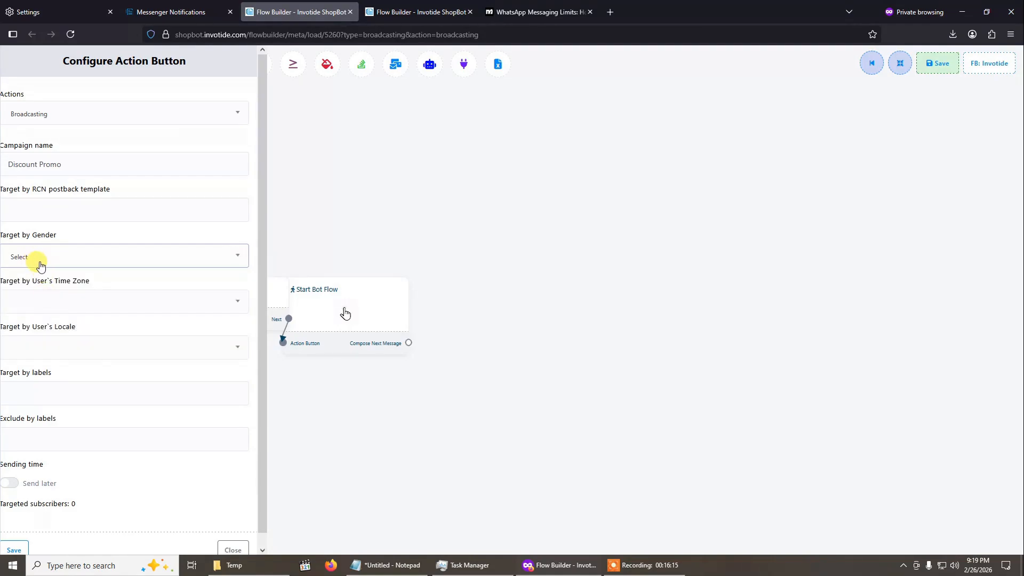
- Examine the options for targeting the campaign by the user's time zone and locale
left_click(76, 310)
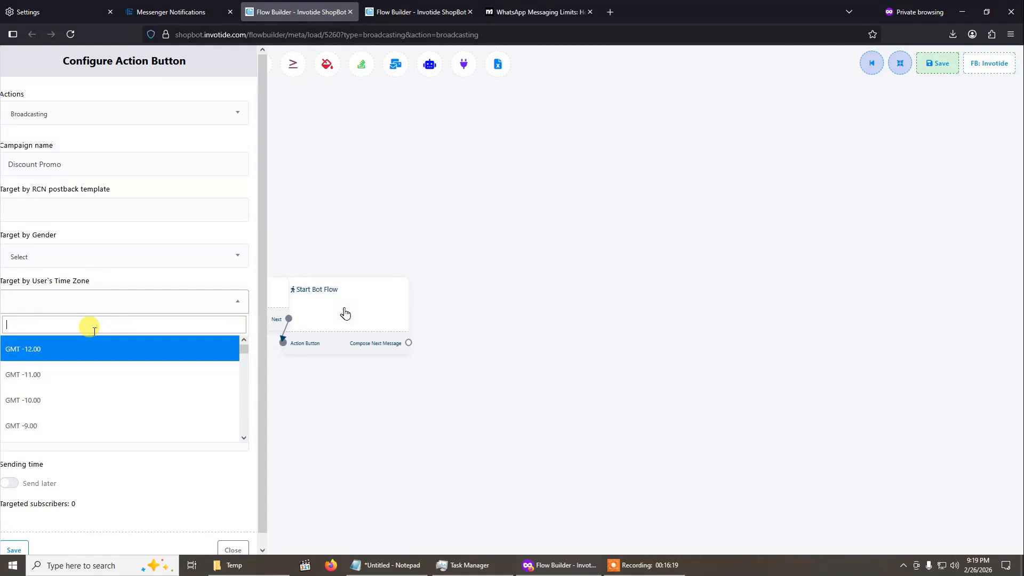
scroll(103, 354, "down", 2)
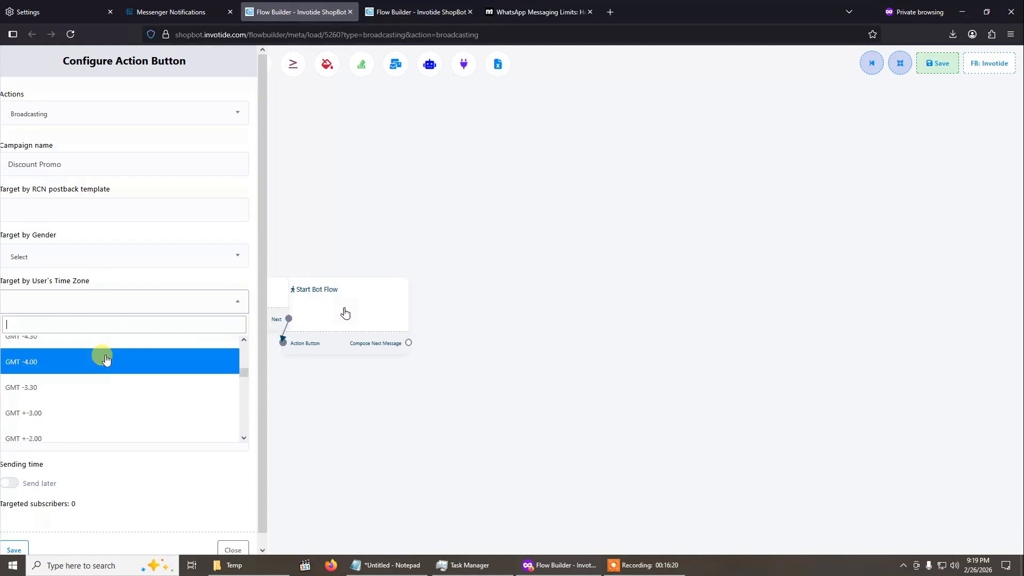
left_click(162, 312)
left_click(138, 341)
left_click(140, 342)
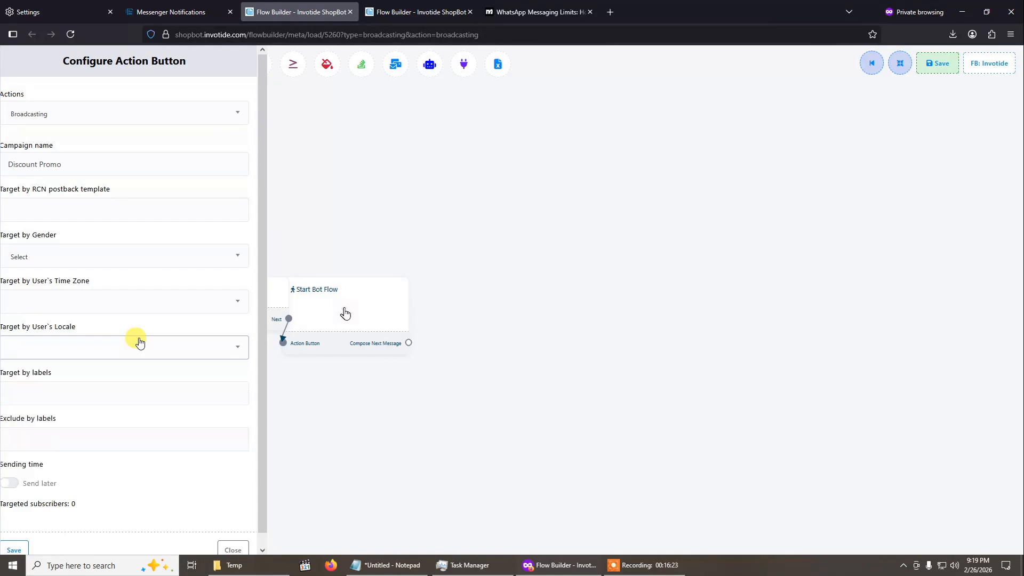
left_click(95, 343)
scroll(68, 426, "down", 1)
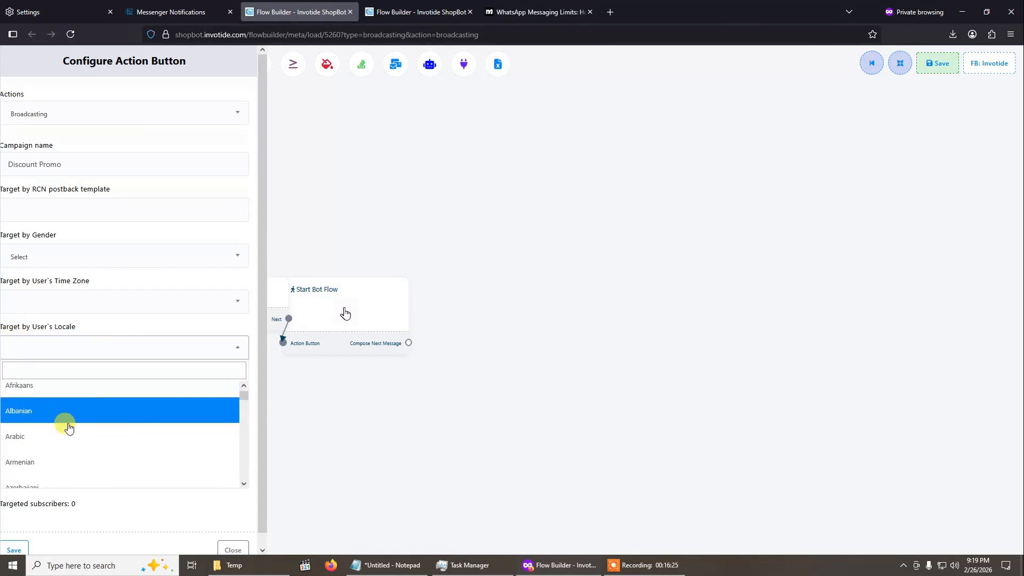
scroll(68, 426, "down", 2)
scroll(68, 421, "up", 3)
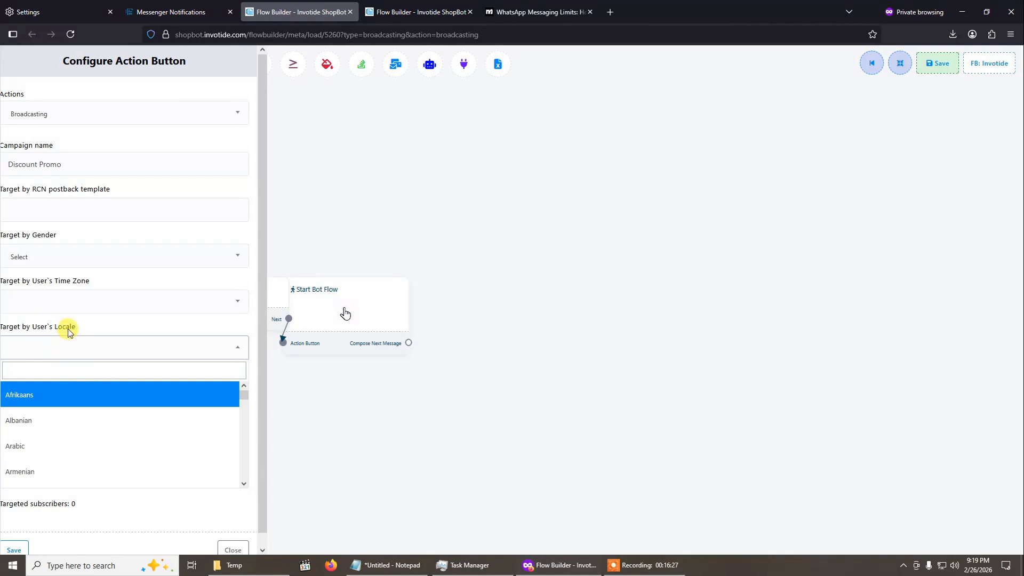
left_click(67, 331)
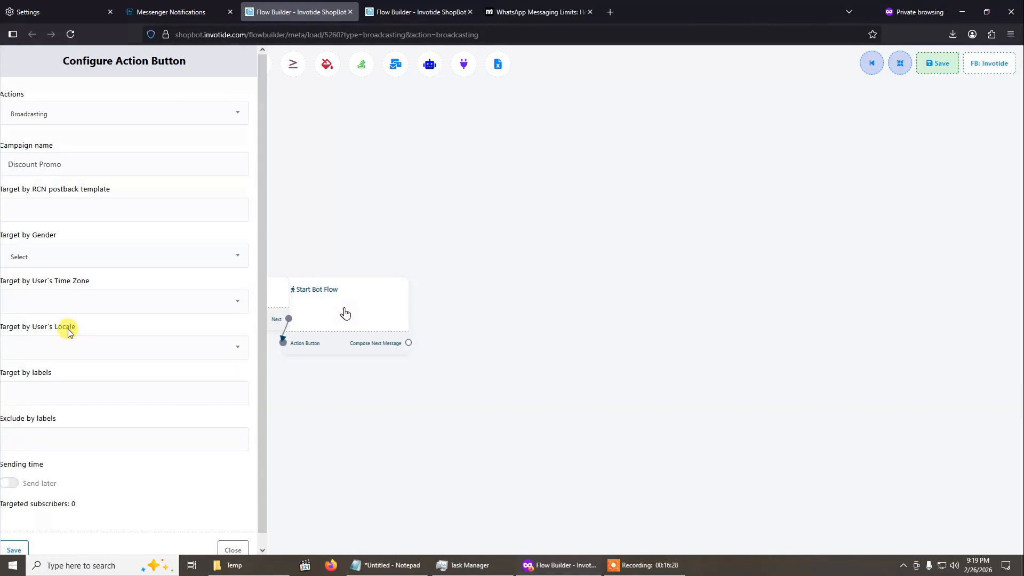
- Check which subscriber labels are available for targeting the campaign
left_click(44, 404)
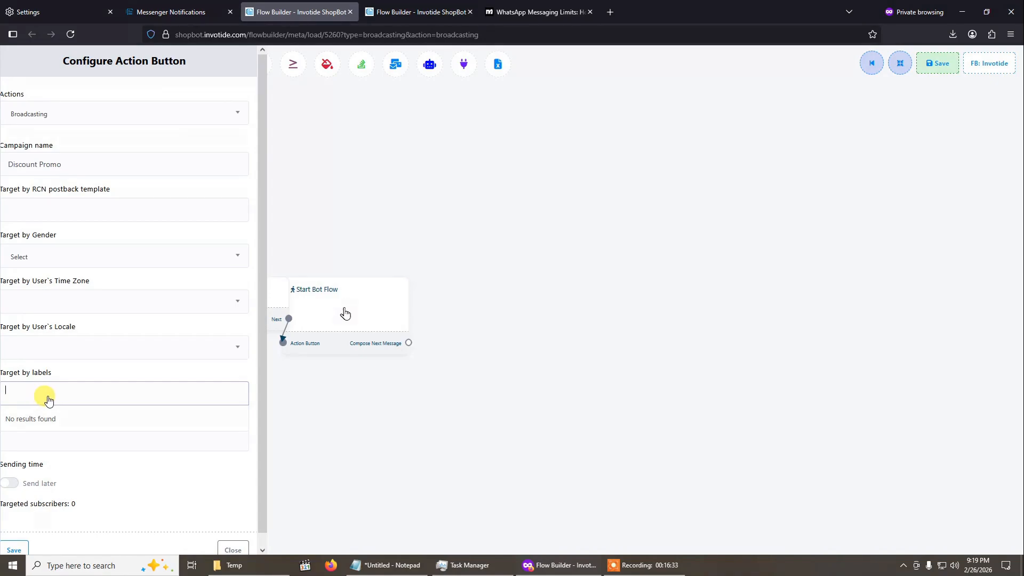
type("Df")
key("BackSpace")
key("BackSpace")
left_click(203, 358)
left_click(185, 352)
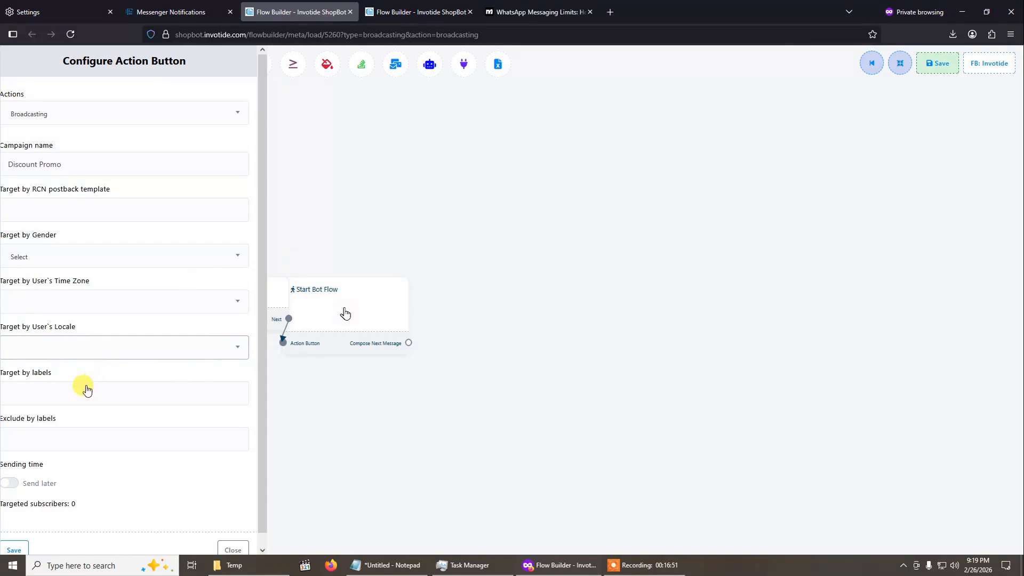
scroll(89, 381, "down", 1)
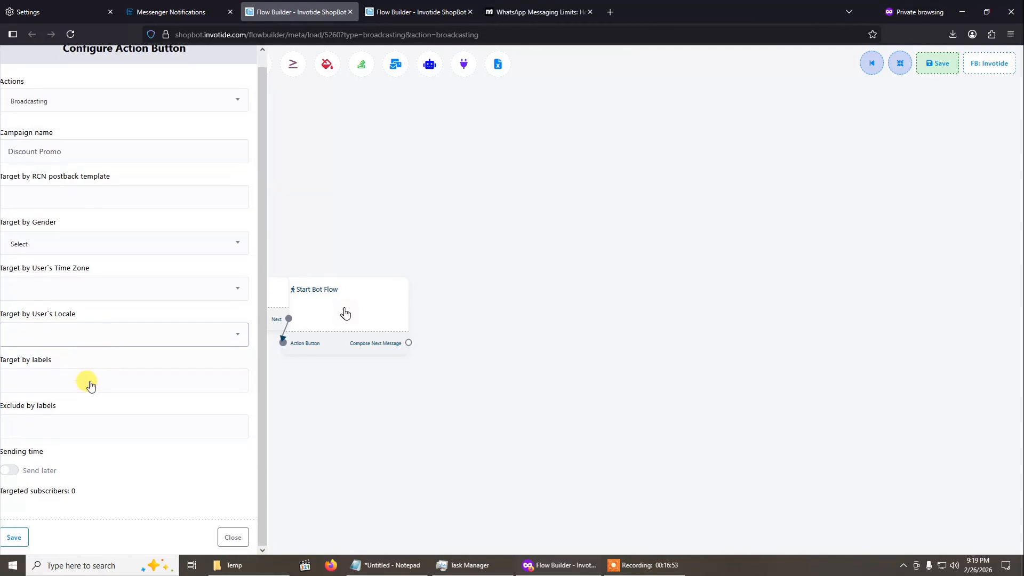
left_click(55, 380)
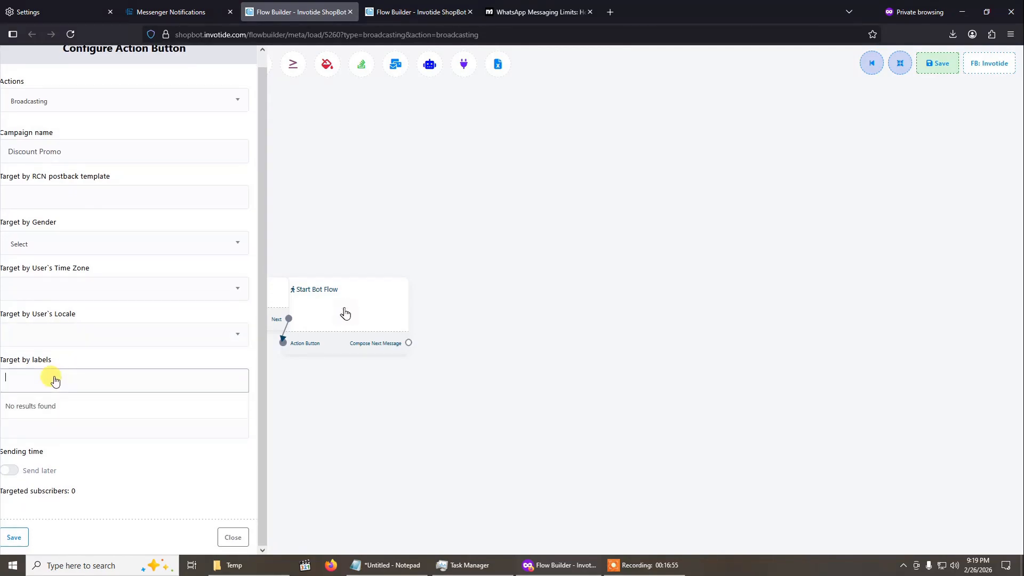
- Check the labels available for exclusion and enable Send later for the campaign's sending time
left_click(70, 424)
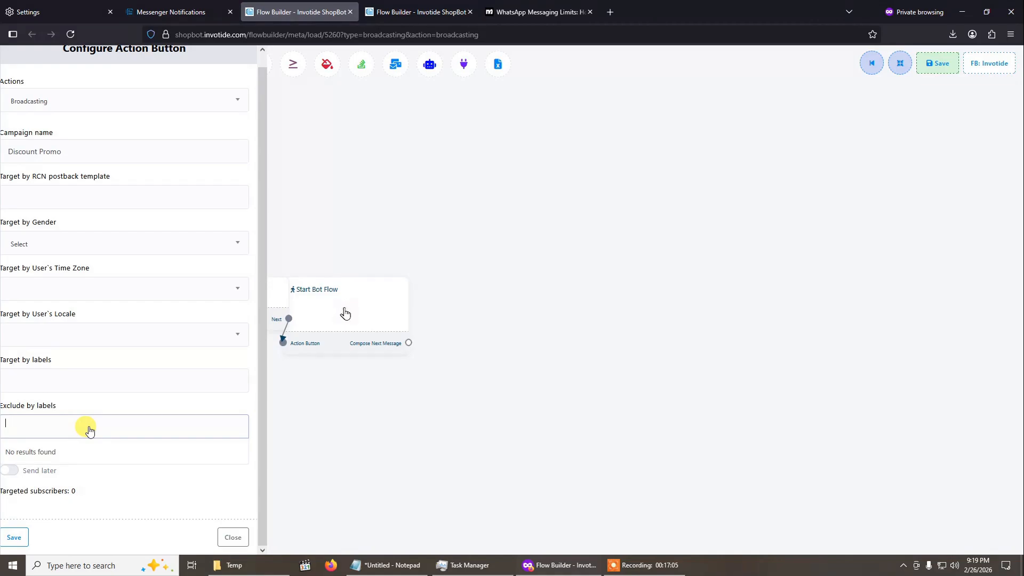
left_click(110, 404)
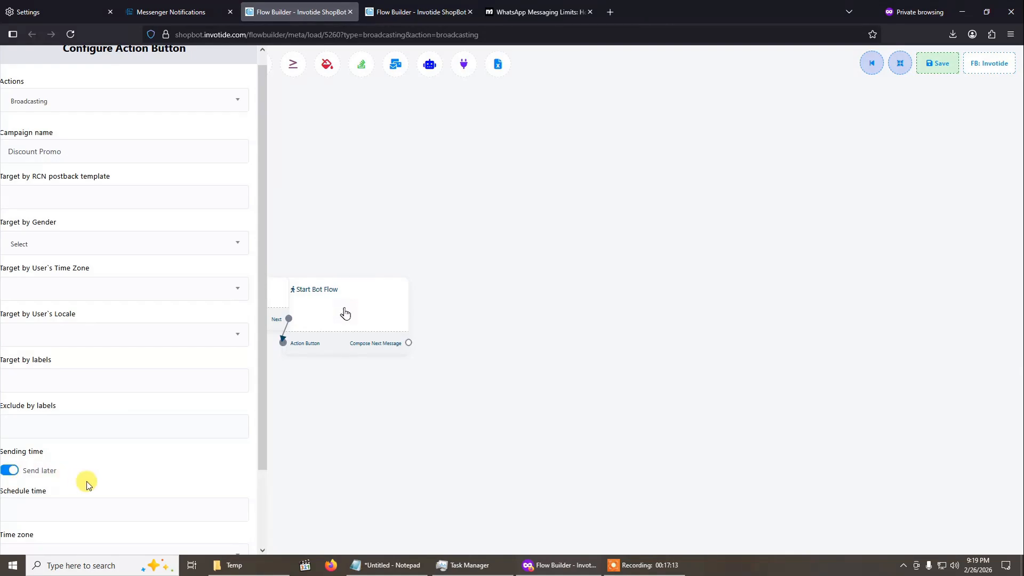
scroll(82, 470, "down", 2)
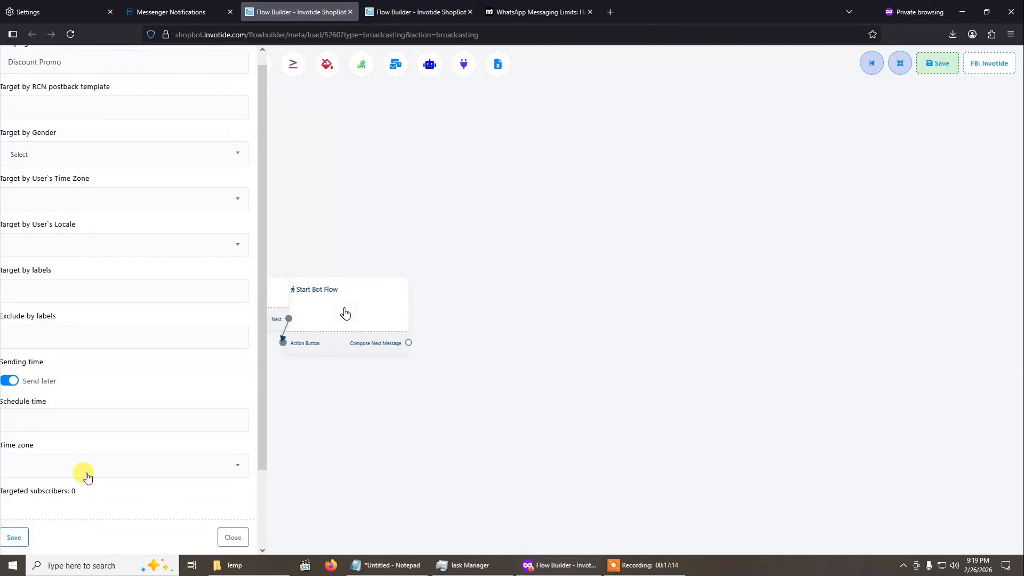
- Examine the schedule time calendar and the time zone choices for sending the Messenger campaign later
left_click(72, 422)
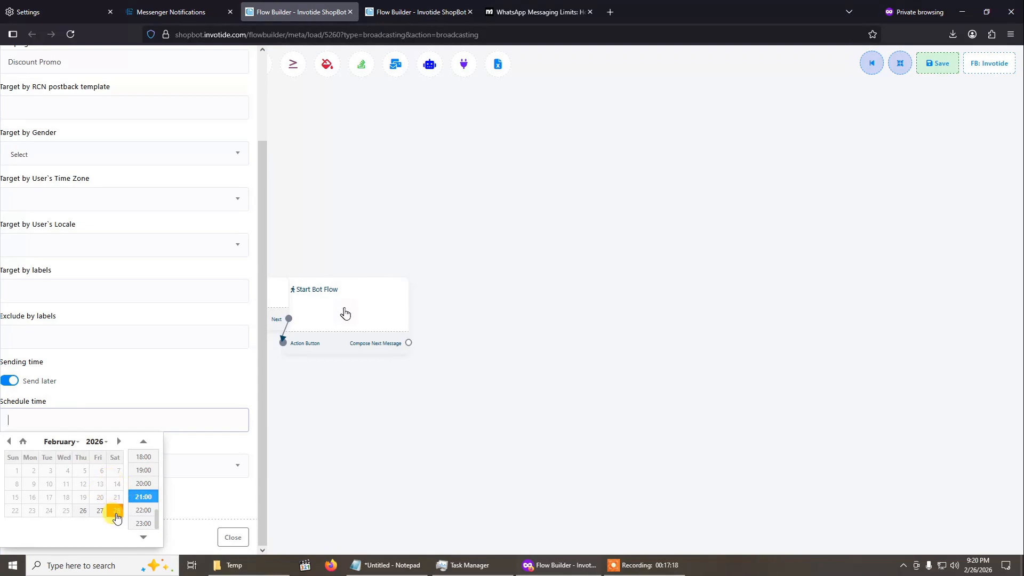
left_click(134, 415)
left_click(126, 470)
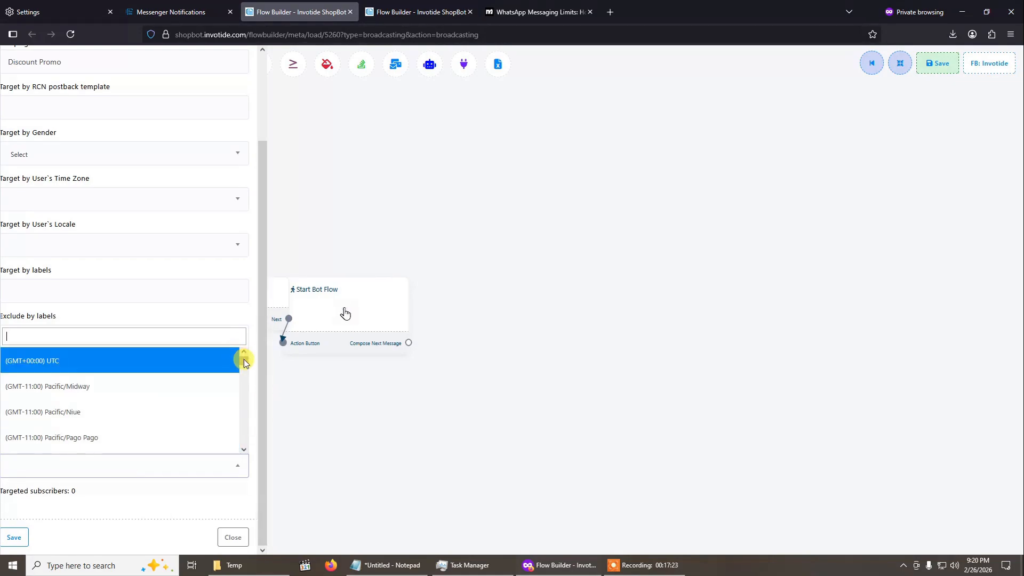
mouse_move(245, 359)
left_mouse_down()
mouse_move(233, 448)
mouse_move(237, 360)
left_mouse_up()
left_click(202, 309)
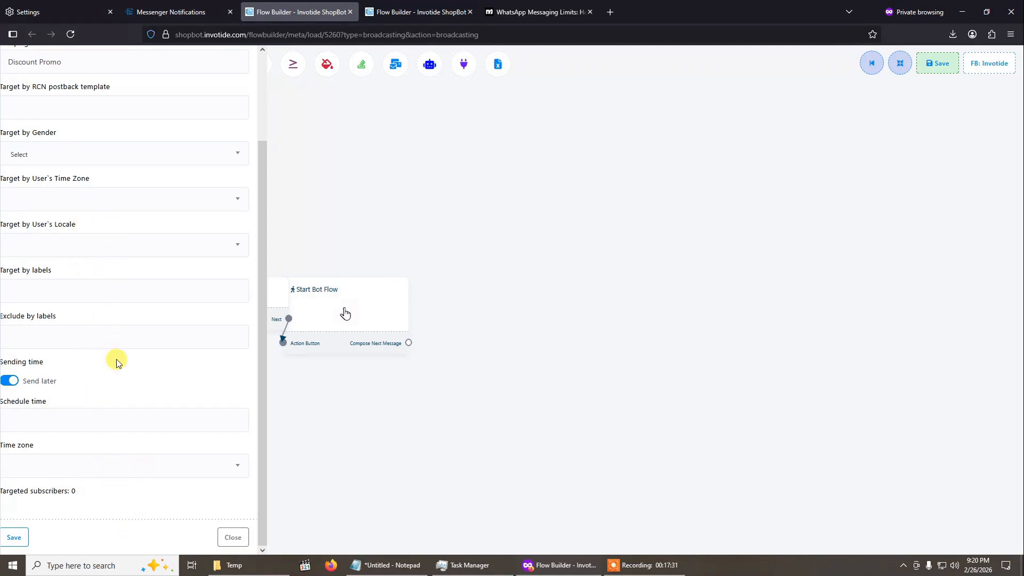
- Turn off Send later, try to save the Discount Promo broadcasting action, and close its configuration
left_click(9, 380)
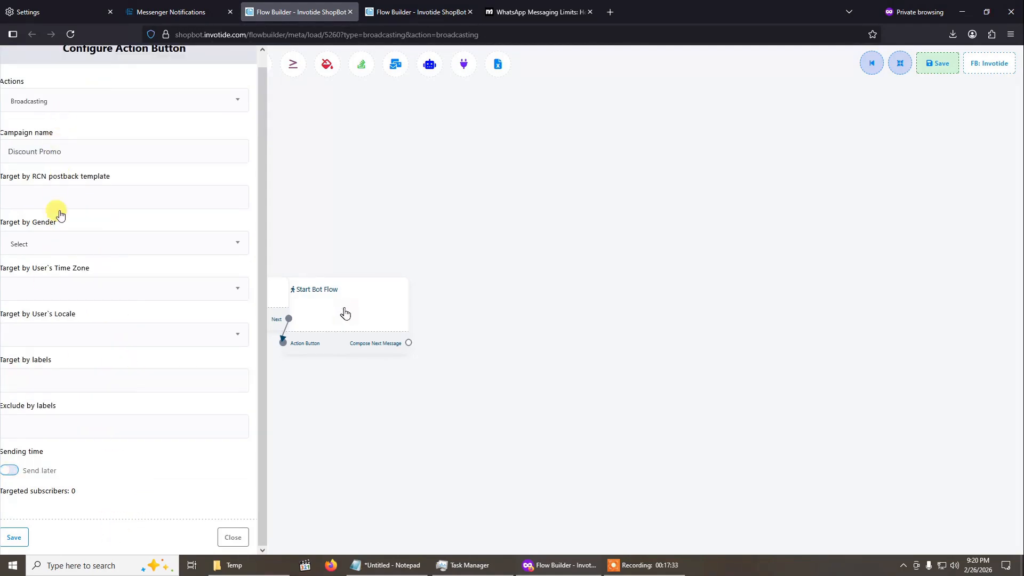
left_click(12, 537)
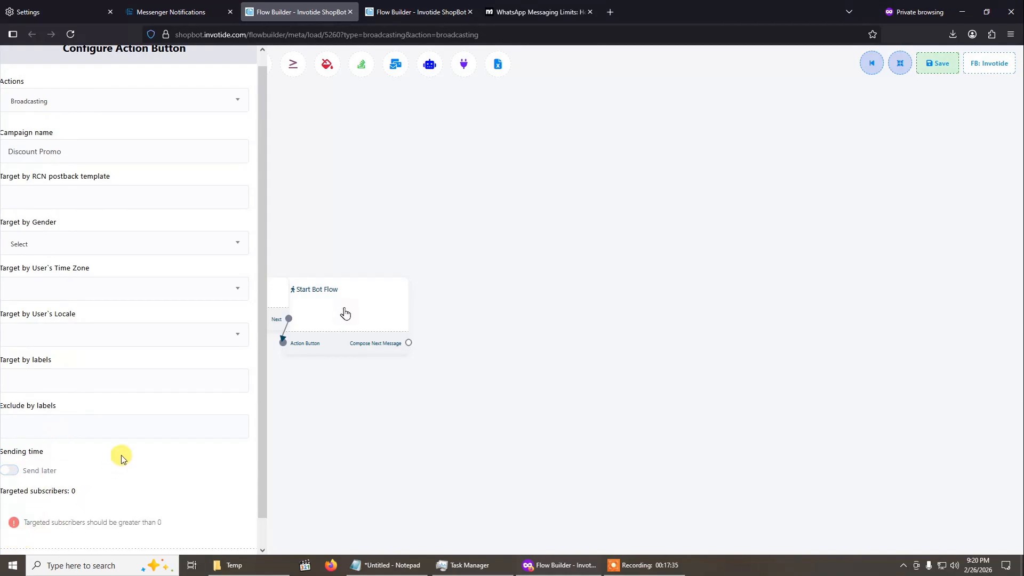
scroll(121, 459, "down", 1)
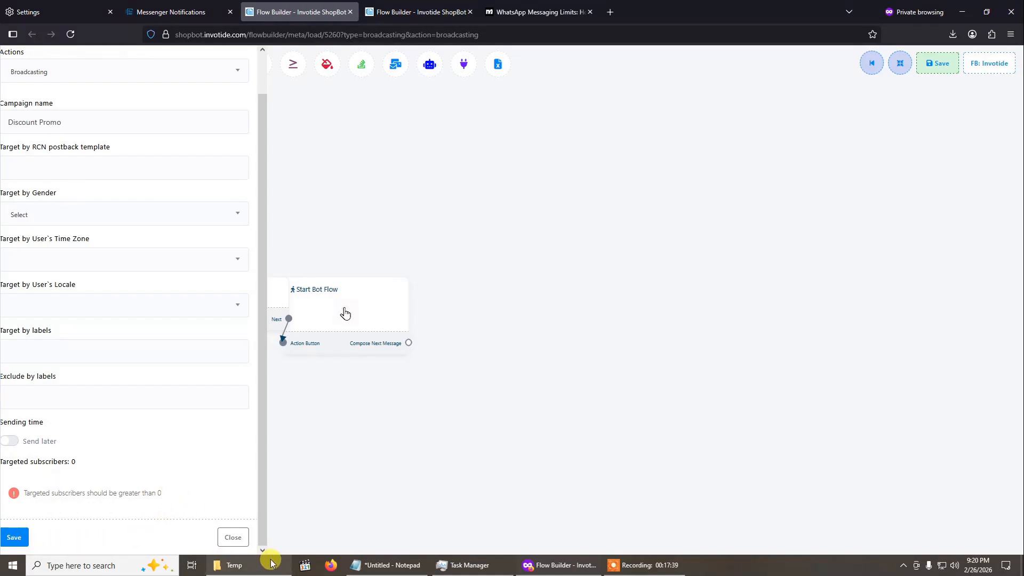
left_click(232, 538)
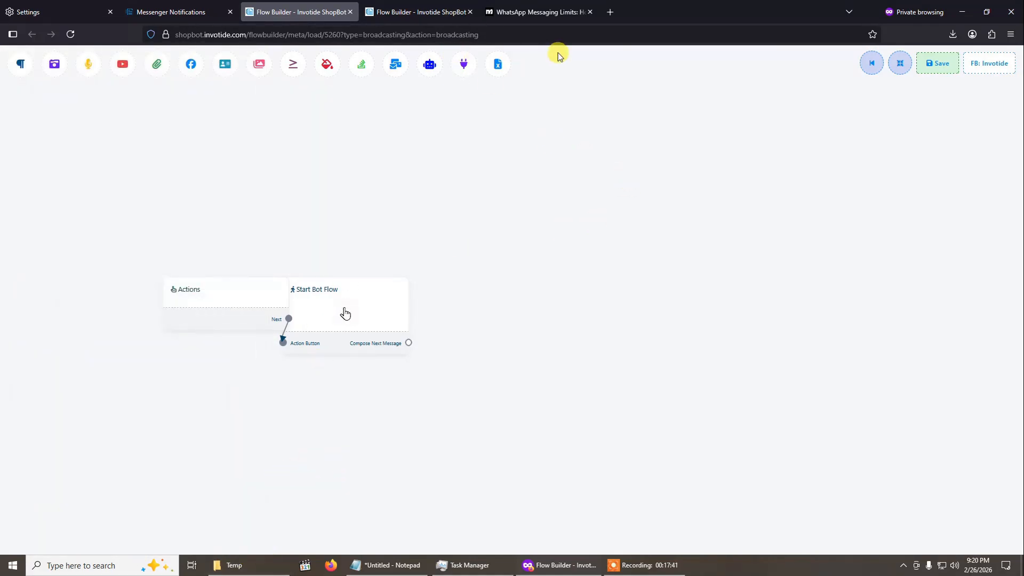
- Rearrange the Messenger flow's blocks and review the Broadcasting settings of the Actions block without saving
left_click(900, 63)
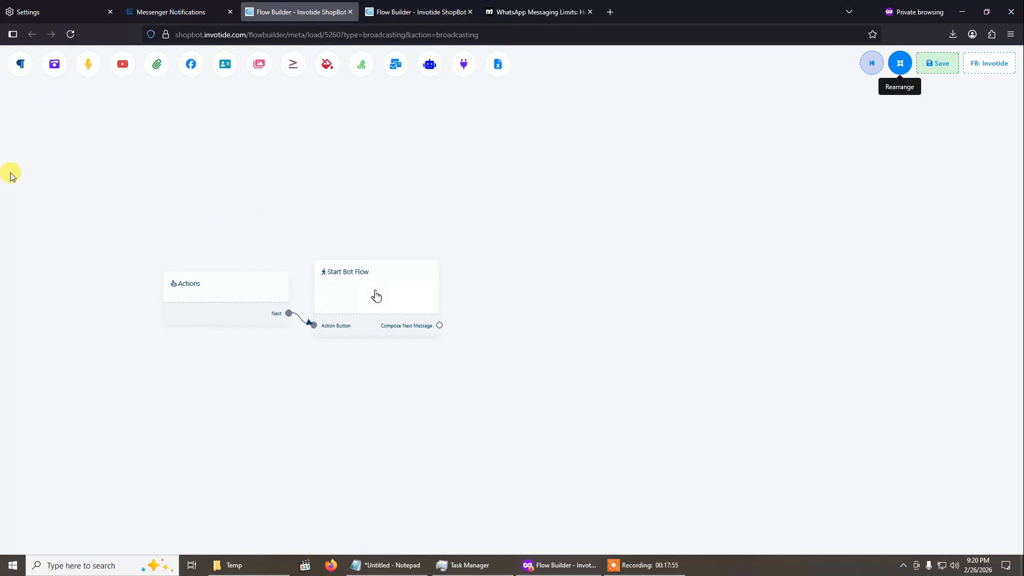
double_click(229, 297)
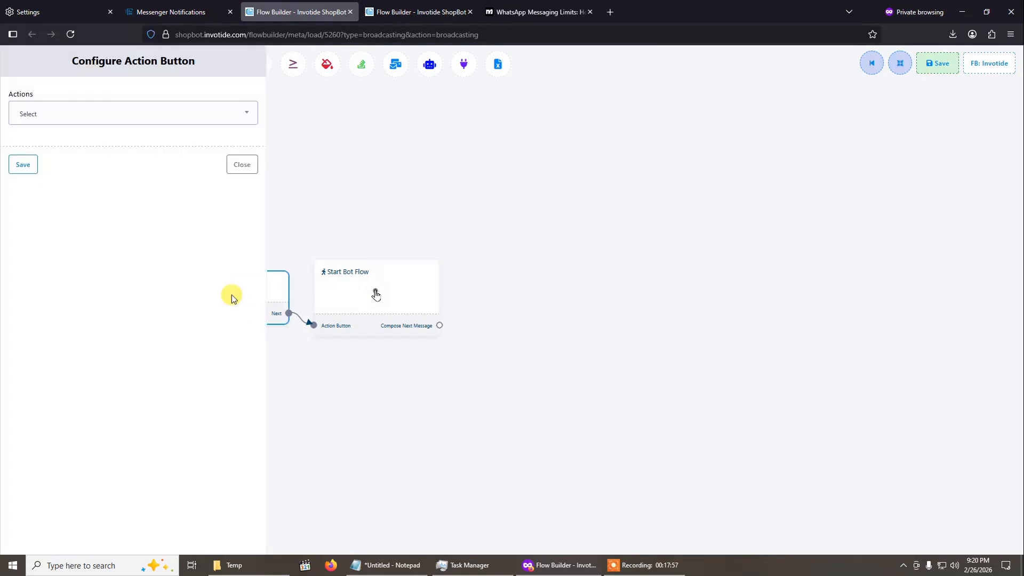
left_click(76, 111)
left_click(60, 186)
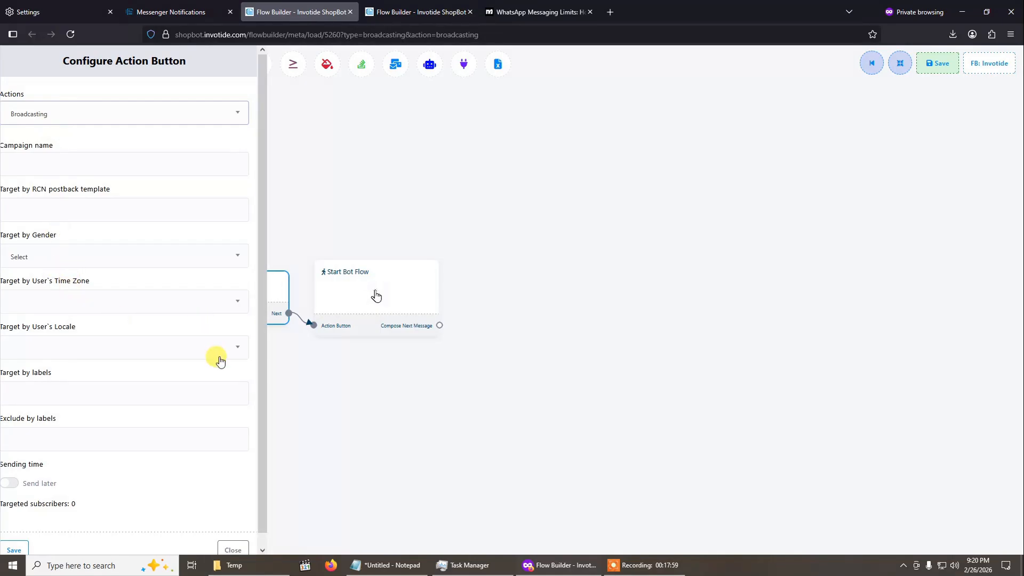
left_click(233, 550)
- Examine the Start Bot Flow block's settings and the message types that can follow it
double_click(386, 303)
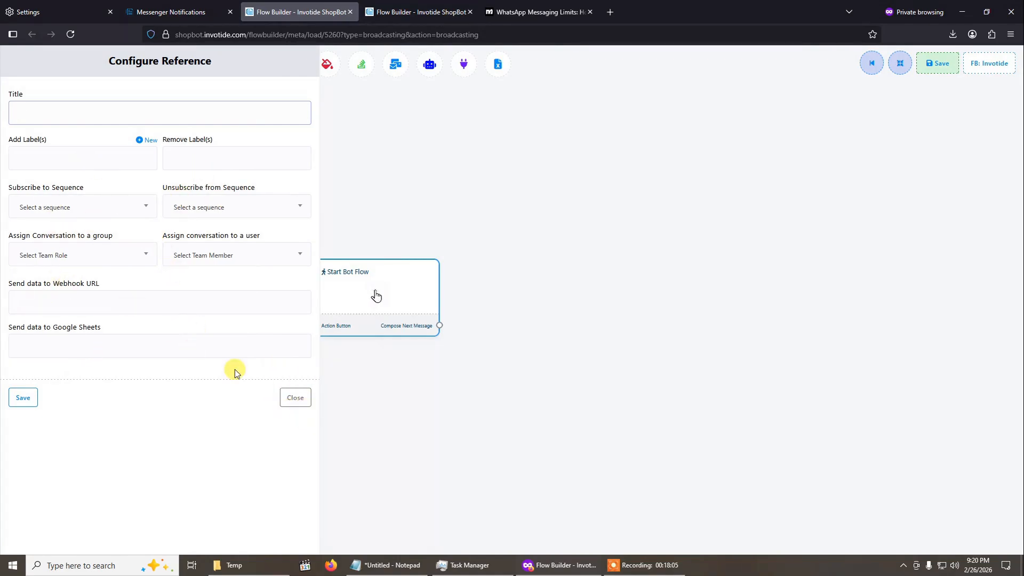
left_click(298, 400)
left_click_drag(440, 326, 561, 226)
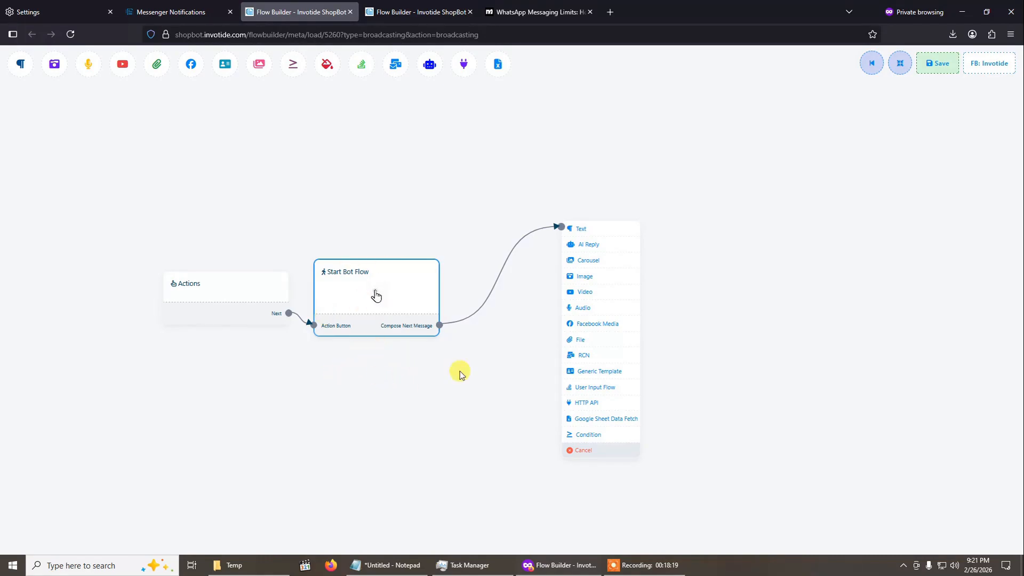
- Discard the Messenger flow and open the Telegram broadcasting campaigns in the ShopBot notifications
left_click(350, 11)
left_click(530, 322)
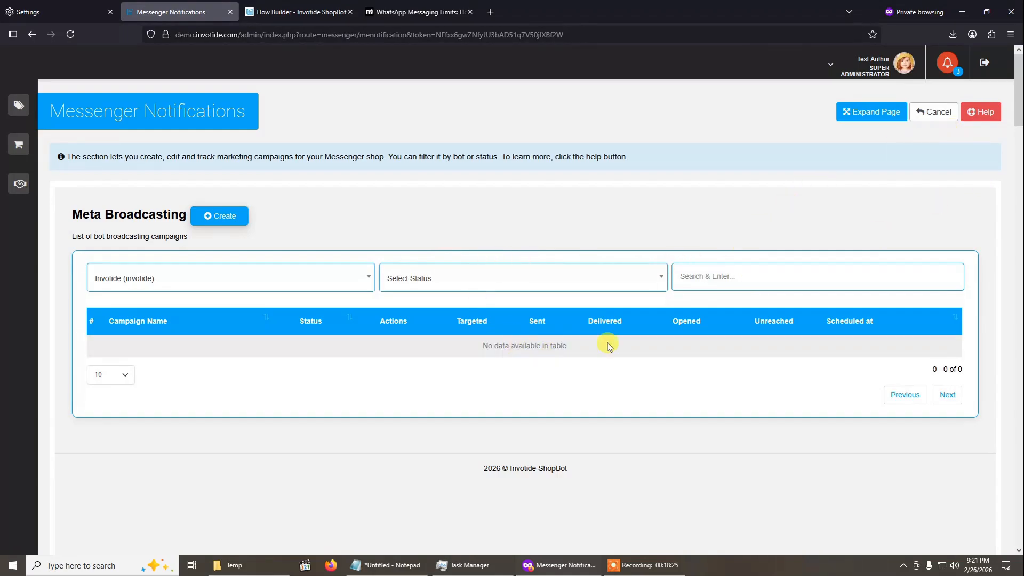
left_click(940, 122)
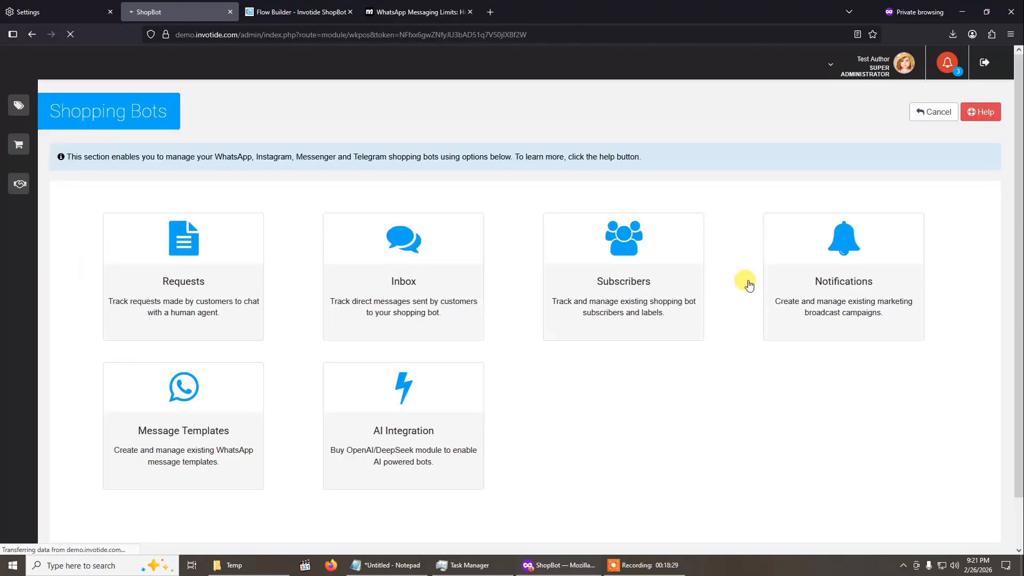
left_click(845, 283)
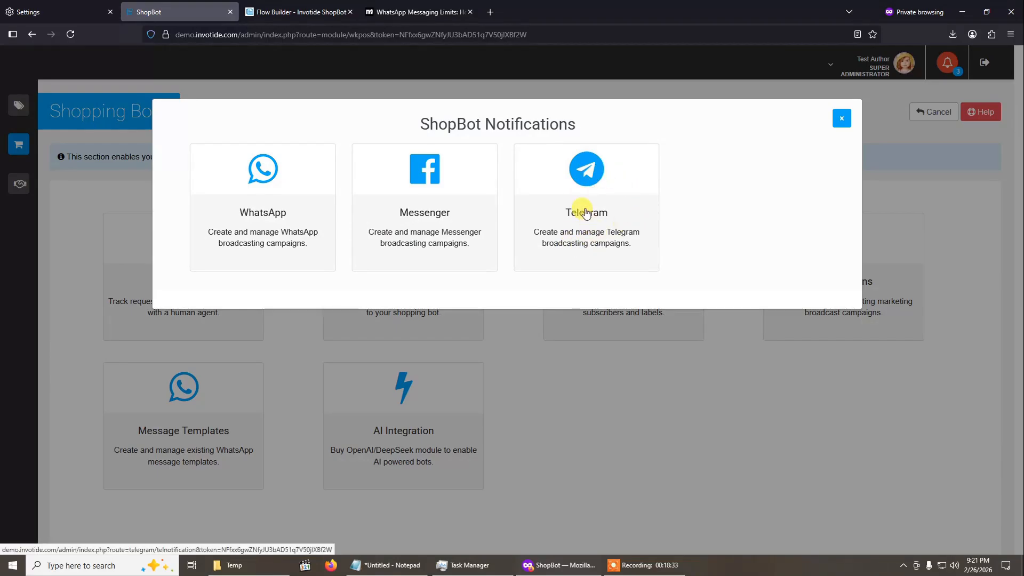
left_click(586, 214)
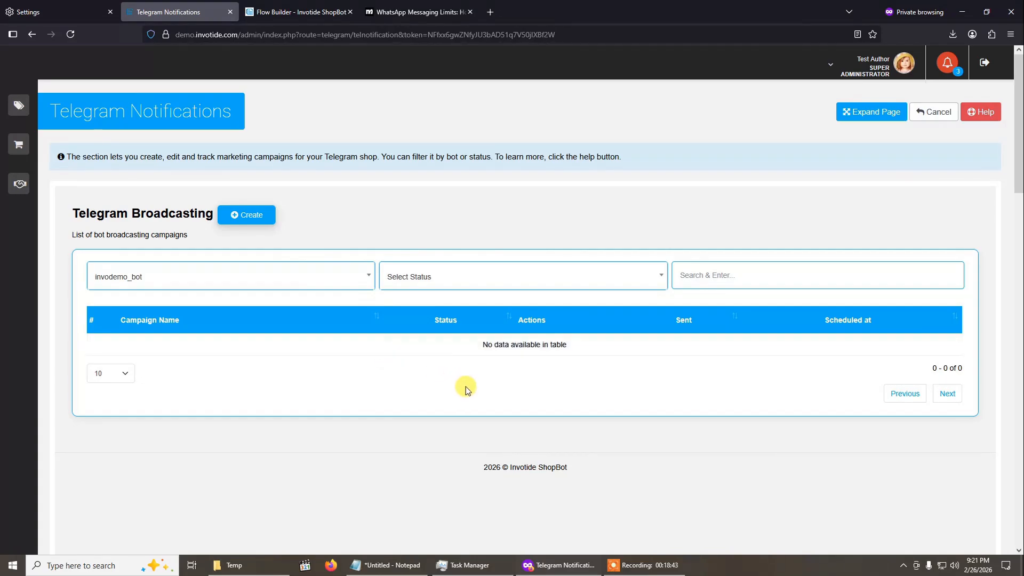
- Create a Telegram broadcast flow with a Broadcasting action and name the campaign Discount Promo
left_click(235, 216)
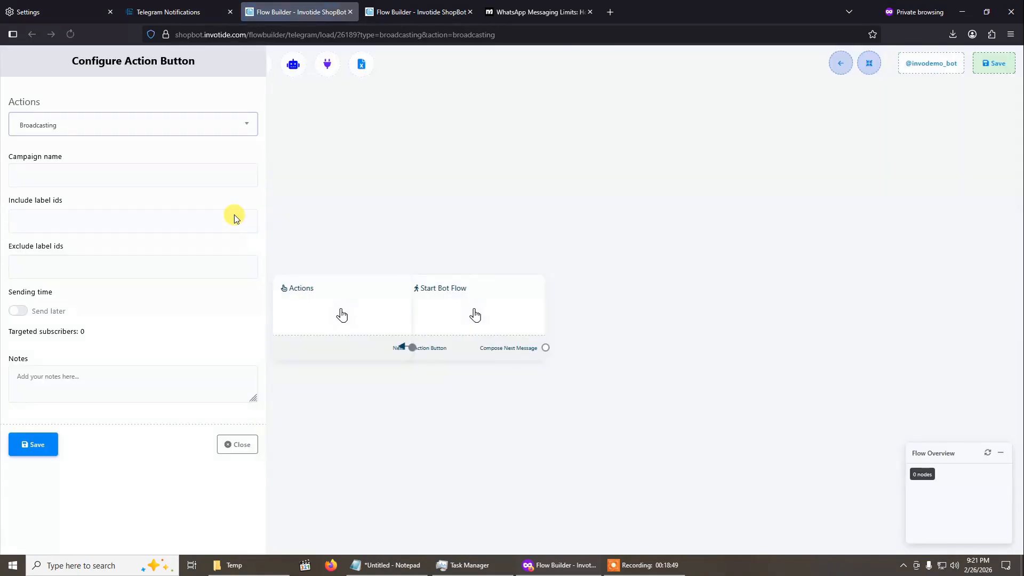
left_click(130, 174)
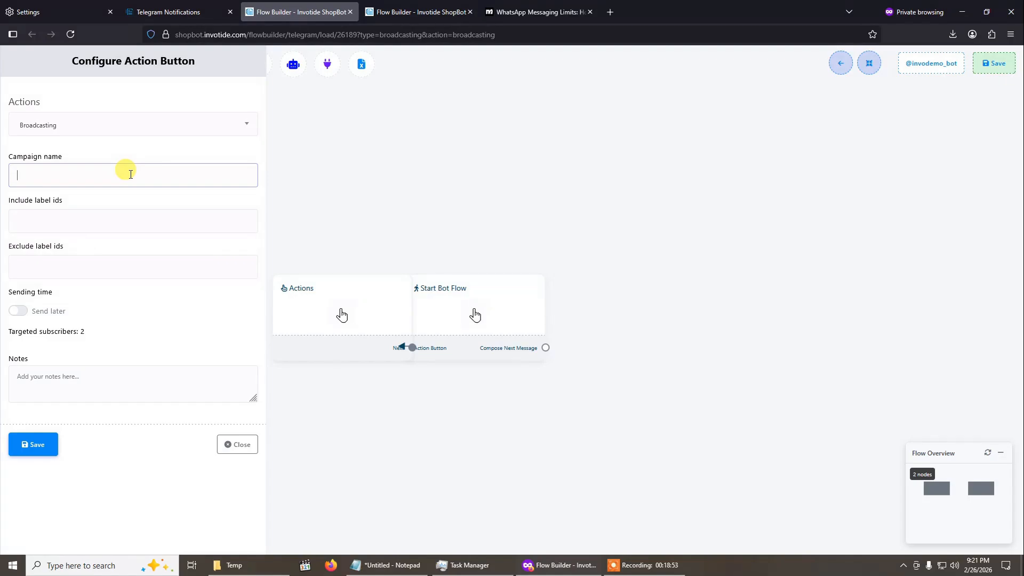
type("d")
- Check the include and exclude label filters and the Send later scheduling fields, ending with Send later off
left_click(128, 221)
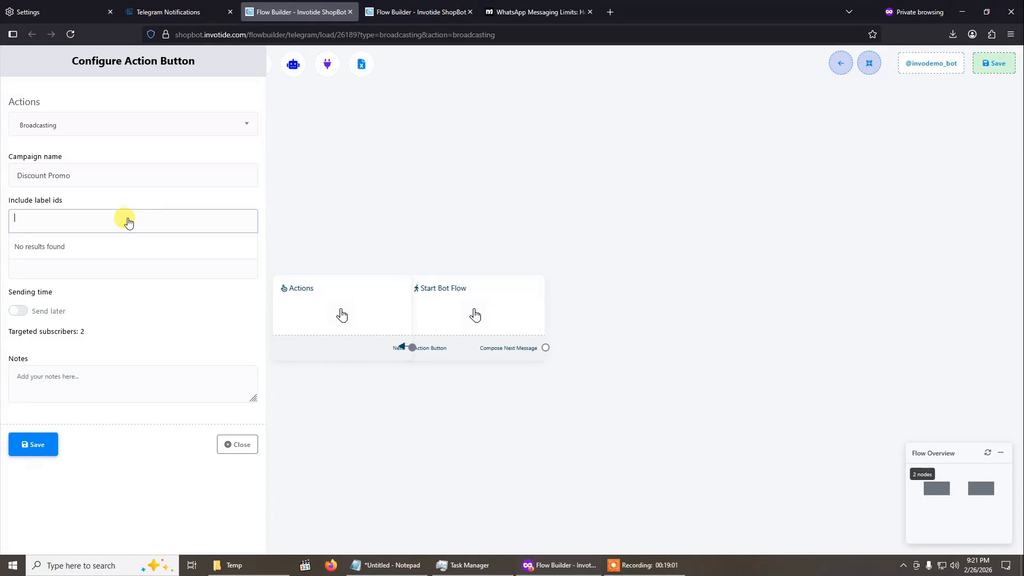
left_click(118, 272)
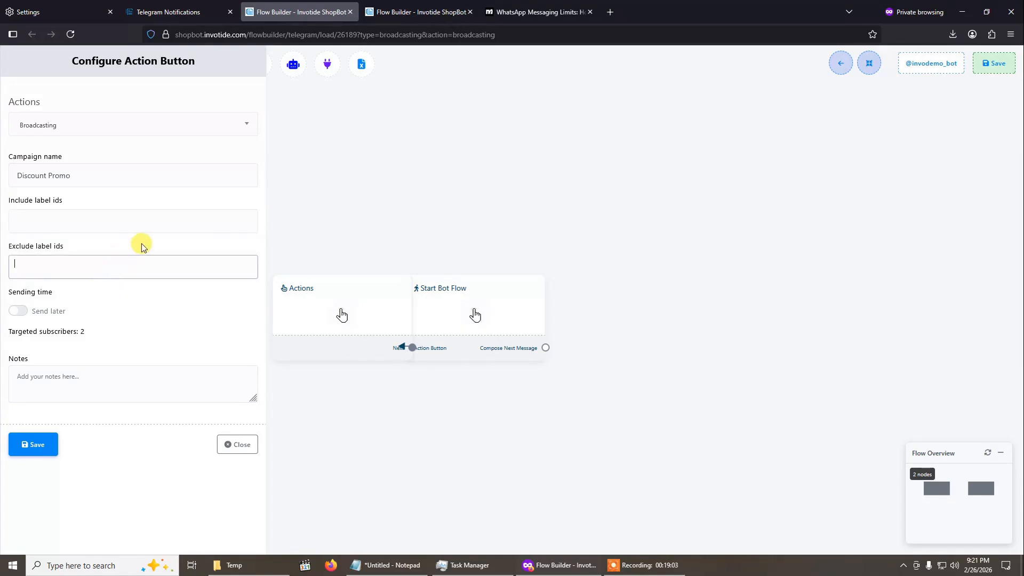
left_click(18, 311)
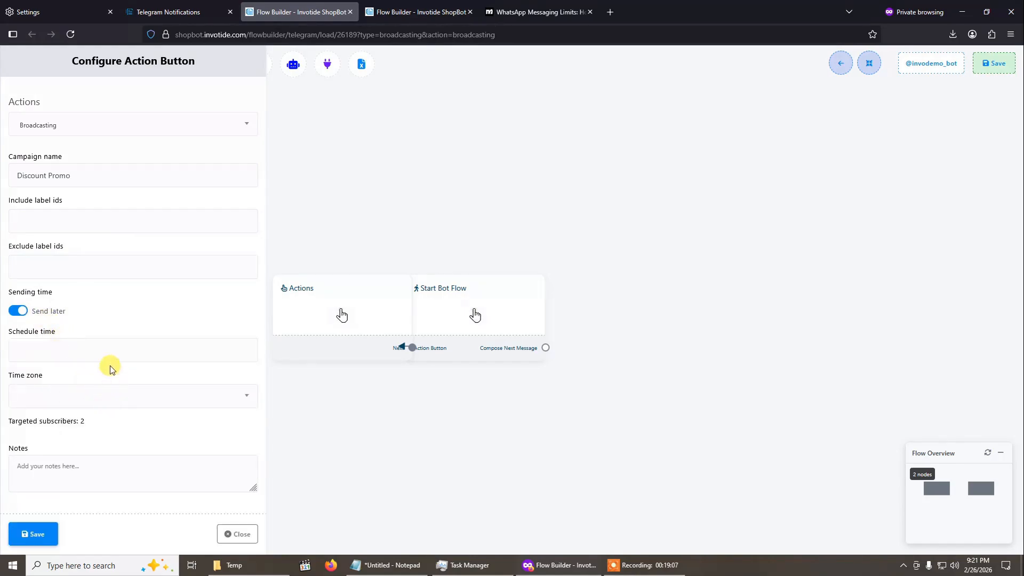
left_click(104, 350)
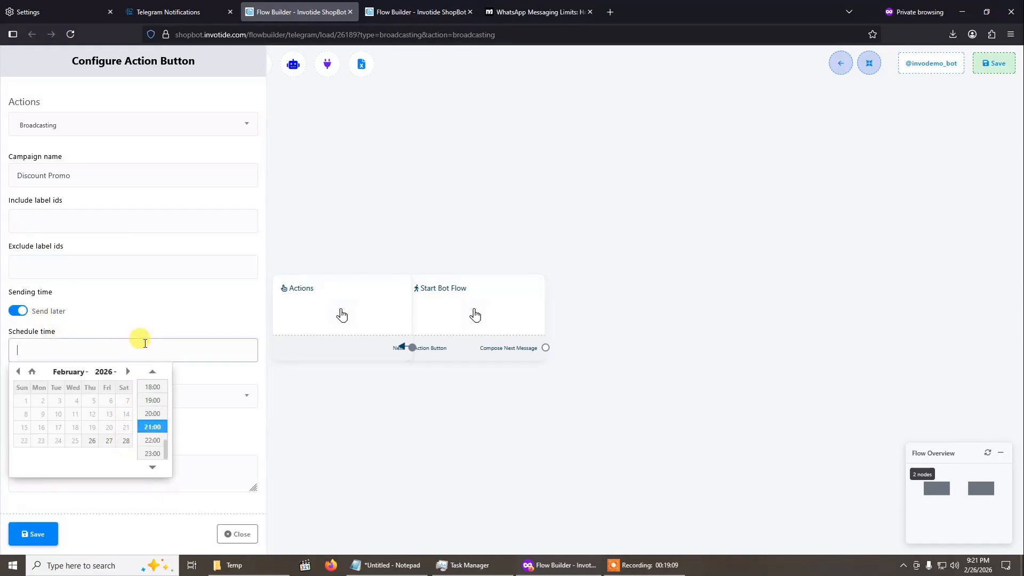
left_click_drag(139, 341, 76, 322)
left_click(15, 314)
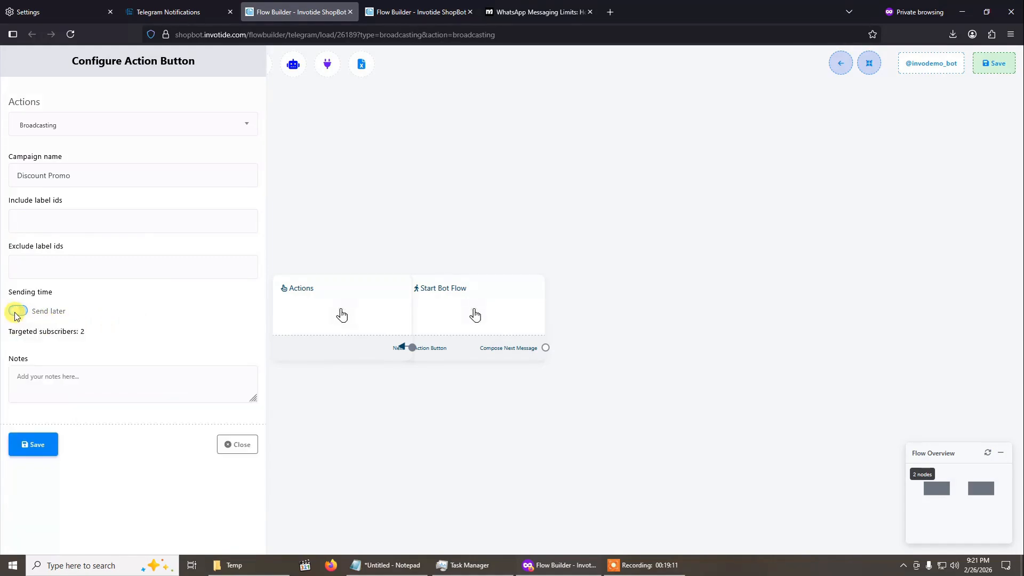
- Save the Telegram Broadcasting action with its notes left empty and rearrange the flow's blocks
left_click(74, 385)
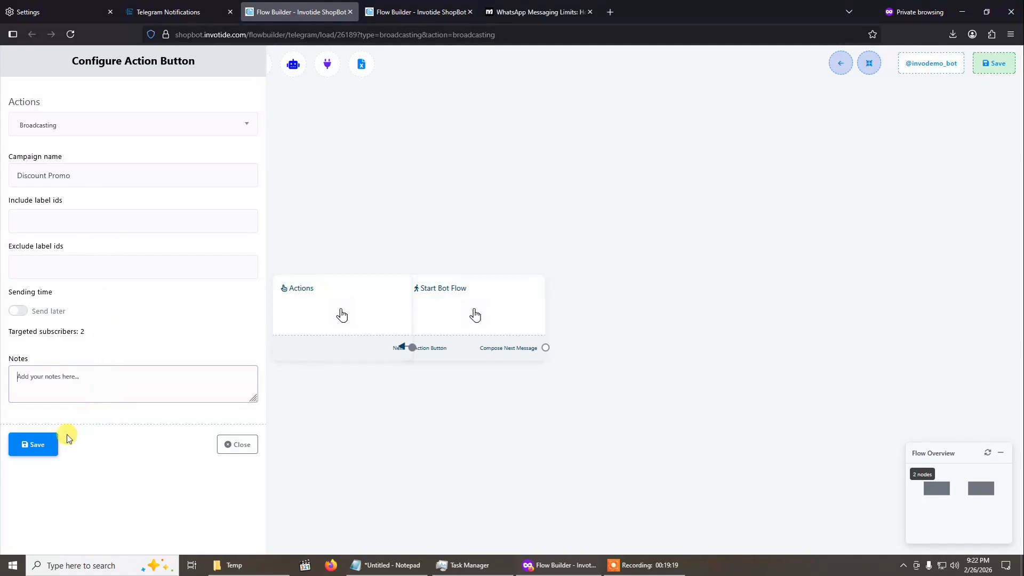
left_click(30, 453)
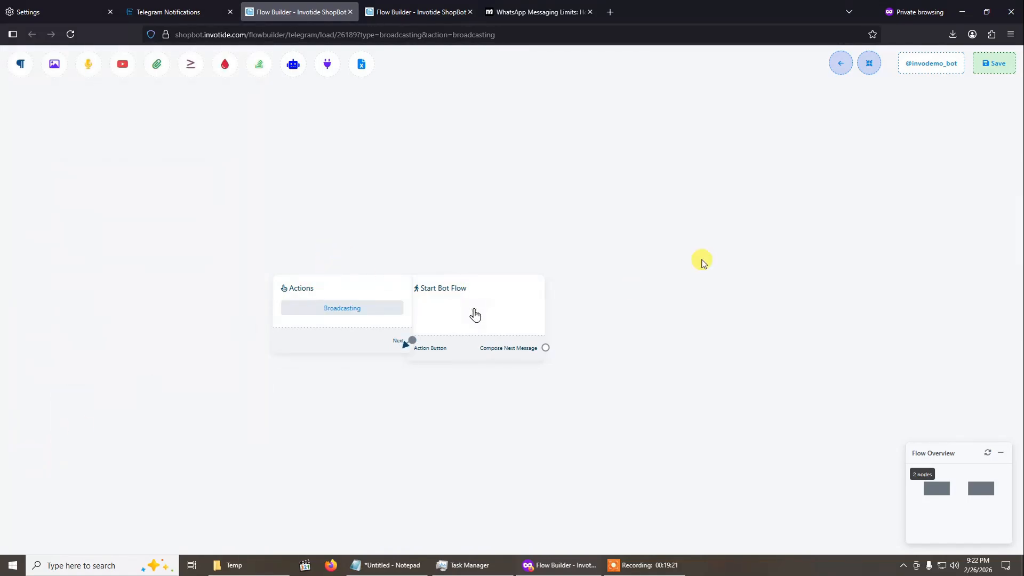
left_click(869, 64)
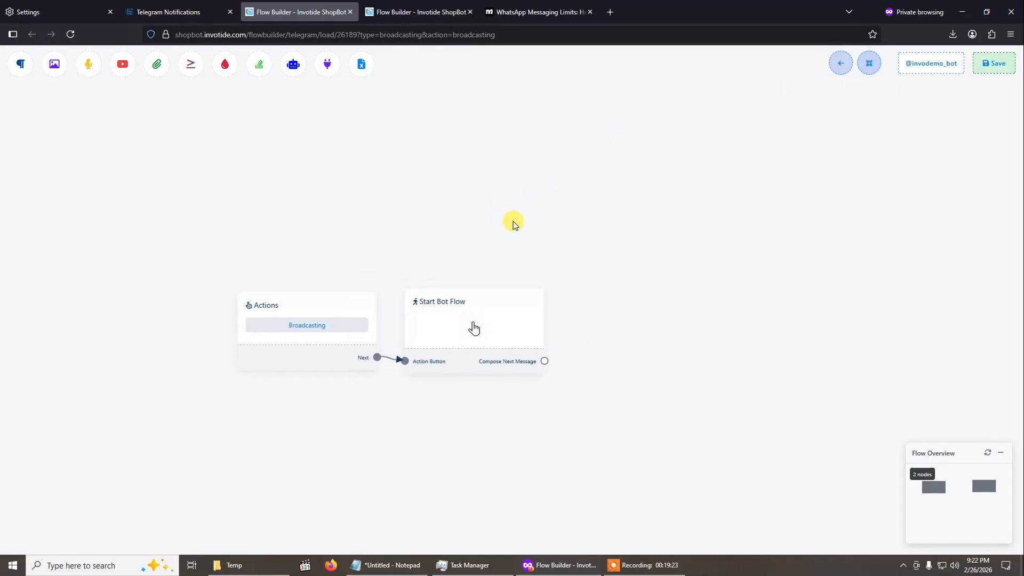
- Title the Start Bot Flow block Discount Promo and connect a Text message block to its Compose Next Message output
left_click(570, 335)
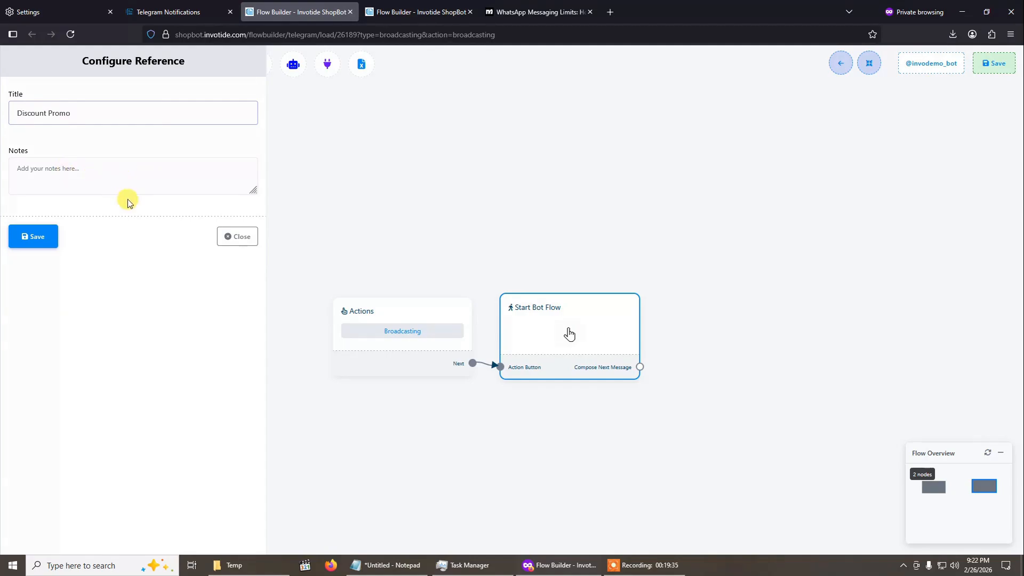
left_click(29, 241)
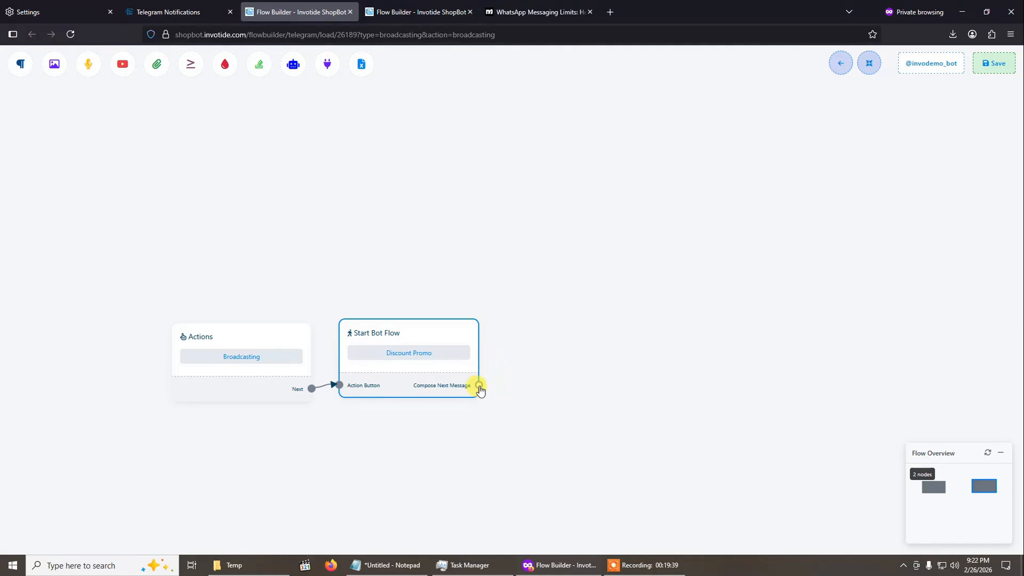
left_click_drag(479, 389, 553, 255)
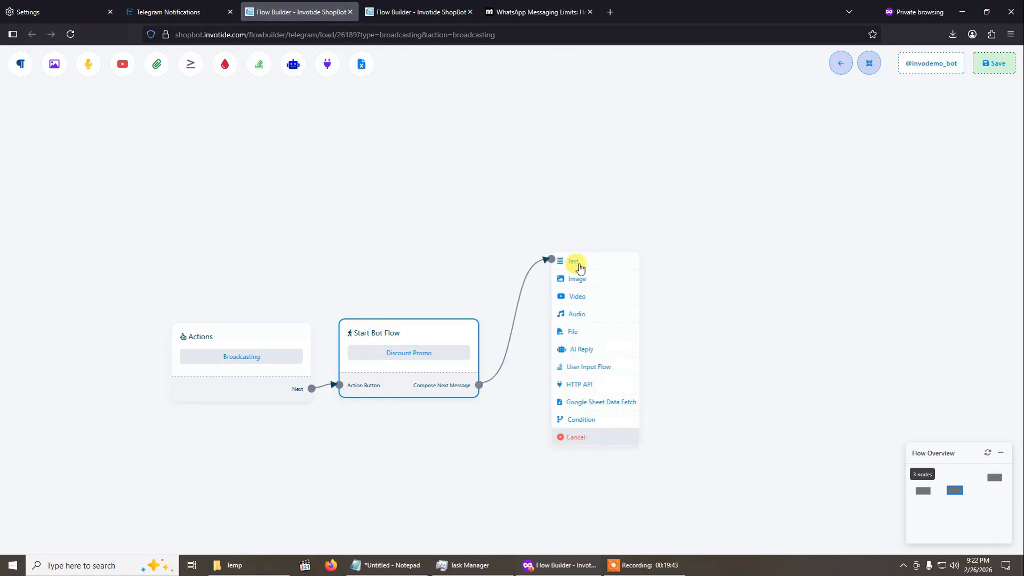
left_click(610, 265)
left_click_drag(677, 331, 592, 359)
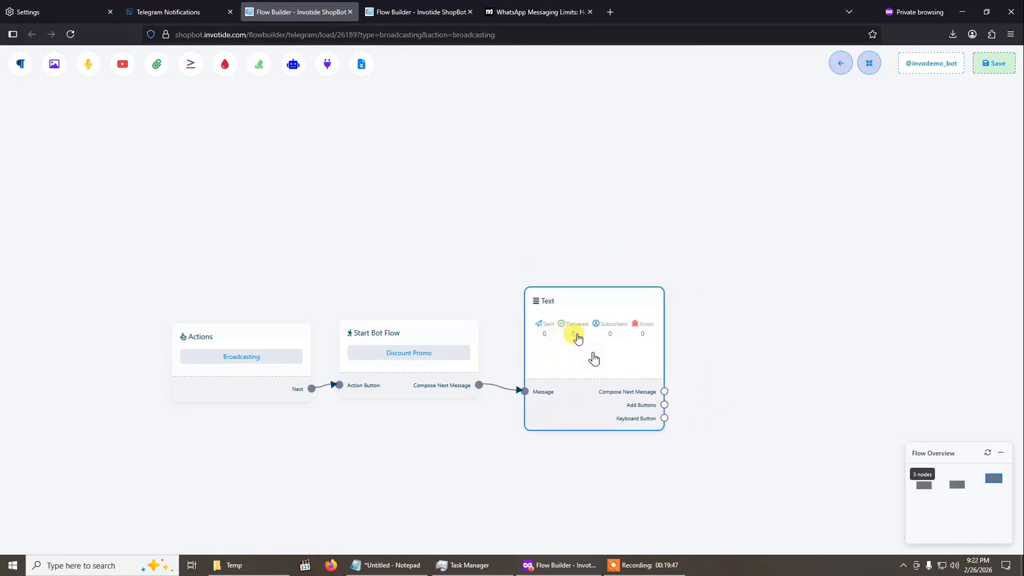
- Write the Text block's reply as "Hi #LEAD_USER_FIRST_NAME# this is a demo discount promo message!" using the first name variable
left_click(605, 347)
left_click(80, 171)
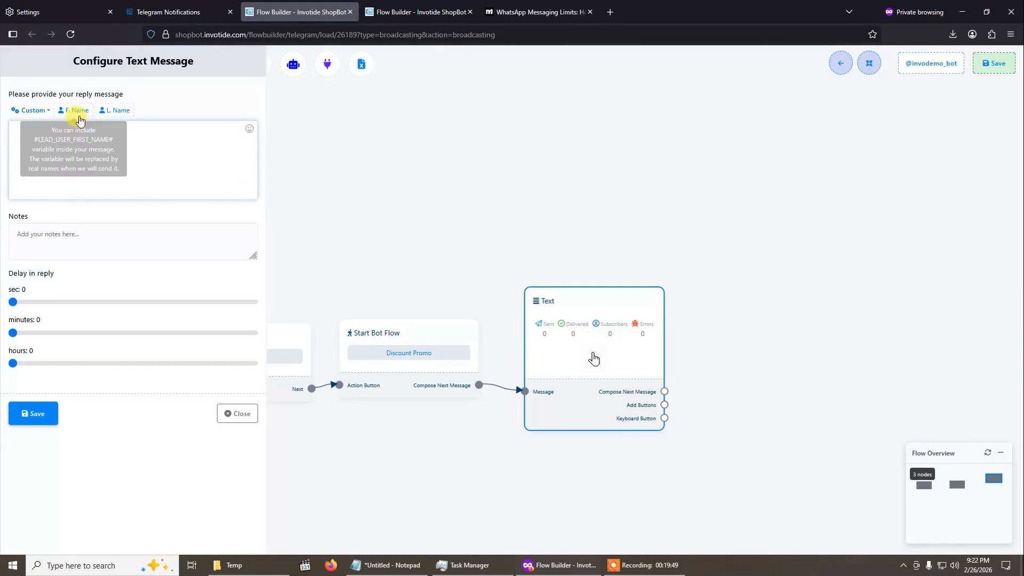
left_click(77, 110)
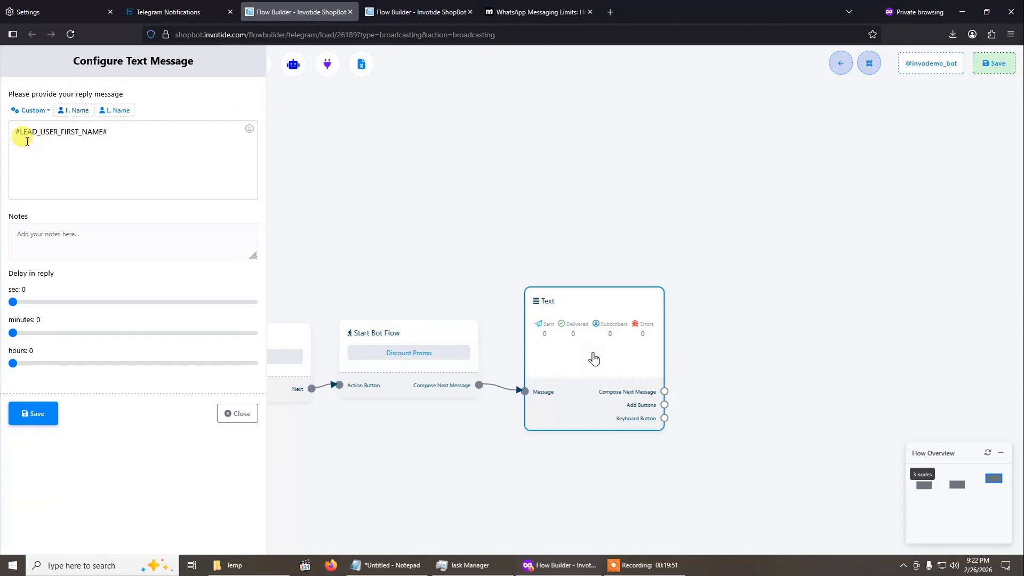
left_click(12, 136)
type("Hi")
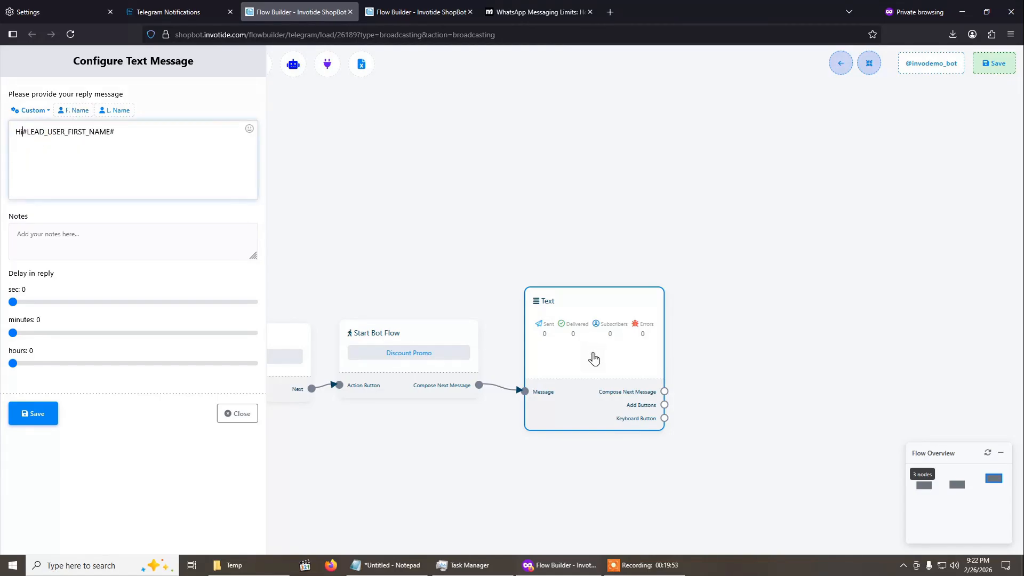
left_click(181, 125)
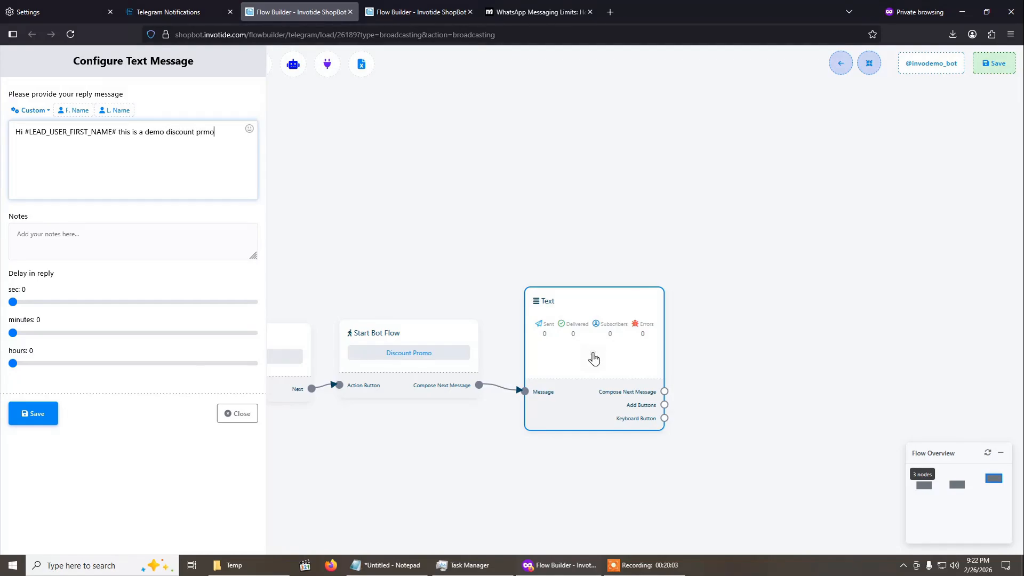
type("sage!")
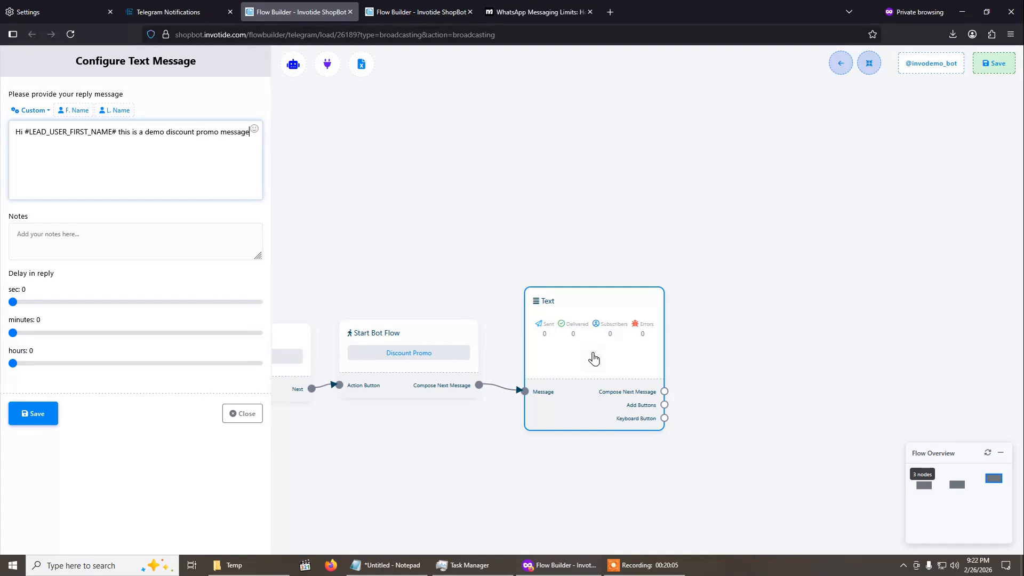
- Add a smiley emoji to the end of the reply message and save the Text block with zero reply delay
left_click(257, 129)
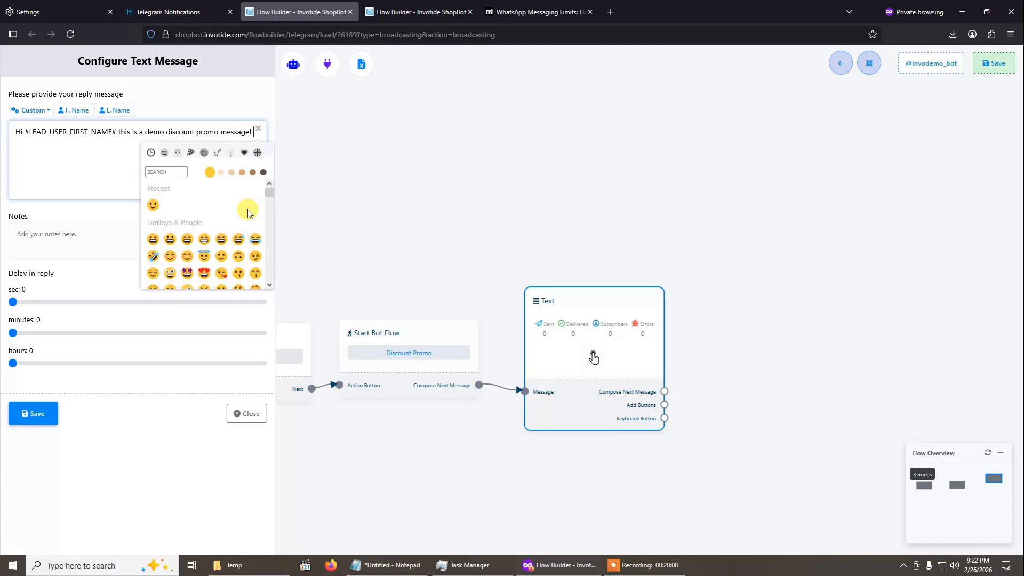
left_click(221, 258)
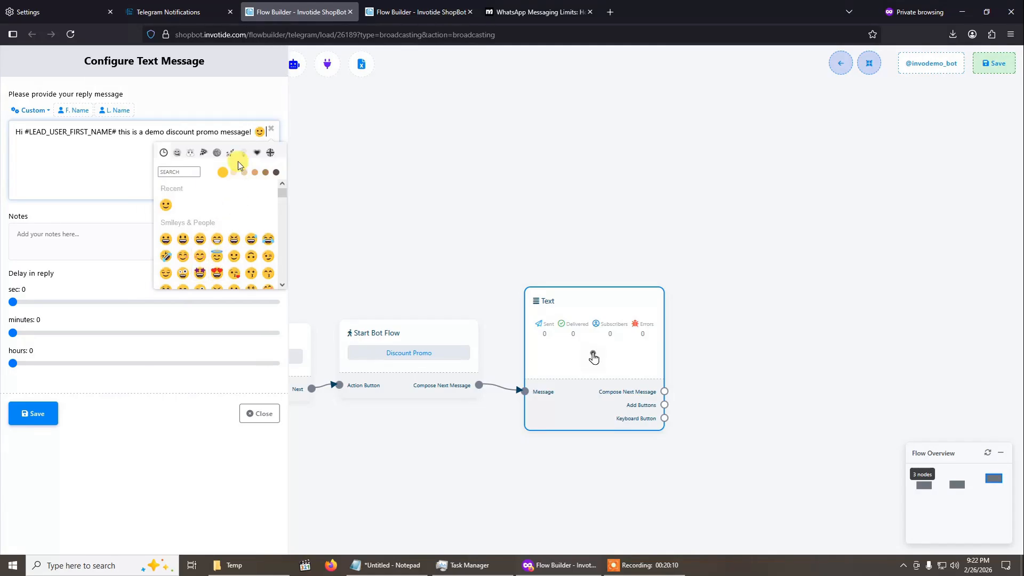
left_click(275, 130)
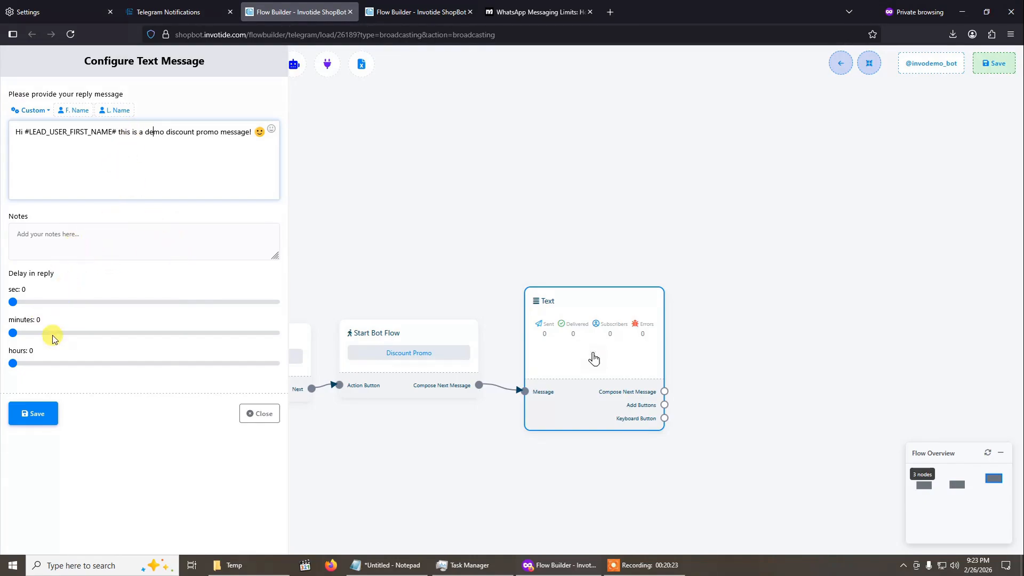
left_click(38, 306)
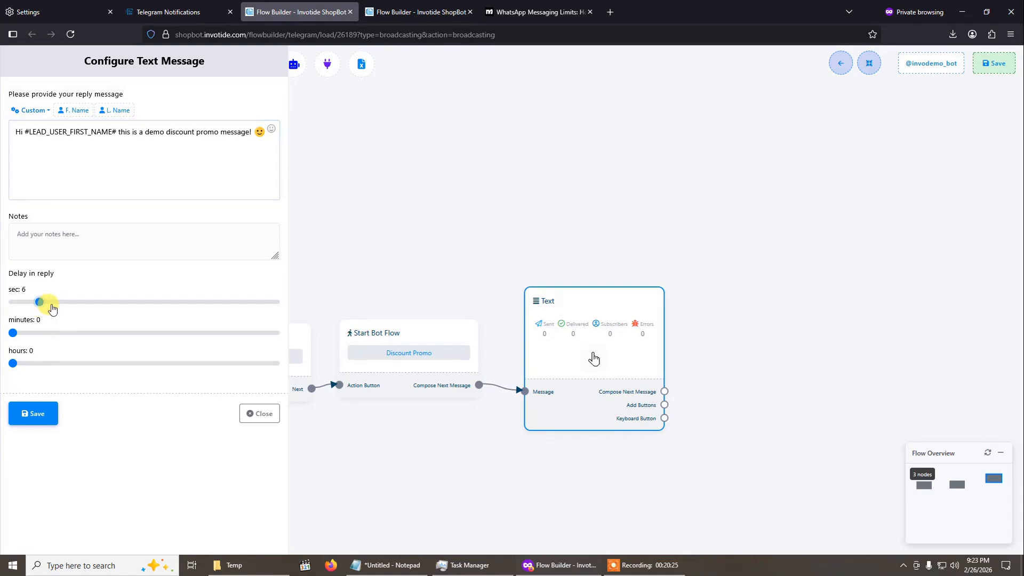
left_click_drag(44, 308, 11, 305)
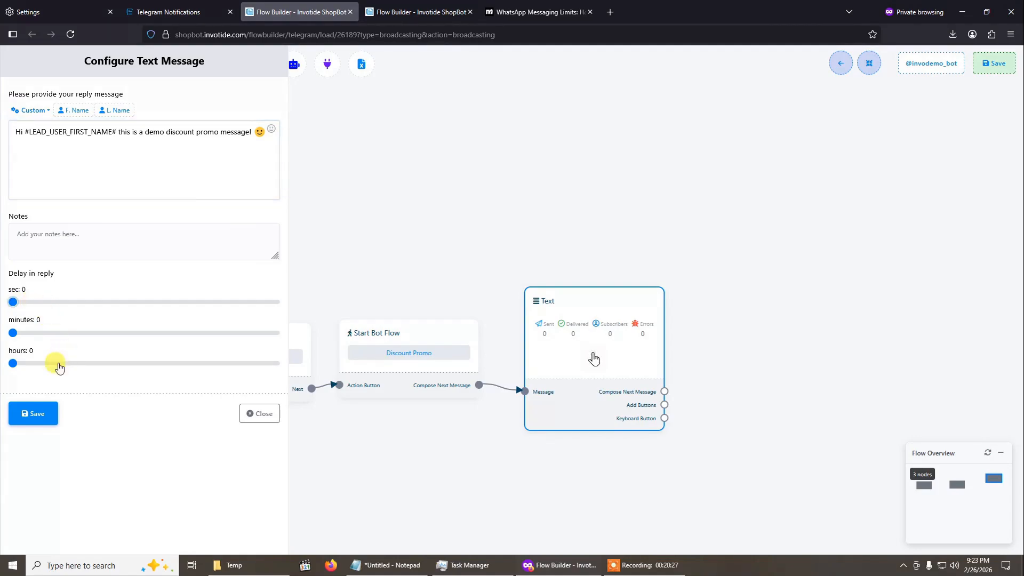
left_click(47, 416)
left_click(36, 414)
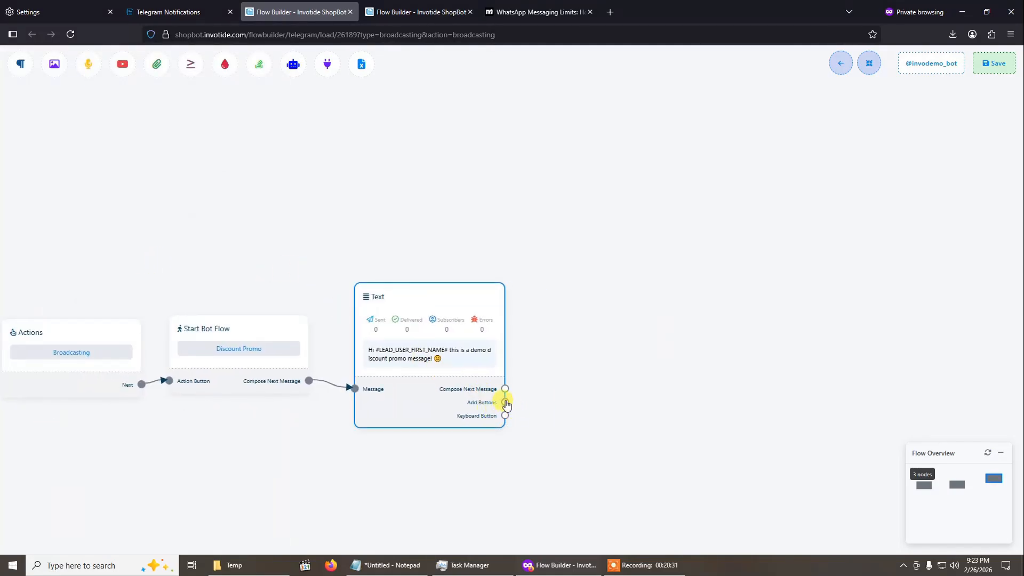
- Connect a Button block to the Text block's Add Buttons output and choose Redirect to Website URL as its action
left_click_drag(506, 404, 558, 338)
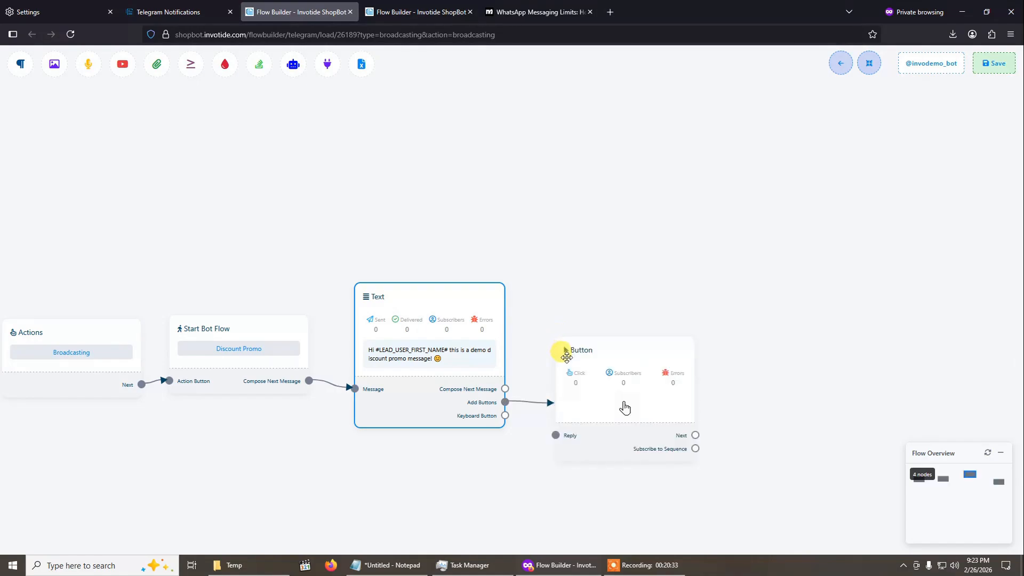
left_click(601, 373)
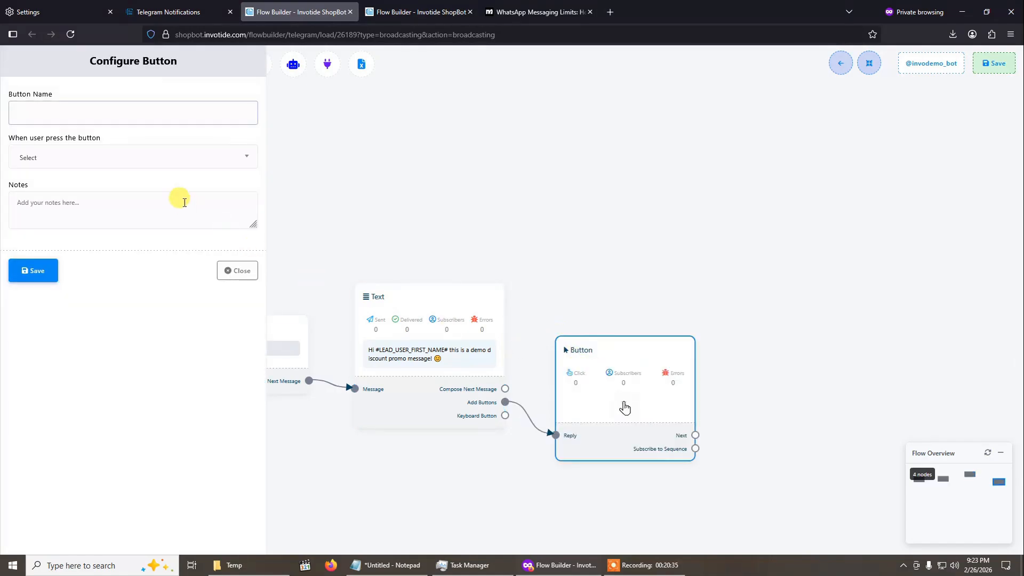
left_click(153, 159)
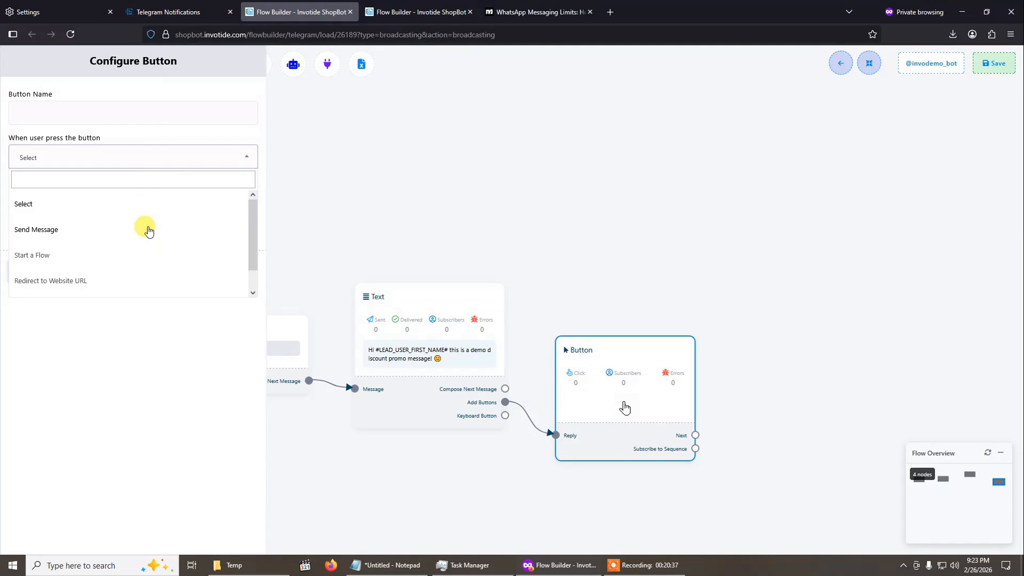
scroll(140, 241, "down", 1)
left_click(119, 261)
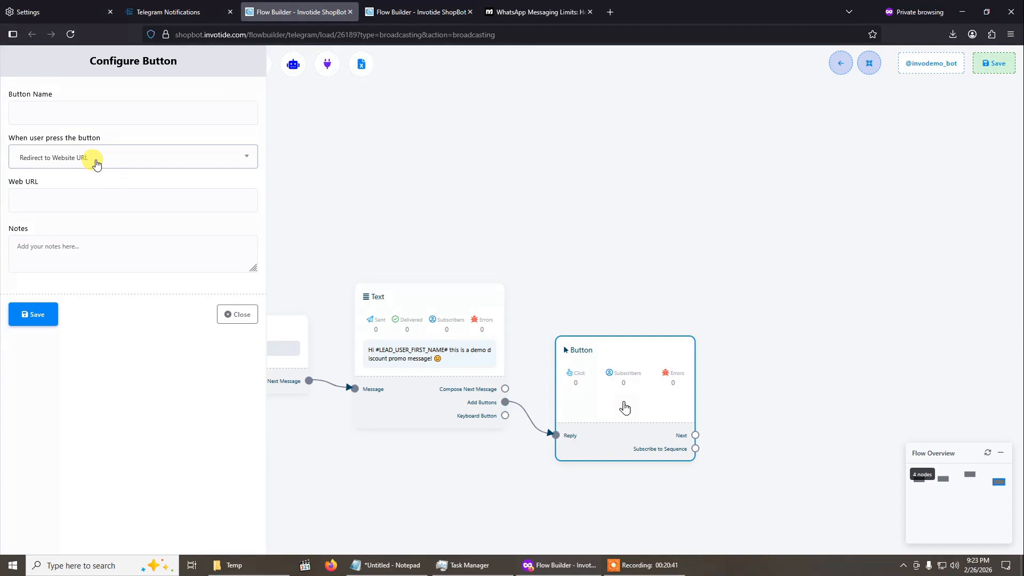
- Check the button's name, web URL and notes fields, leave them empty, and delete the Button block
left_click(82, 107)
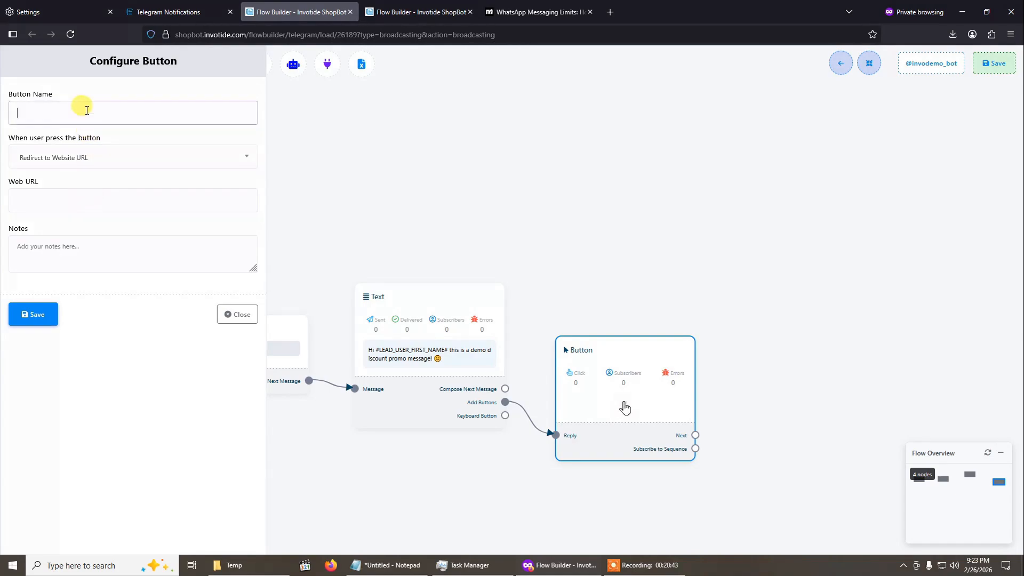
left_click(81, 201)
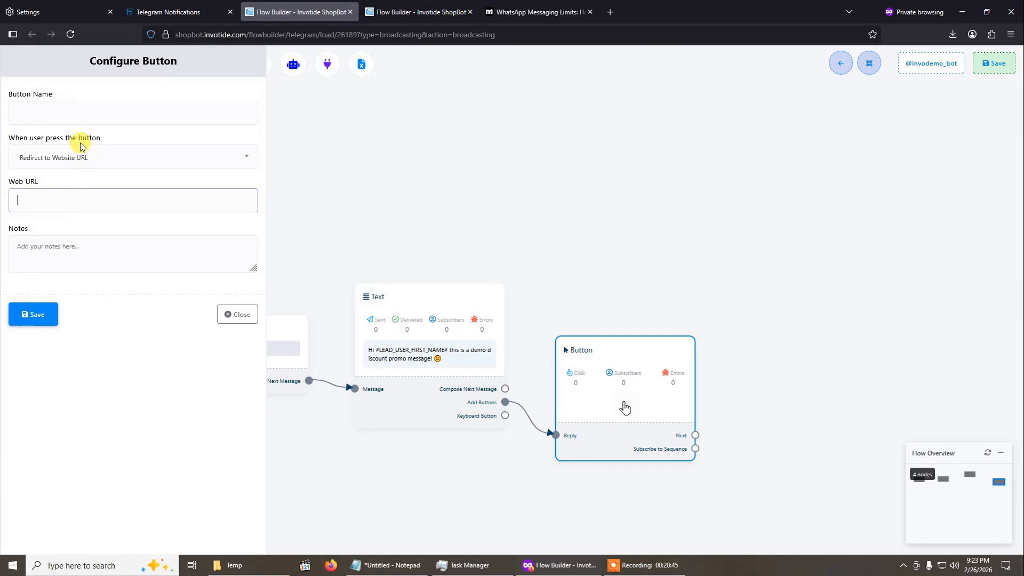
left_click(76, 251)
left_click(67, 109)
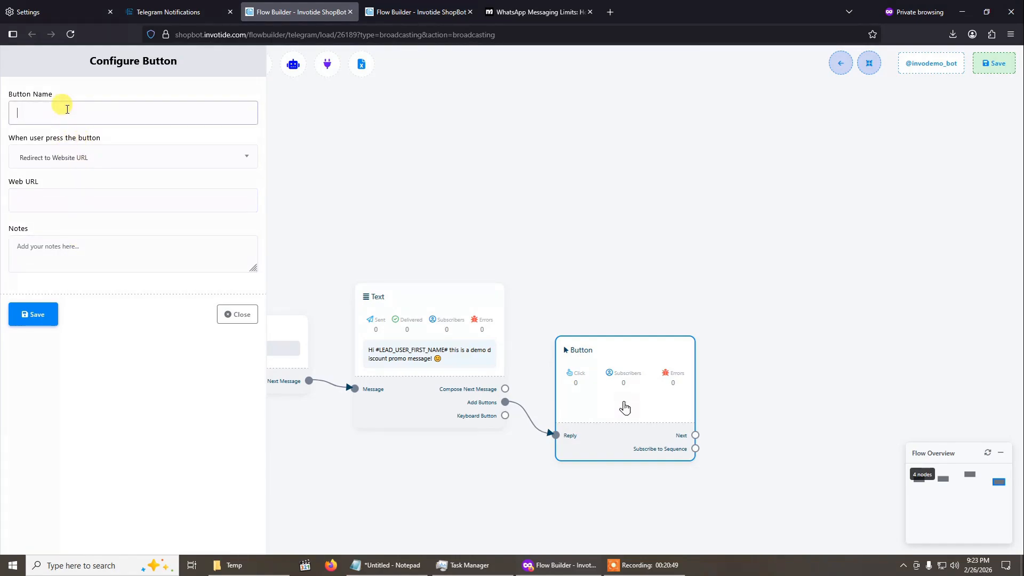
left_click(250, 316)
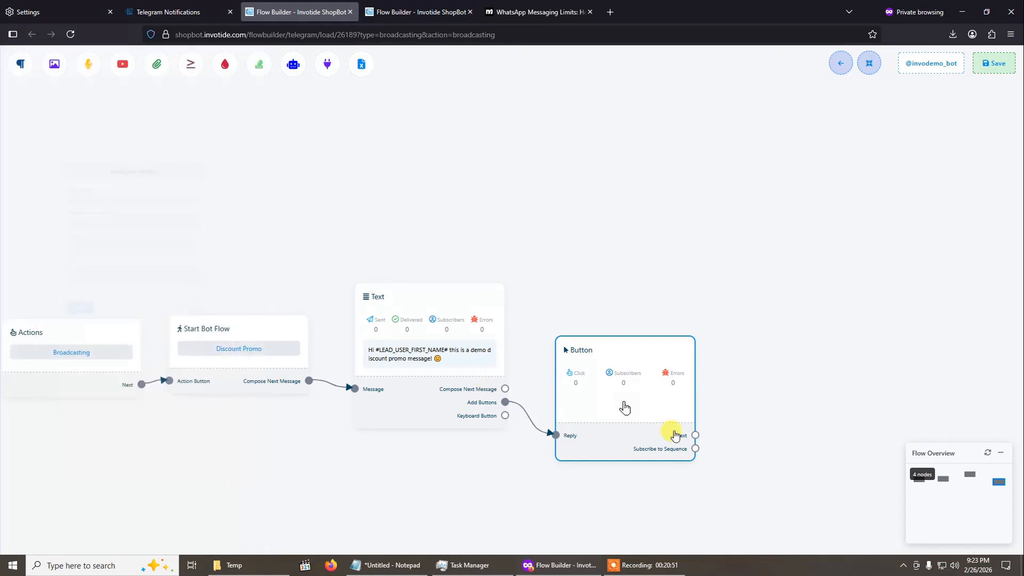
right_click(667, 407)
left_click(671, 412)
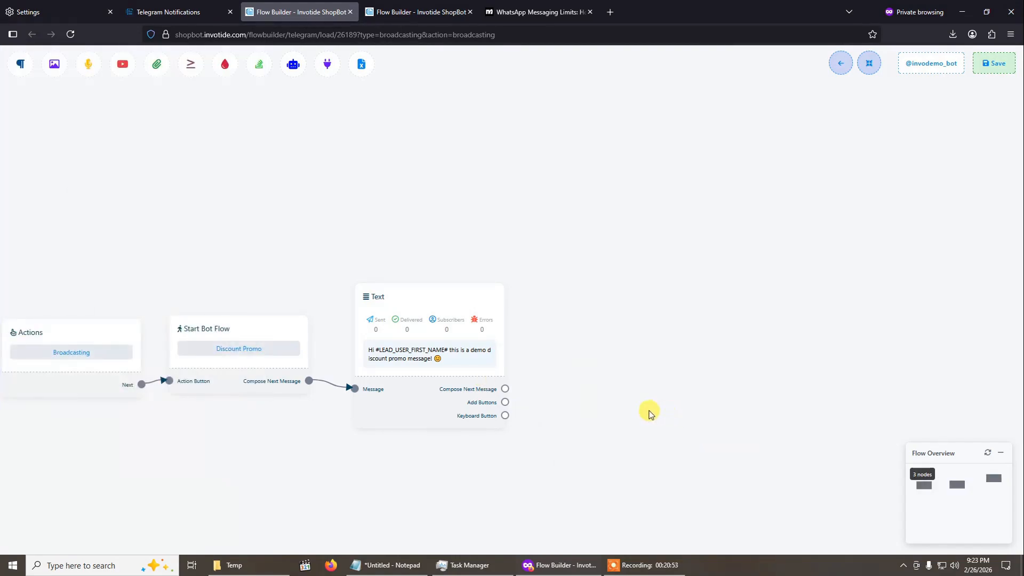
- Try a follow-up Text block on the message's Compose Next Message output, remove it, and cancel a second block selection
left_click_drag(225, 236, 368, 219)
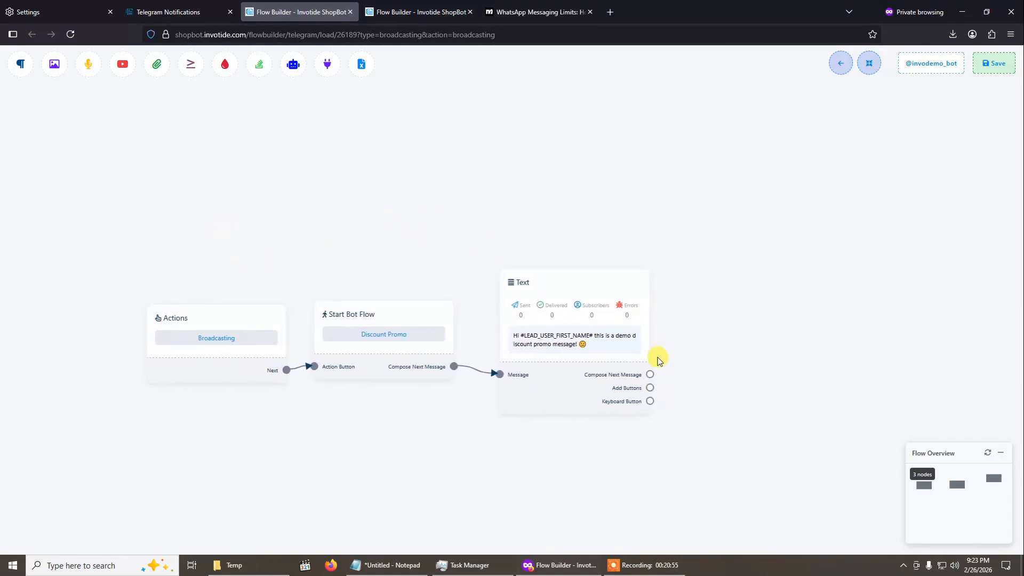
left_click_drag(649, 375, 728, 348)
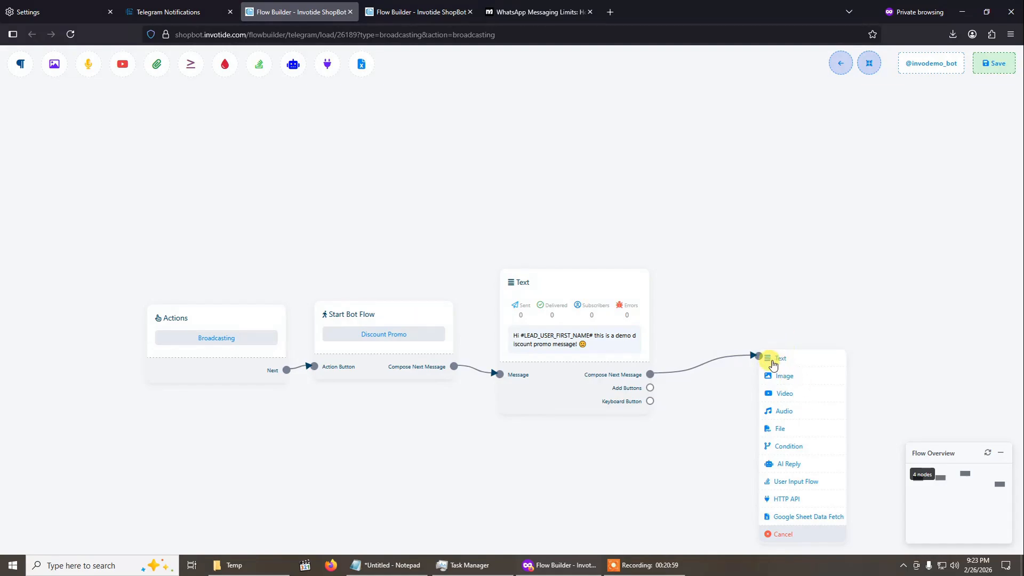
left_click_drag(759, 356, 725, 281)
left_click(744, 286)
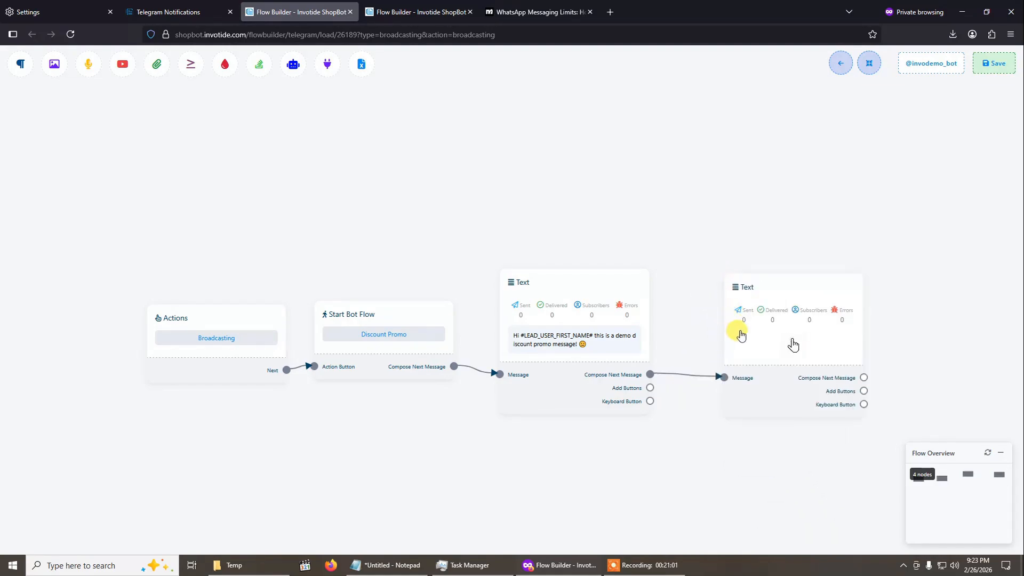
right_click(786, 356)
left_click(789, 353)
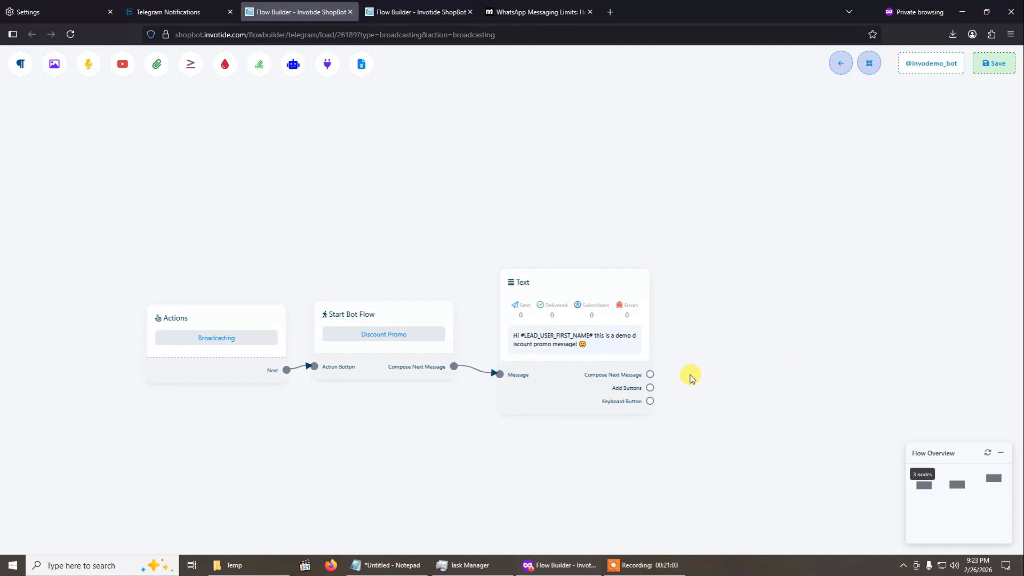
left_click_drag(649, 375, 683, 275)
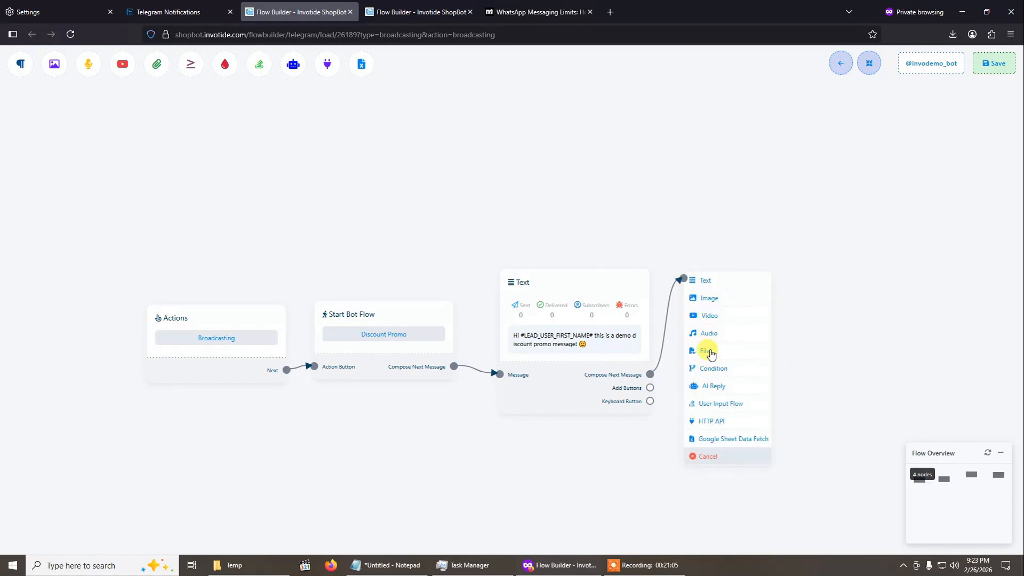
left_click(723, 462)
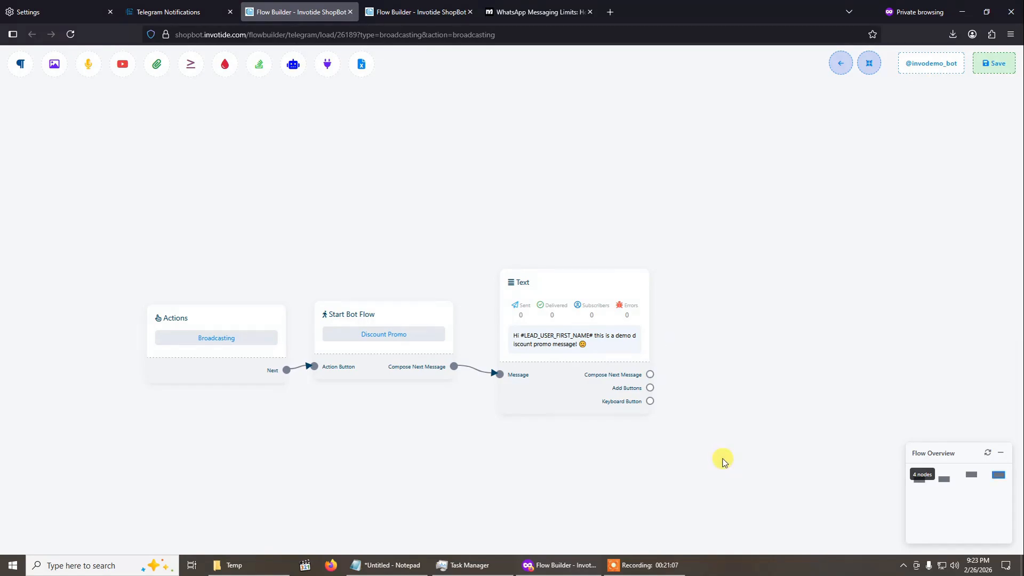
- Save the Discount Promo flow, close its flow builder, and reload the Telegram broadcasting campaign list
left_click_drag(394, 412, 448, 350)
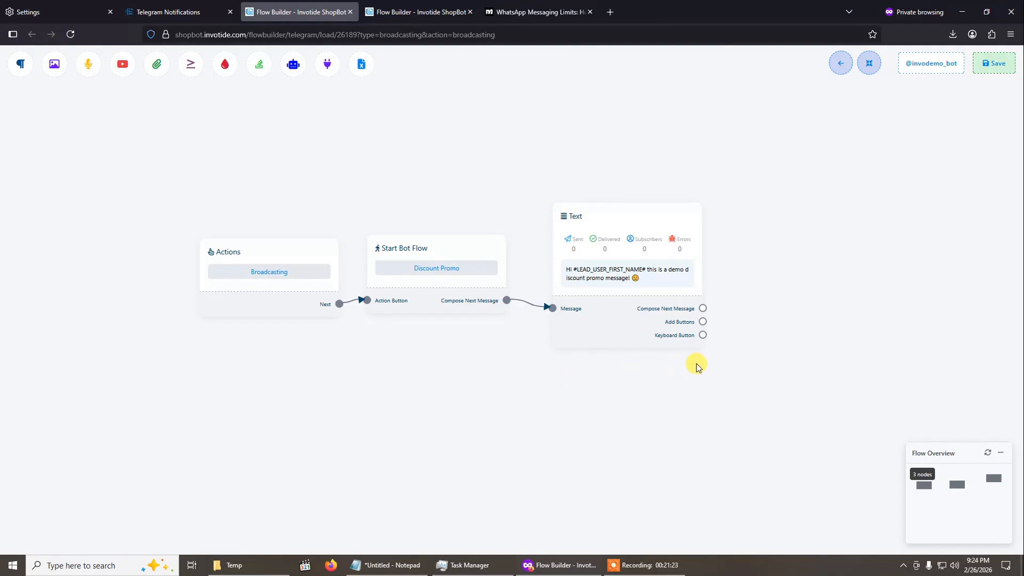
left_click(992, 63)
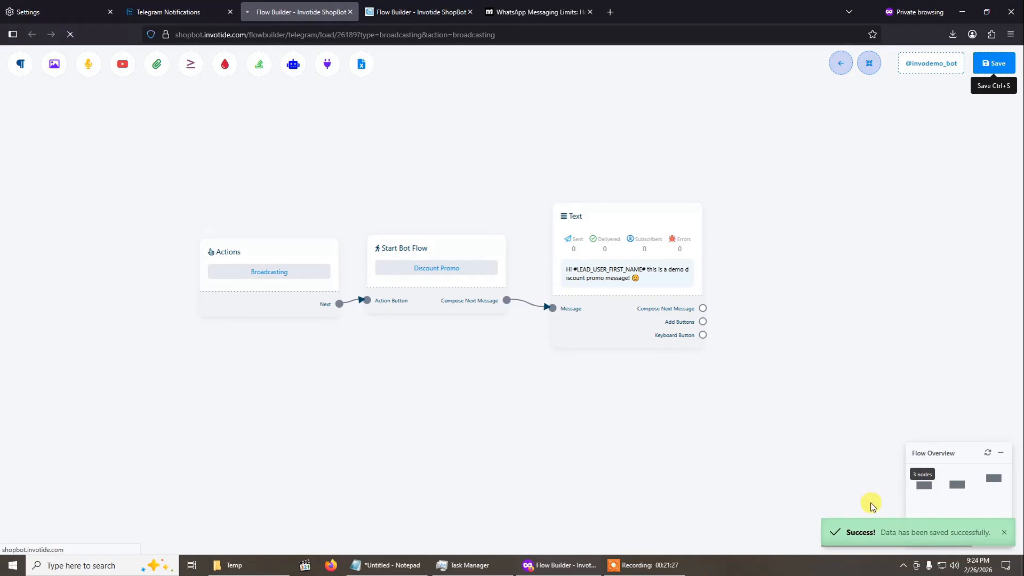
left_click(350, 12)
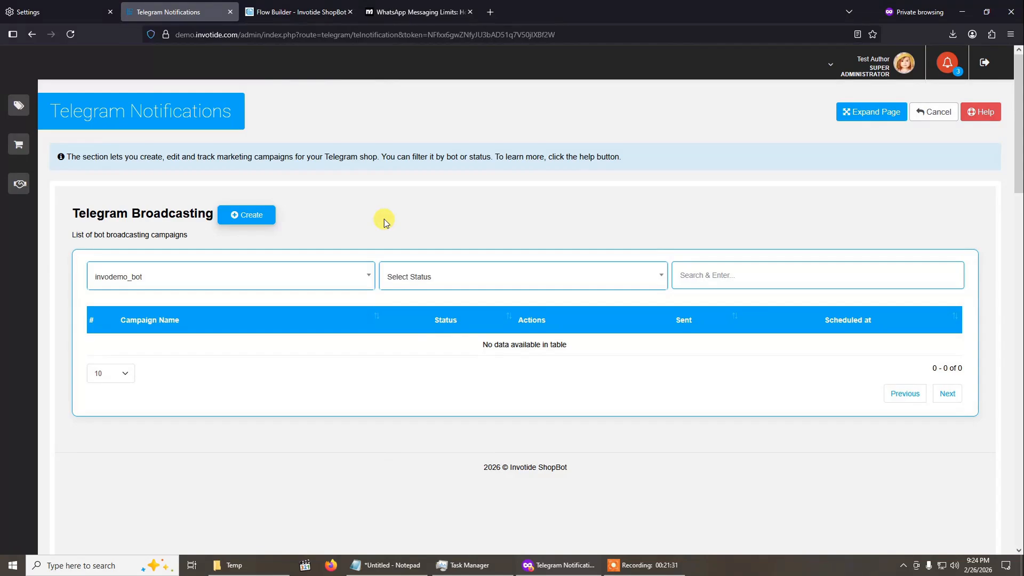
left_click(70, 40)
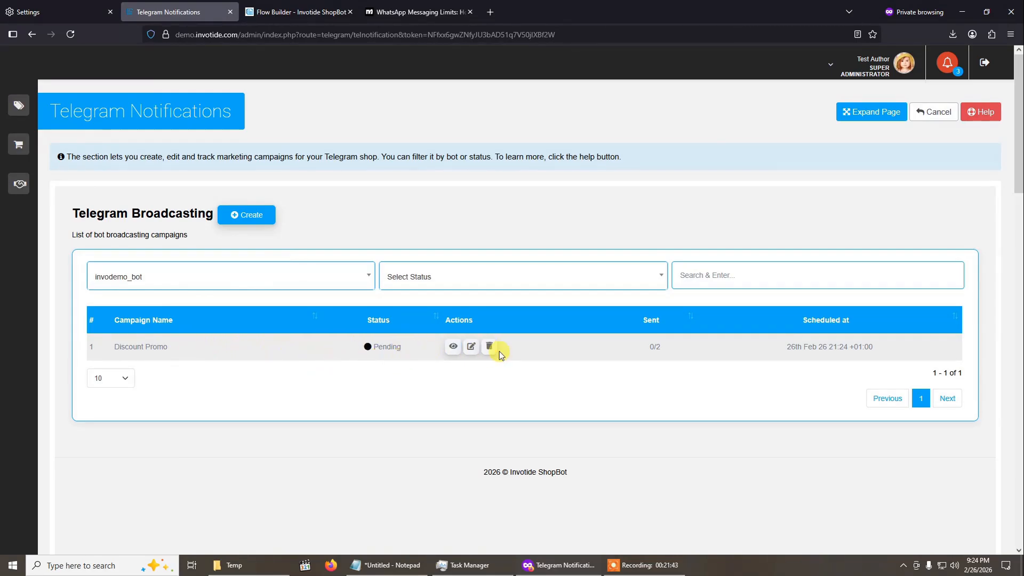
- Examine the Discount Promo campaign's report and check its sending status in the expanded campaign list
left_click(453, 347)
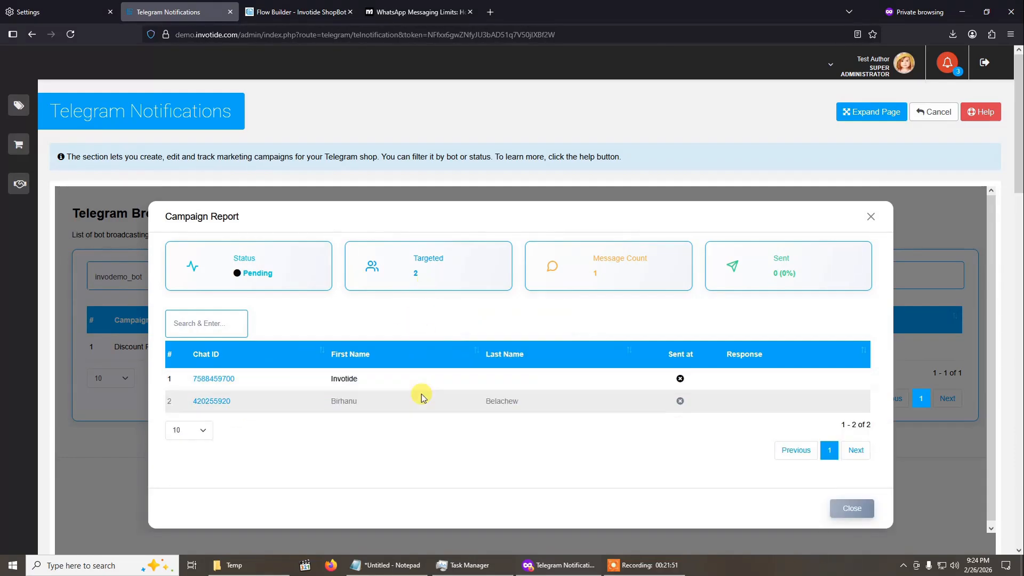
left_click(872, 216)
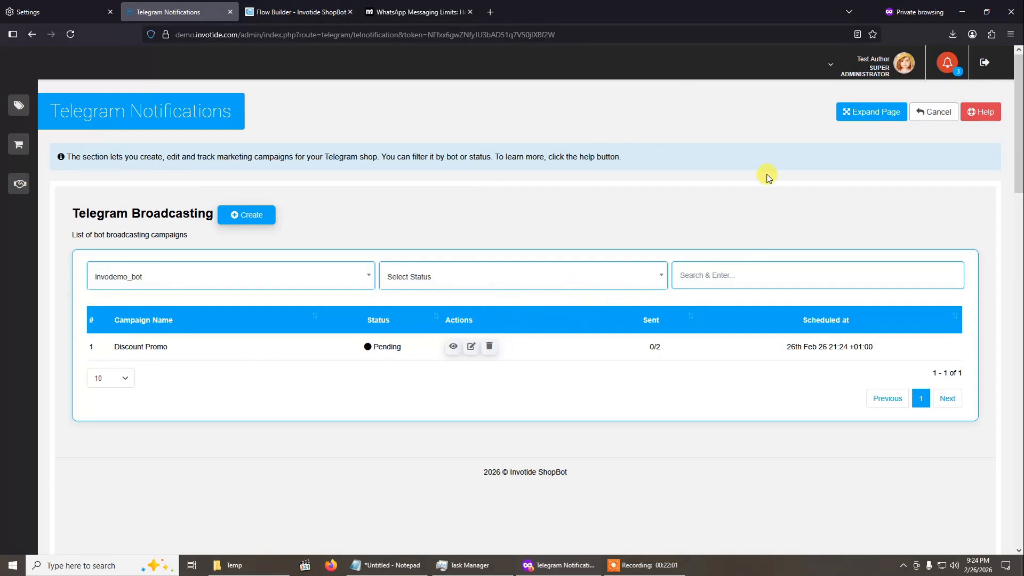
left_click(859, 111)
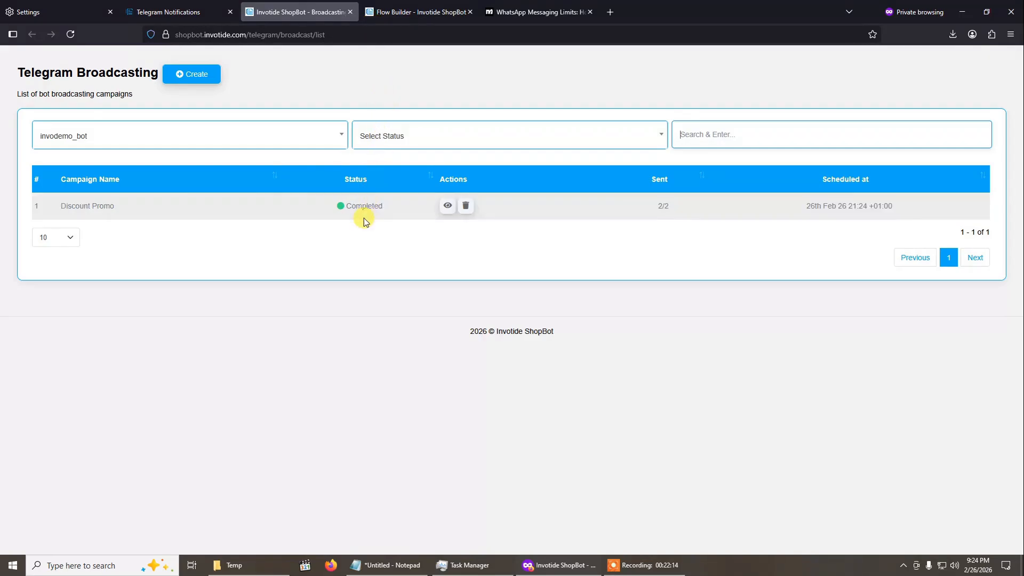
left_click(350, 11)
- Leave Telegram Notifications for the Shopping Bots overview and open the store management Dashboard
left_click(934, 112)
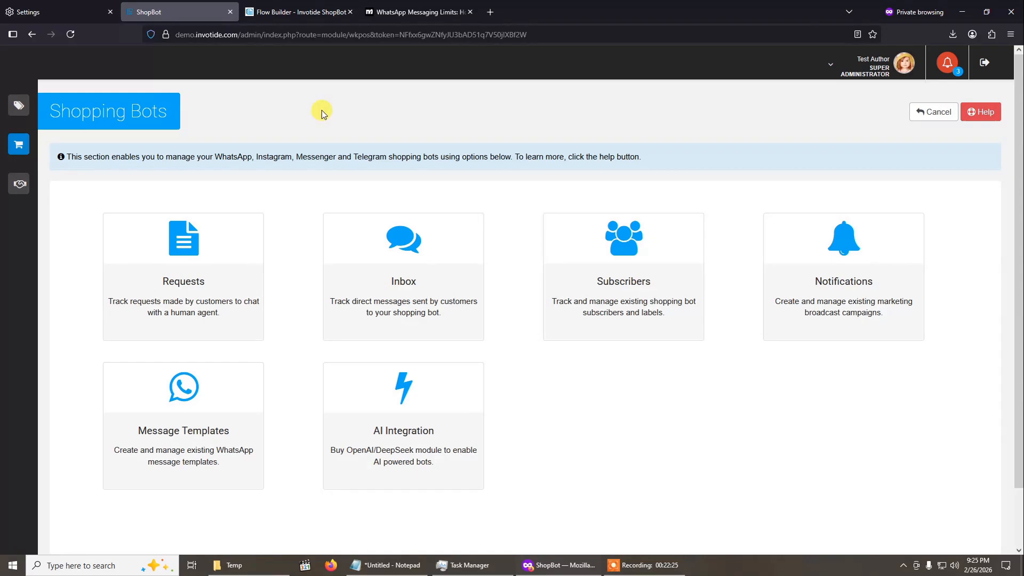
left_click(23, 110)
left_click(30, 131)
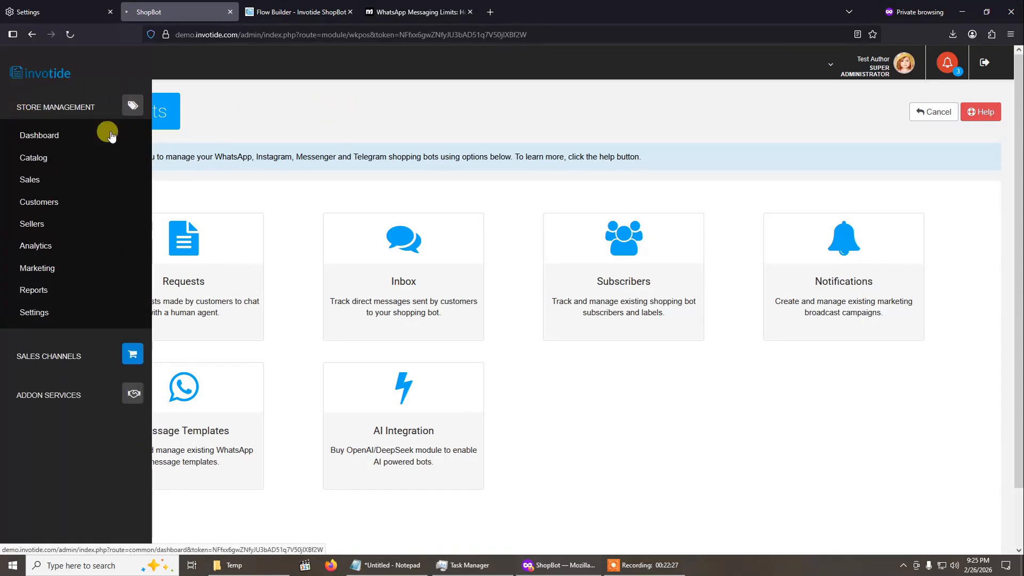